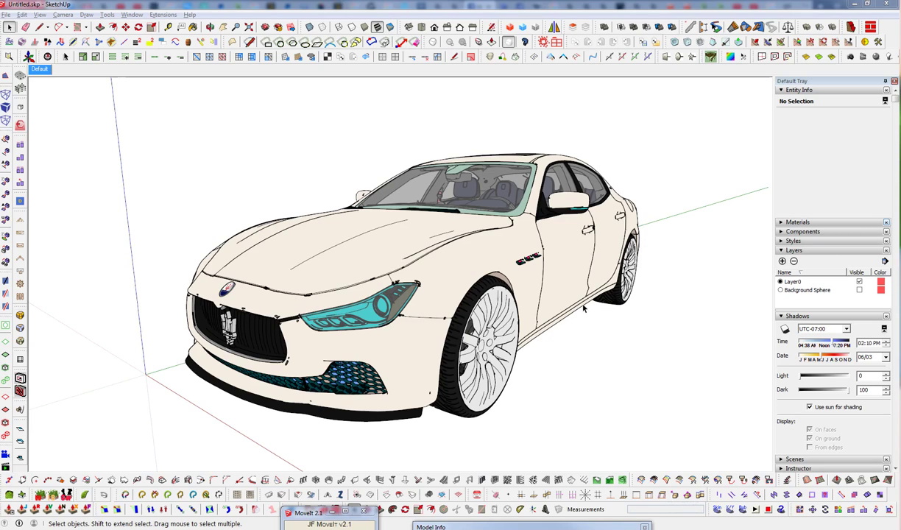
{"action": "mouse_move", "coordinate": [434, 355]}
{"action": "middle_mouse_down"}
{"action": "mouse_move", "coordinate": [371, 354]}
{"action": "mouse_move", "coordinate": [473, 357]}
{"action": "middle_mouse_up"}
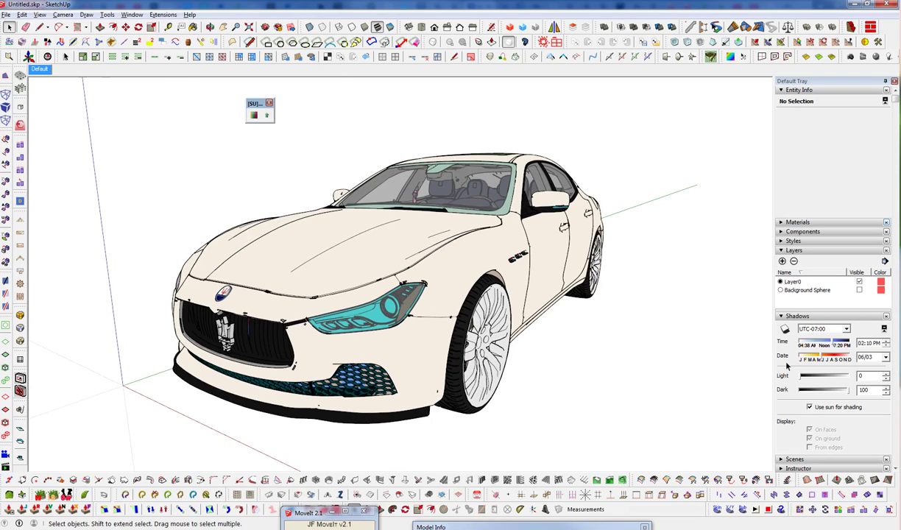
{"action": "middle_click_drag", "start_coordinate": [290, 275], "coordinate": [50, 304]}
{"action": "middle_click_drag", "start_coordinate": [611, 358], "coordinate": [475, 325]}
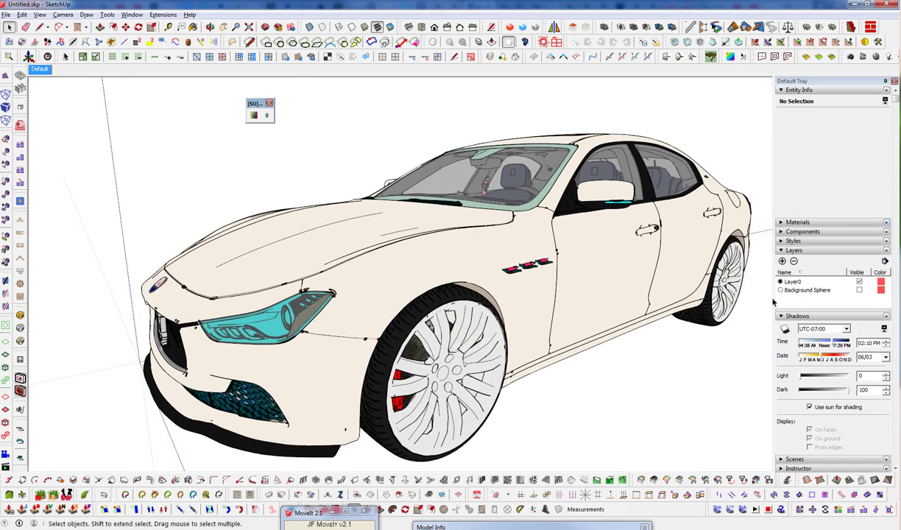
{"action": "middle_click_drag", "start_coordinate": [436, 325], "coordinate": [478, 358]}
{"action": "scroll", "coordinate": [281, 257], "scroll_direction": "down", "scroll_amount": 3}
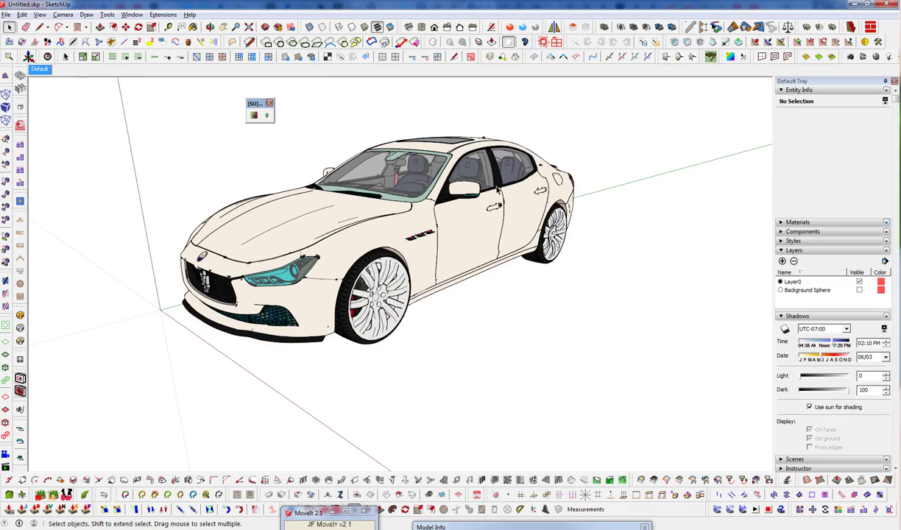
{"action": "middle_click_drag", "start_coordinate": [494, 207], "coordinate": [551, 370]}
{"action": "middle_click_drag", "start_coordinate": [371, 279], "coordinate": [398, 233]}
- Look up the [SU]Ch and SKM Tools extensions in ExtensionStore with the searches "channel" and "skm"
{"action": "left_click_drag", "start_coordinate": [640, 103], "coordinate": [537, 54]}
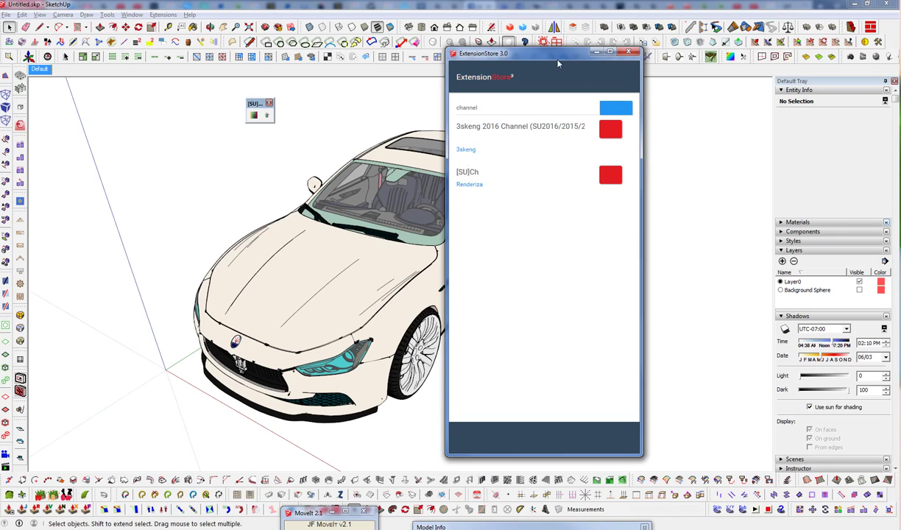
{"action": "left_click_drag", "start_coordinate": [546, 57], "coordinate": [900, 57]}
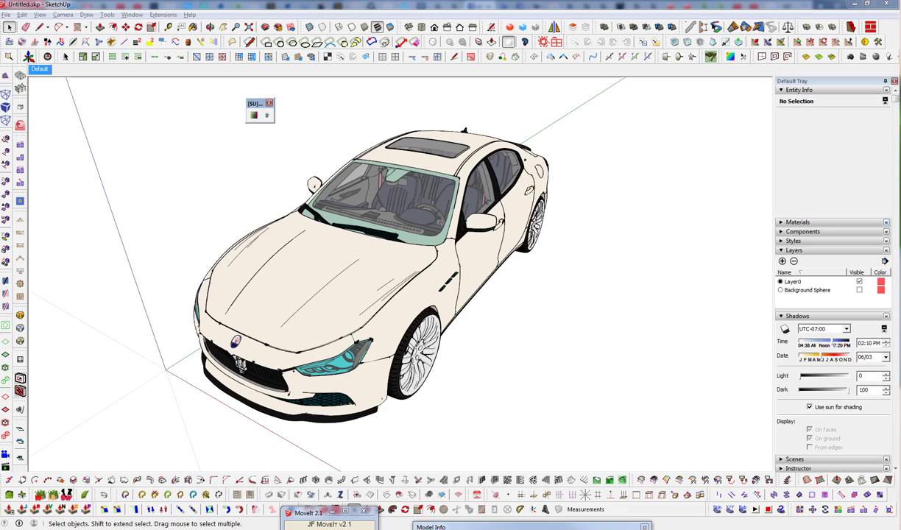
{"action": "left_click_drag", "start_coordinate": [557, 528], "coordinate": [490, 19]}
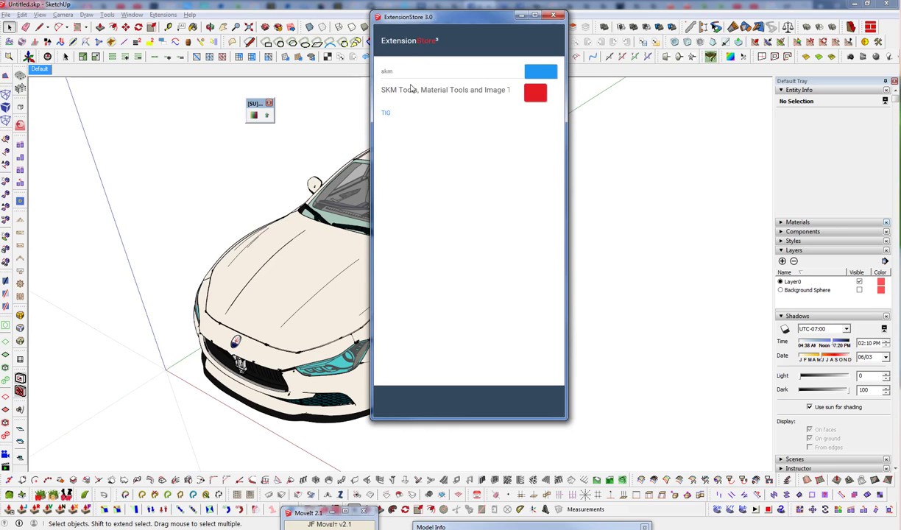
{"action": "left_click", "coordinate": [553, 16]}
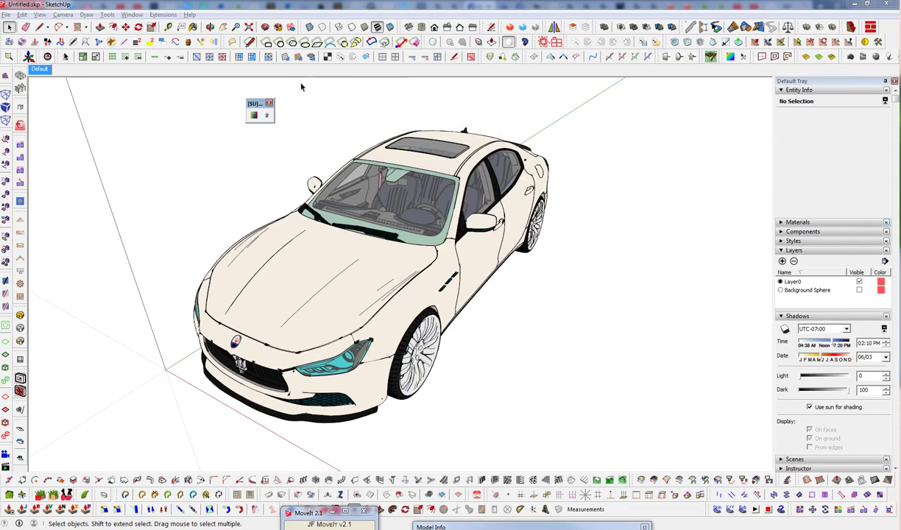
{"action": "middle_click_drag", "start_coordinate": [646, 247], "coordinate": [403, 364]}
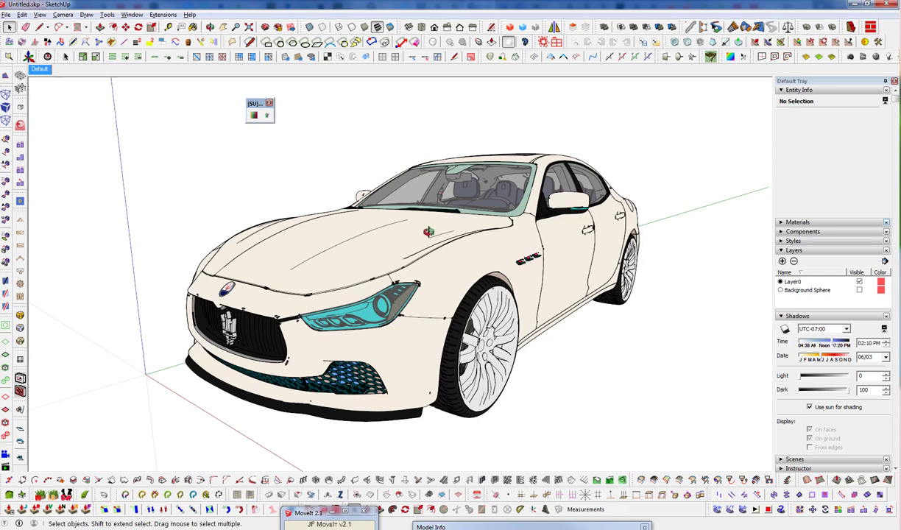
{"action": "middle_click_drag", "start_coordinate": [429, 232], "coordinate": [528, 360]}
{"action": "scroll", "coordinate": [371, 379], "scroll_direction": "down", "scroll_amount": 2}
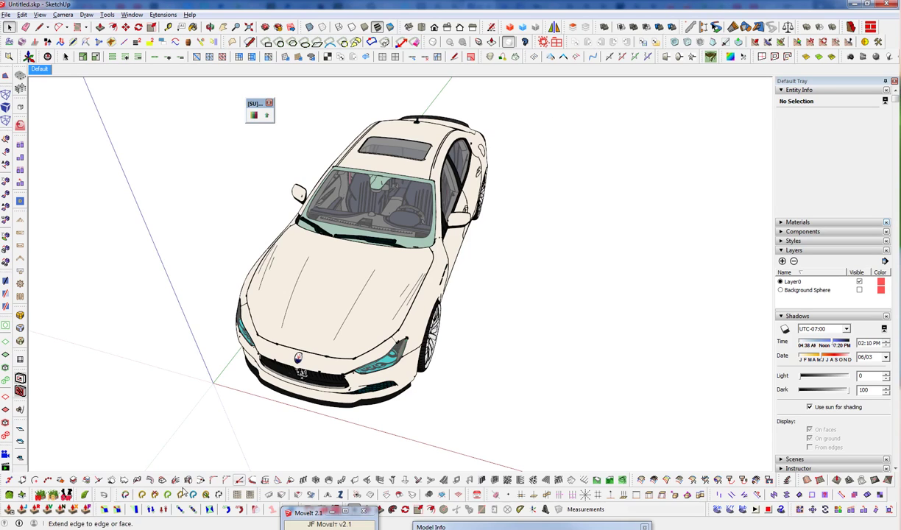
{"action": "middle_click_drag", "start_coordinate": [451, 344], "coordinate": [454, 382]}
{"action": "middle_click_drag", "start_coordinate": [346, 403], "coordinate": [420, 379]}
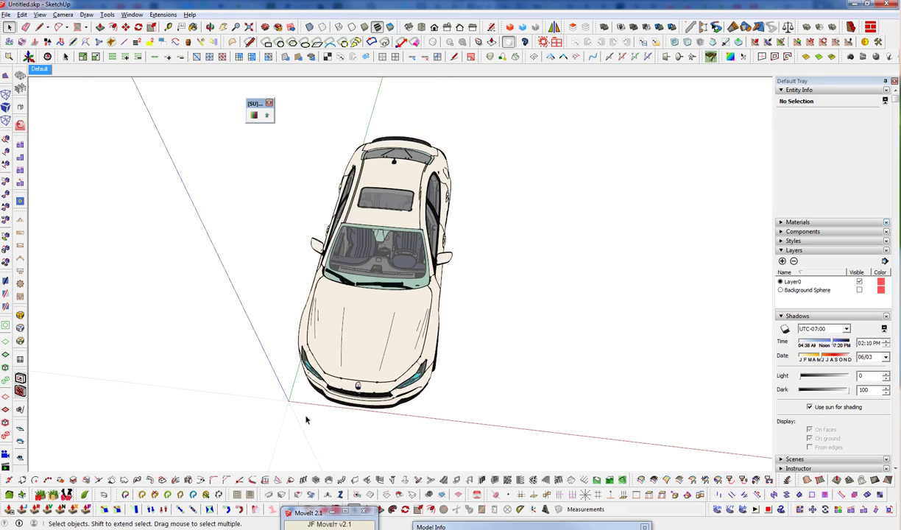
{"action": "middle_click_drag", "start_coordinate": [307, 420], "coordinate": [561, 267]}
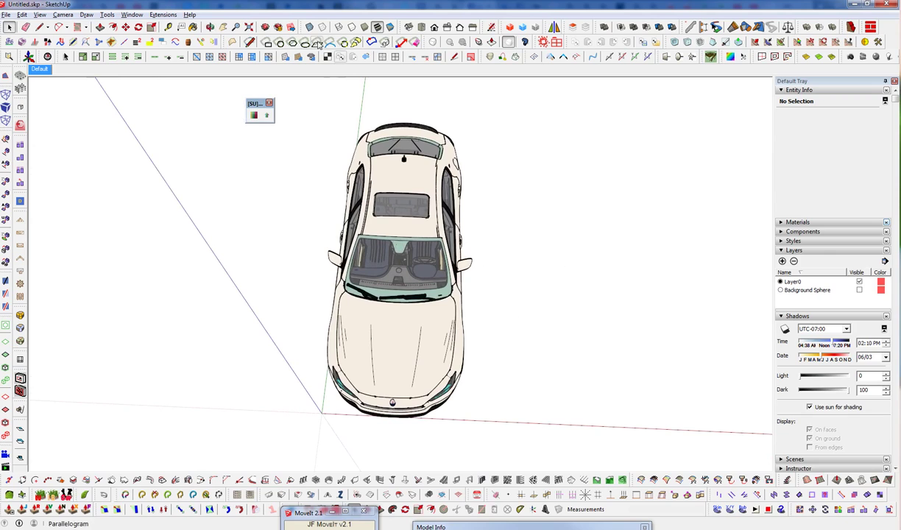
- Bring up the [SU]Ch channel creation options and leave only the Shadow channel enabled
{"action": "left_click", "coordinate": [252, 116]}
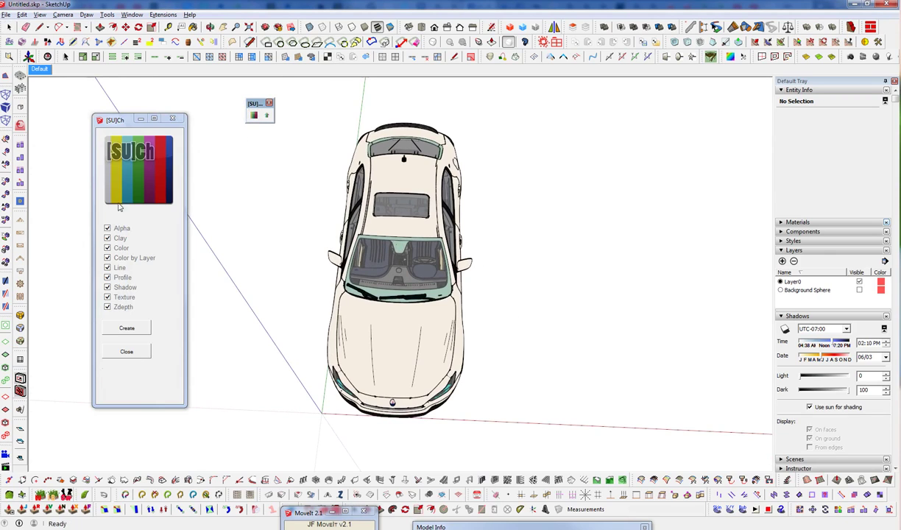
{"action": "left_click_drag", "start_coordinate": [256, 103], "coordinate": [252, 89]}
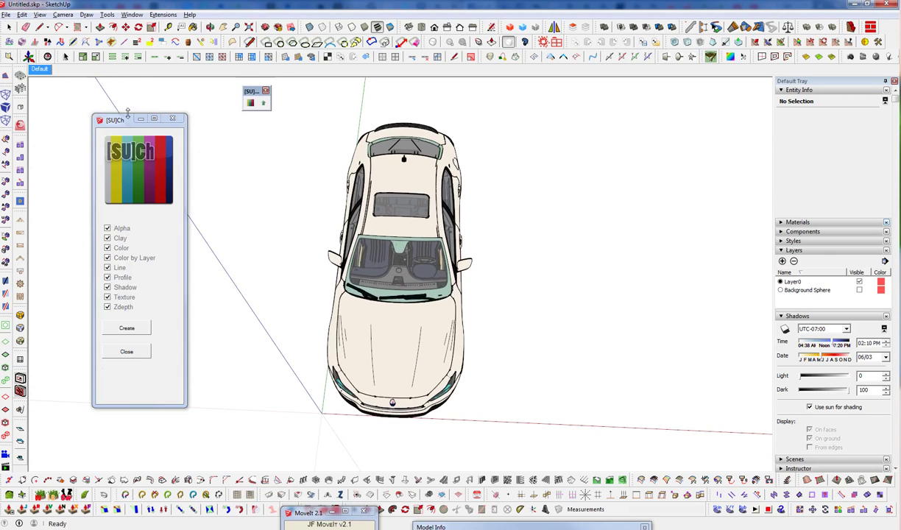
{"action": "left_click_drag", "start_coordinate": [120, 119], "coordinate": [196, 152]}
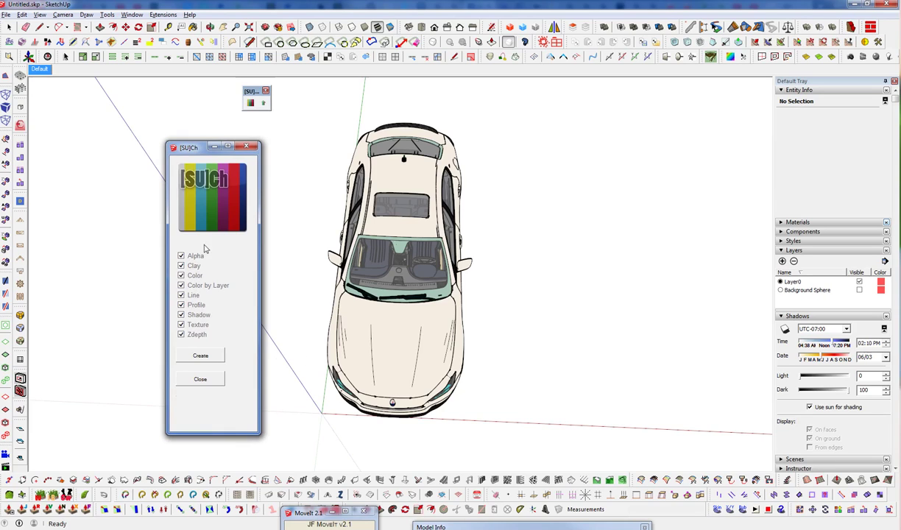
{"action": "middle_click_drag", "start_coordinate": [418, 316], "coordinate": [417, 343]}
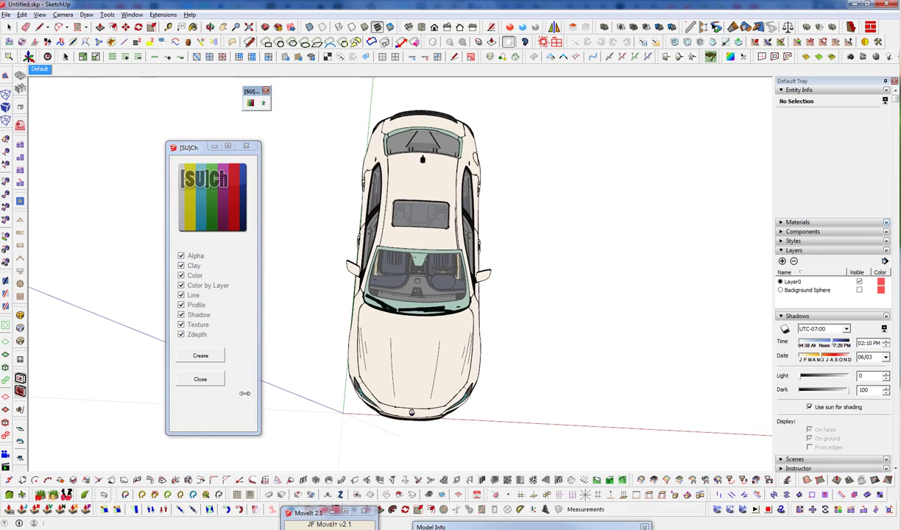
{"action": "left_click", "coordinate": [180, 334]}
{"action": "left_click", "coordinate": [183, 326]}
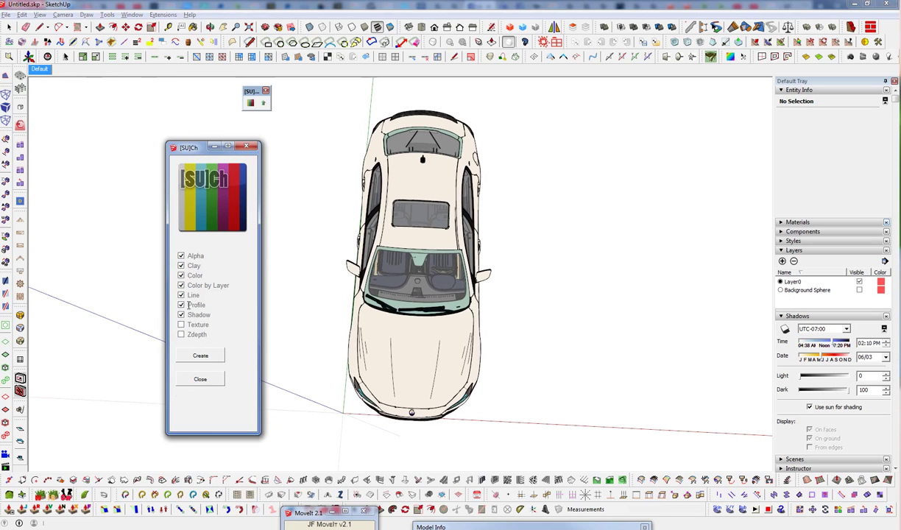
{"action": "left_click", "coordinate": [181, 306]}
{"action": "left_click", "coordinate": [181, 295]}
{"action": "left_click", "coordinate": [181, 286]}
{"action": "left_click", "coordinate": [181, 275]}
{"action": "left_click", "coordinate": [182, 266]}
{"action": "left_click", "coordinate": [182, 257]}
- Switch to the standard top view of the car and create the Shadow scene with [SU]Ch
{"action": "middle_click_drag", "start_coordinate": [416, 266], "coordinate": [422, 275]}
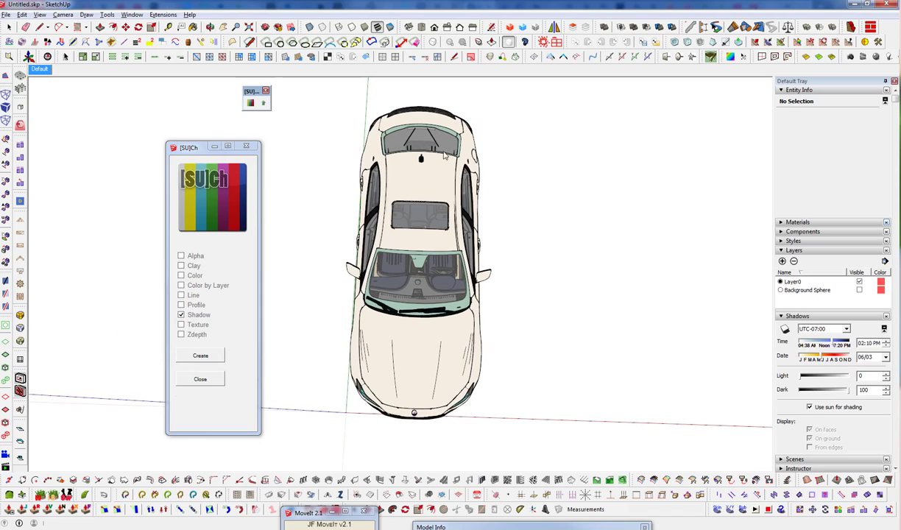
{"action": "left_click", "coordinate": [421, 27]}
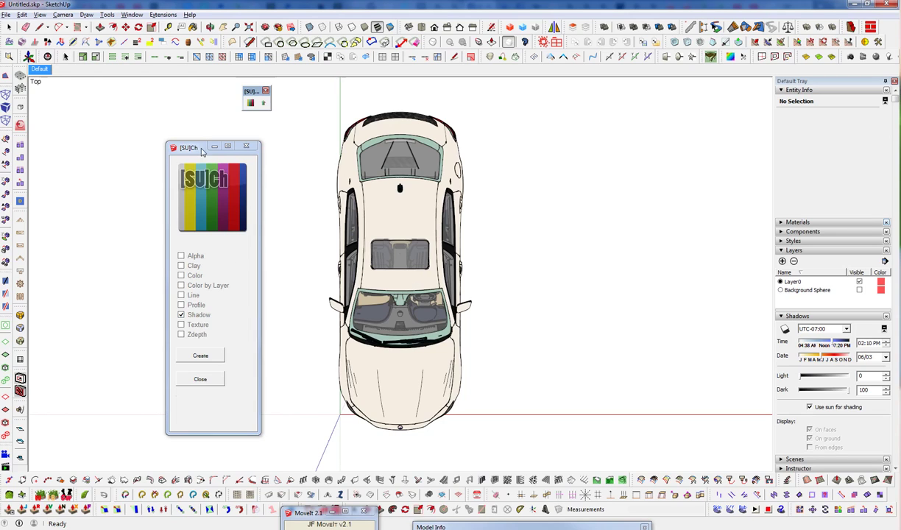
{"action": "left_click", "coordinate": [202, 357]}
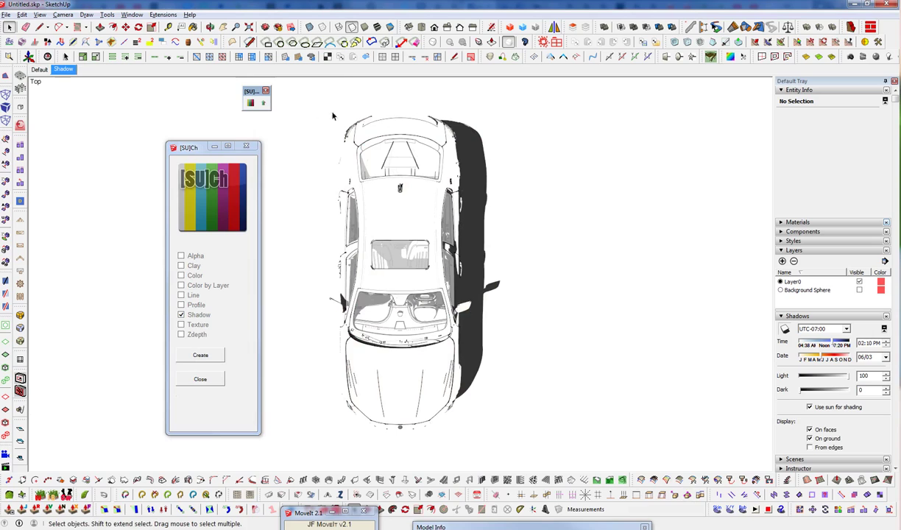
{"action": "left_click", "coordinate": [793, 241]}
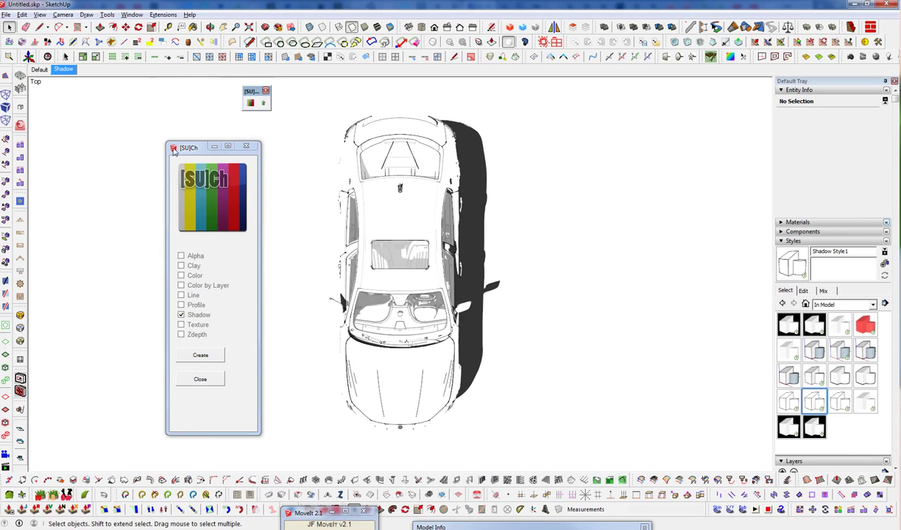
{"action": "left_click_drag", "start_coordinate": [190, 150], "coordinate": [159, 134]}
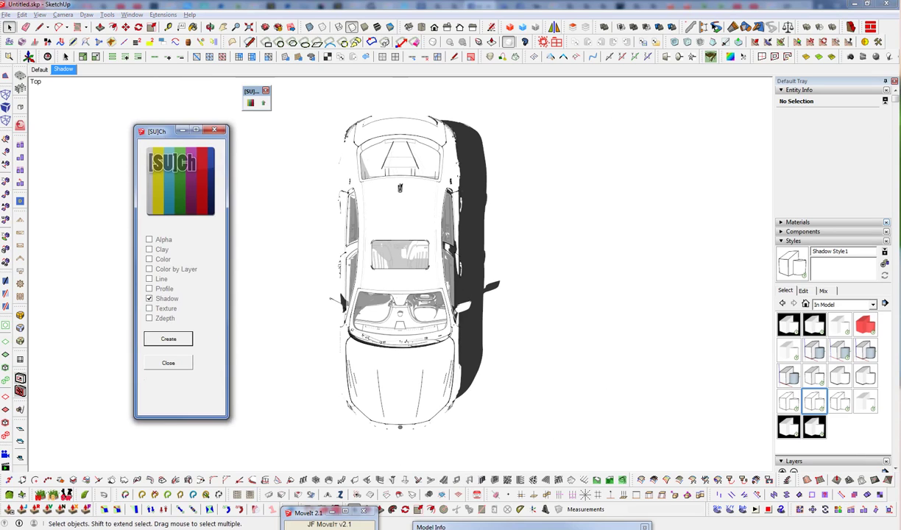
{"action": "left_click", "coordinate": [214, 130]}
- Configure the [SU]Ch export for a single scene in PNG format with a transparent background
{"action": "left_click", "coordinate": [251, 103]}
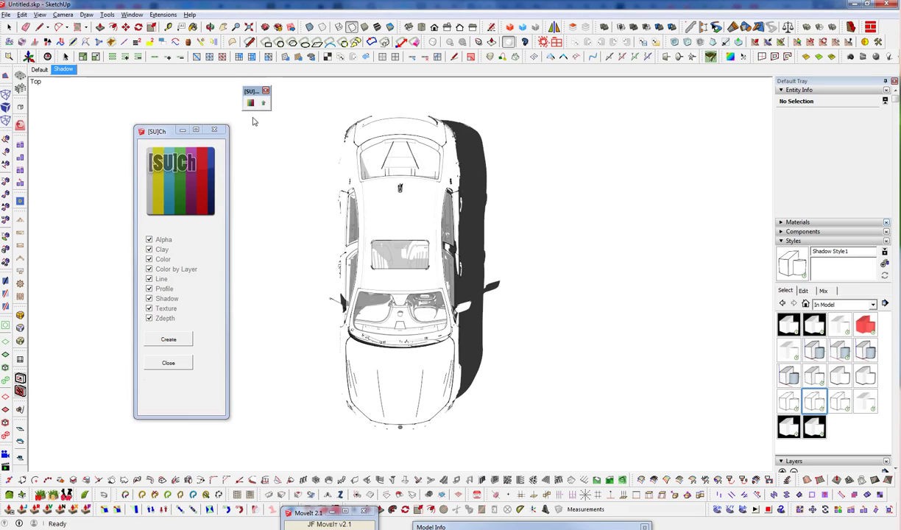
{"action": "left_click", "coordinate": [263, 103]}
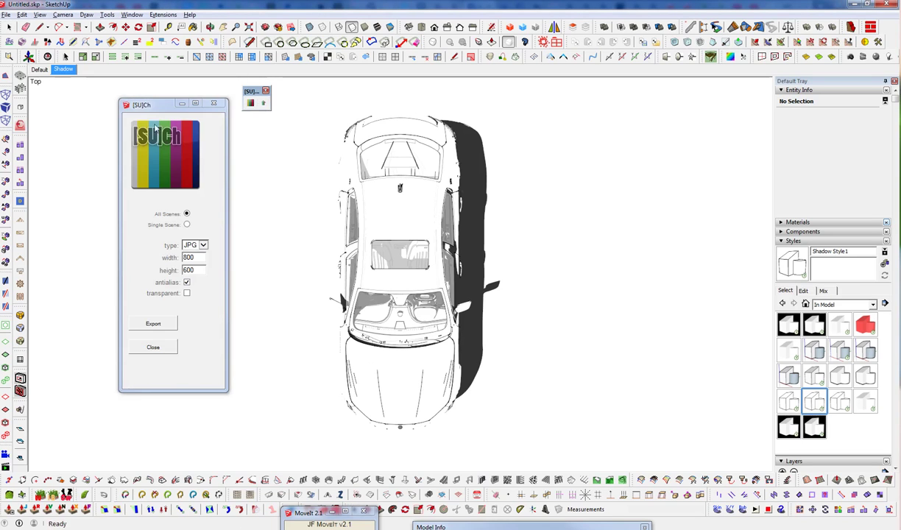
{"action": "left_click_drag", "start_coordinate": [160, 109], "coordinate": [184, 130]}
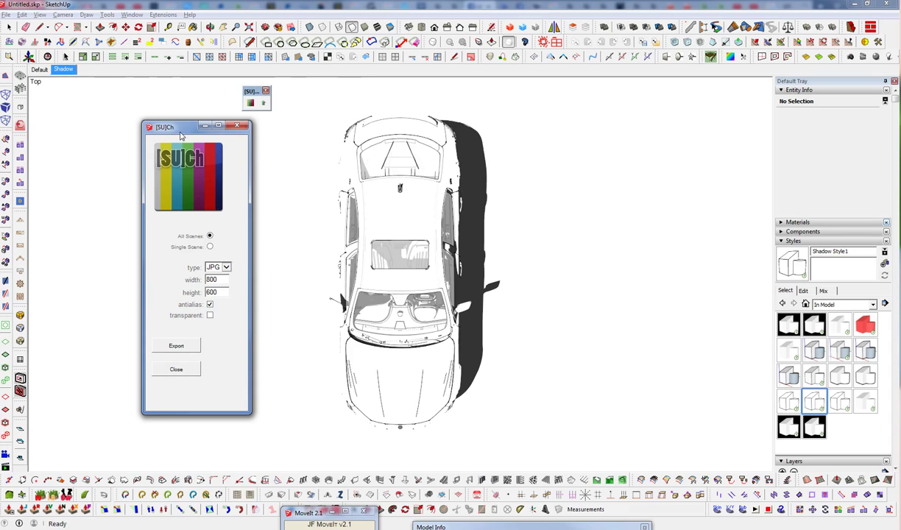
{"action": "left_click_drag", "start_coordinate": [179, 127], "coordinate": [203, 134]}
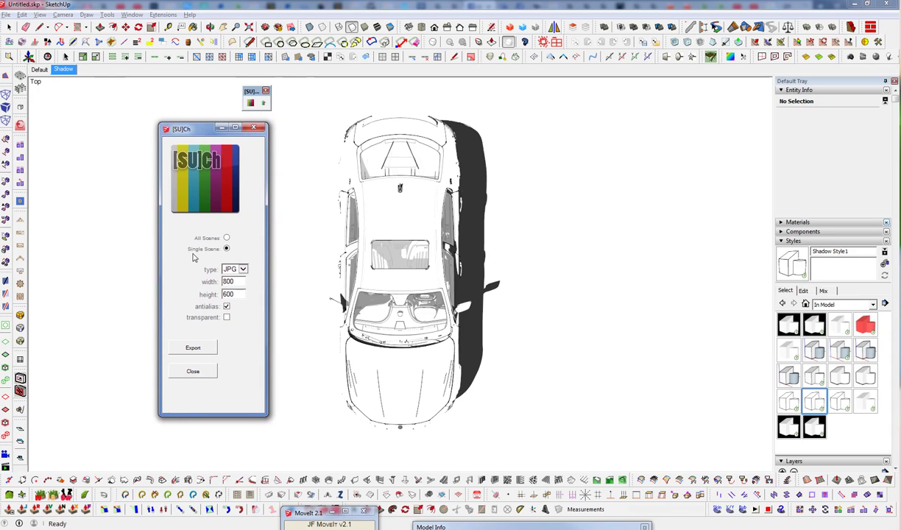
{"action": "left_click", "coordinate": [242, 269]}
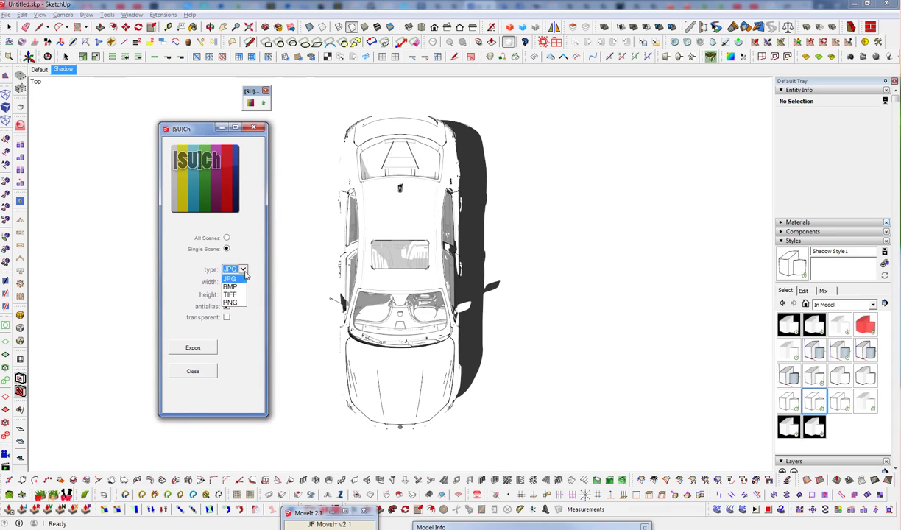
{"action": "left_click", "coordinate": [229, 303]}
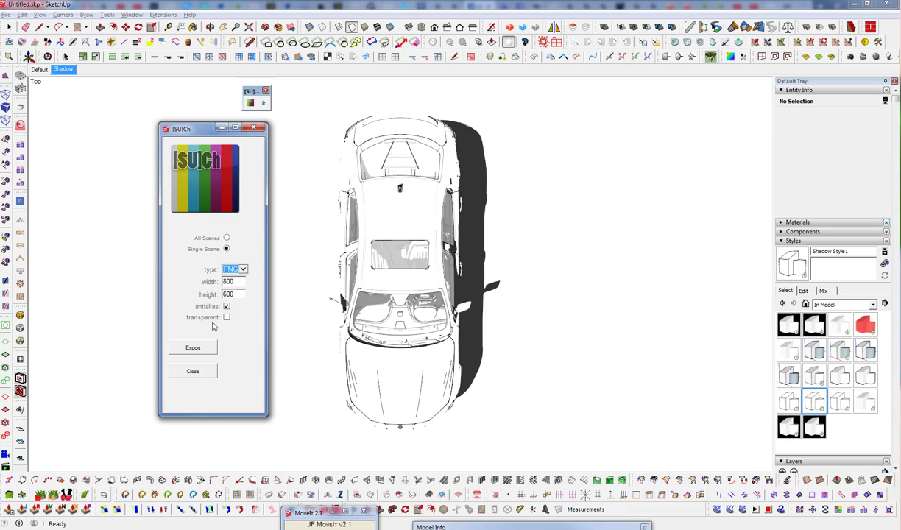
{"action": "left_click", "coordinate": [226, 318]}
{"action": "left_click_drag", "start_coordinate": [182, 135], "coordinate": [148, 105]}
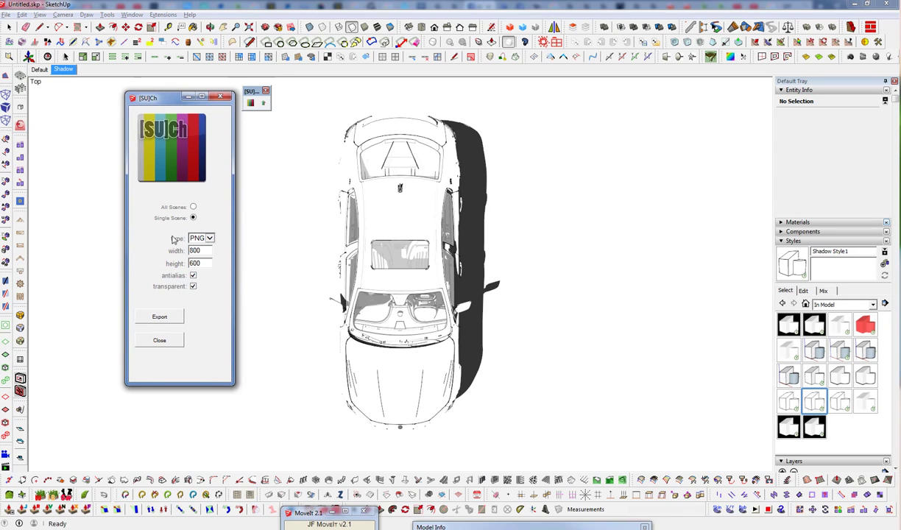
- Export the Shadow scene image and close the [SU]Ch export window
{"action": "left_click", "coordinate": [164, 321]}
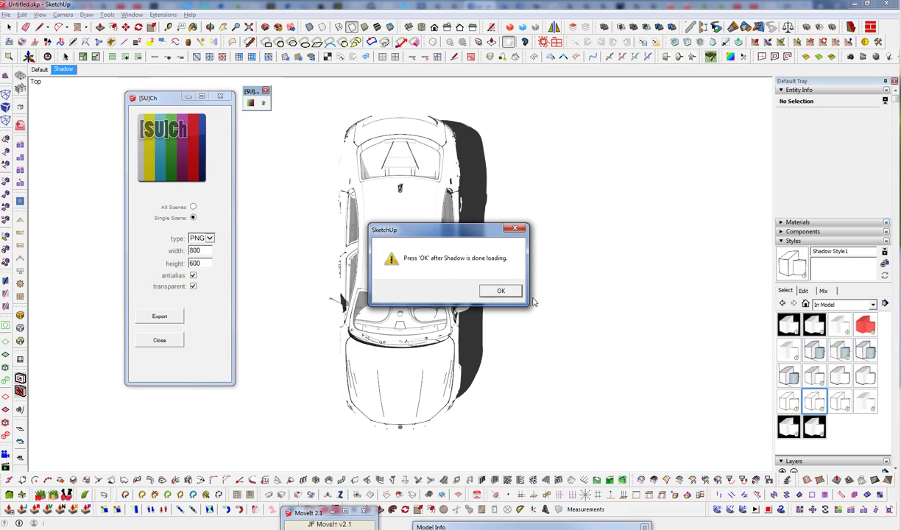
{"action": "left_click", "coordinate": [495, 292]}
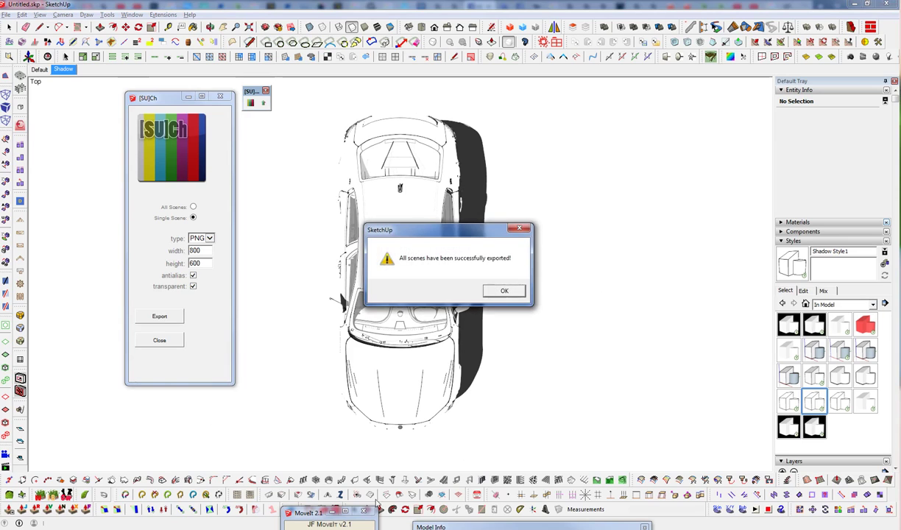
{"action": "left_click", "coordinate": [498, 291]}
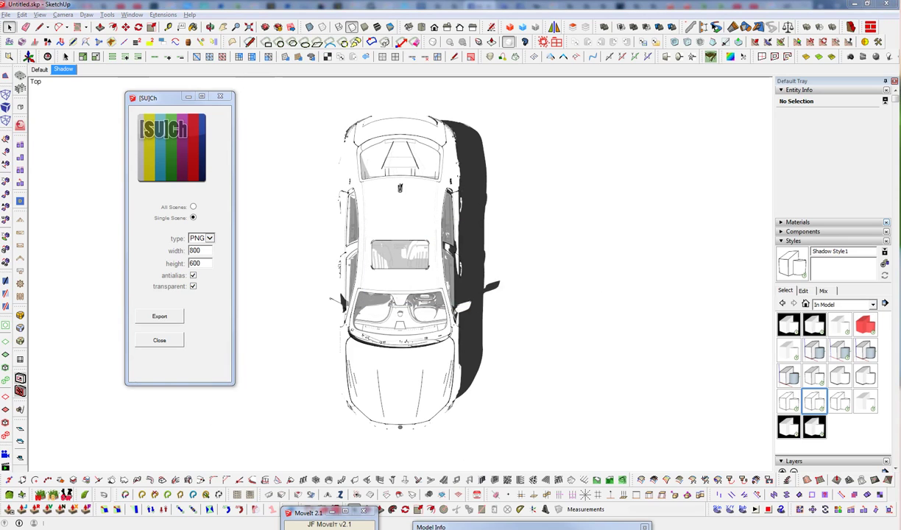
{"action": "left_click", "coordinate": [220, 97]}
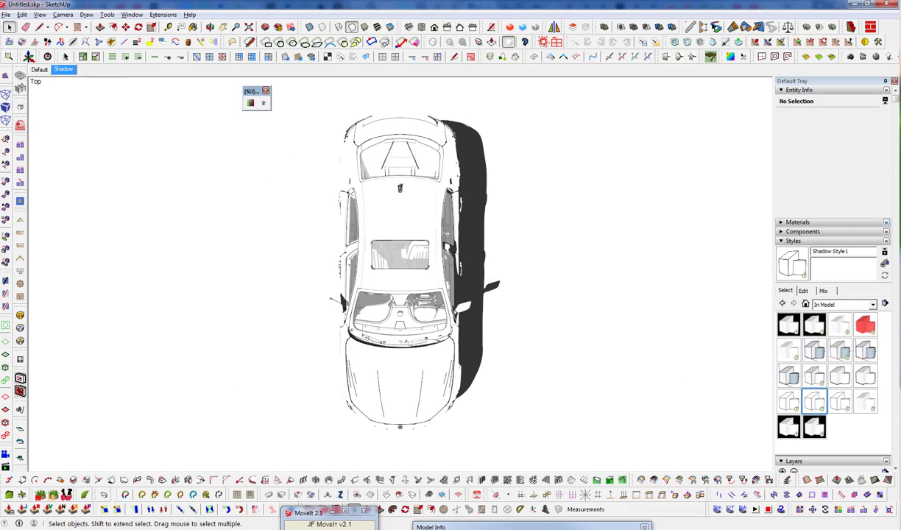
- Insert the exported Untitled_Shadow.png as an image beside the car, about 21' 3" wide, and set the standard top view
{"action": "key", "text": "alt+Tab"}
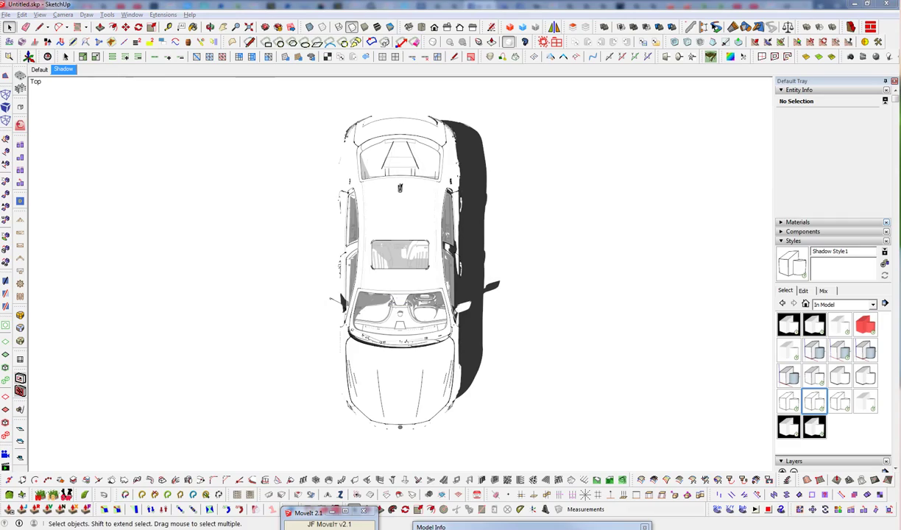
{"action": "mouse_move", "coordinate": [900, 76]}
{"action": "left_mouse_down"}
{"action": "mouse_move", "coordinate": [173, 82]}
{"action": "mouse_move", "coordinate": [220, 48]}
{"action": "mouse_move", "coordinate": [204, 44]}
{"action": "mouse_move", "coordinate": [189, 16]}
{"action": "mouse_move", "coordinate": [73, 15]}
{"action": "left_mouse_up"}
{"action": "left_click_drag", "start_coordinate": [895, 187], "coordinate": [501, 291]}
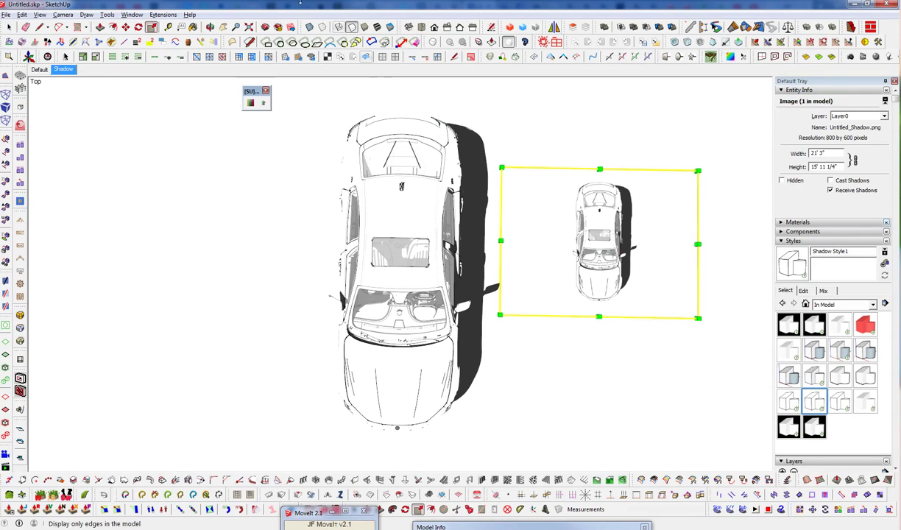
{"action": "left_click", "coordinate": [422, 27]}
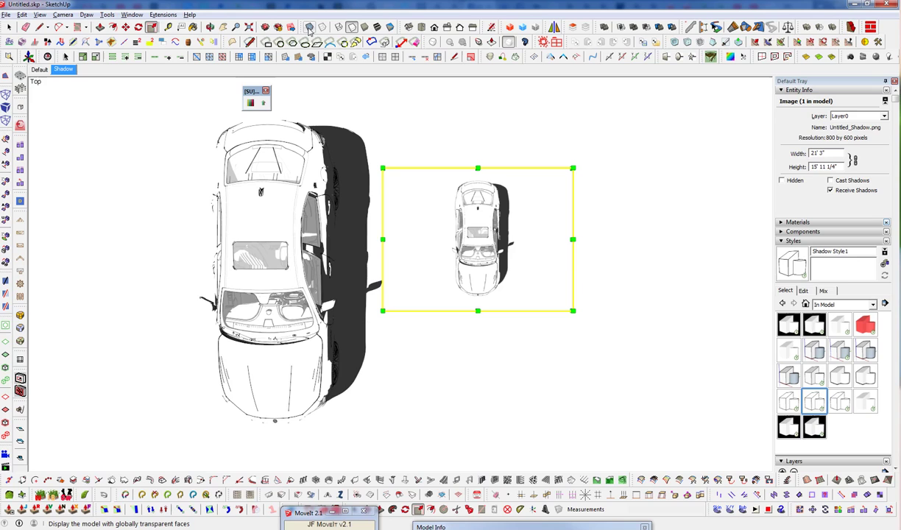
- Turn on X-ray display for the model, collapse the Styles settings and switch off the sun shadows
{"action": "left_click", "coordinate": [310, 27]}
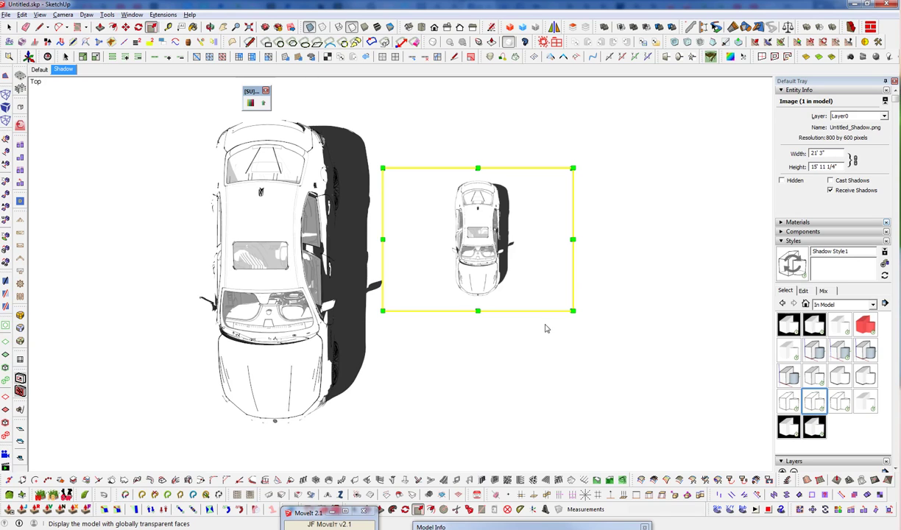
{"action": "left_click", "coordinate": [791, 241]}
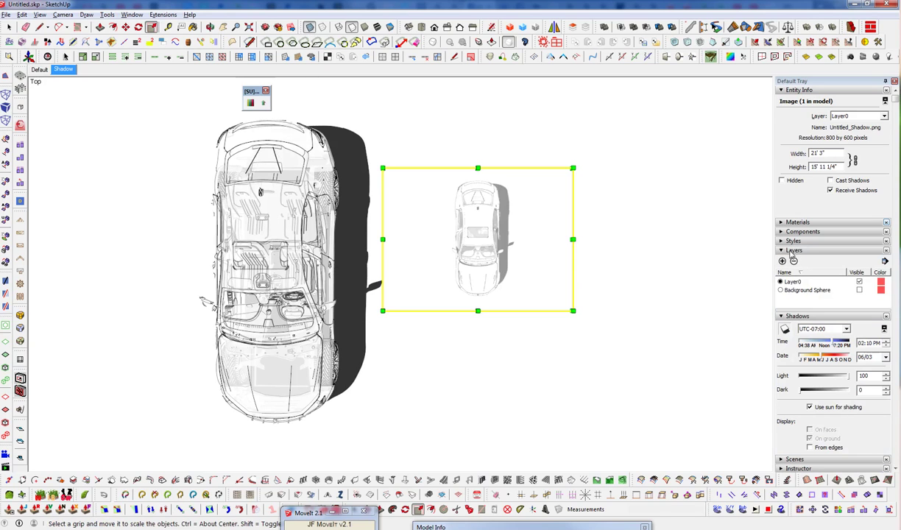
{"action": "left_click", "coordinate": [785, 328]}
- Move the selected shadow image over the car so the pictured car sits roughly centred on the model
{"action": "key", "text": "m"}
{"action": "left_click", "coordinate": [637, 224]}
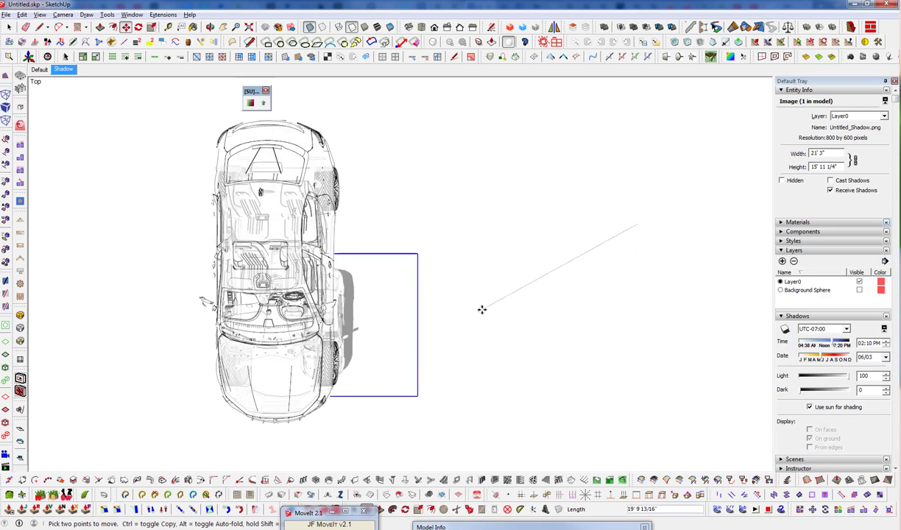
{"action": "left_click", "coordinate": [415, 354]}
{"action": "key", "text": "s"}
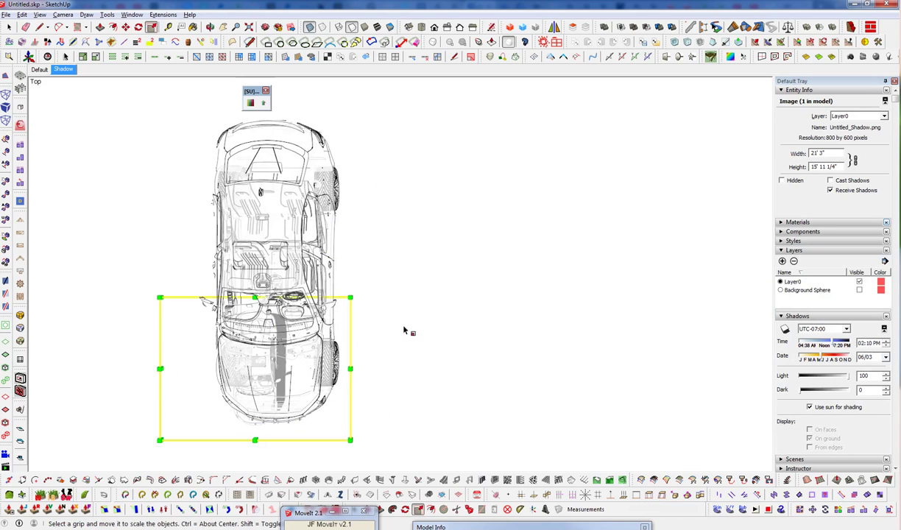
{"action": "key", "text": "m"}
{"action": "left_click", "coordinate": [403, 331]}
{"action": "left_click", "coordinate": [425, 230]}
- Scale the shadow image about its centre to about 57' 7" wide and begin shifting it to line up with the car
{"action": "key", "text": "s"}
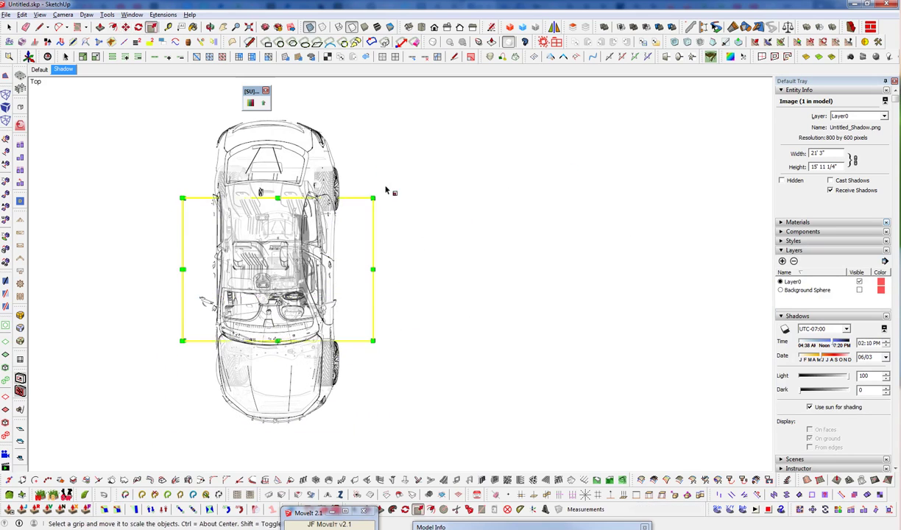
{"action": "left_click", "coordinate": [372, 198]}
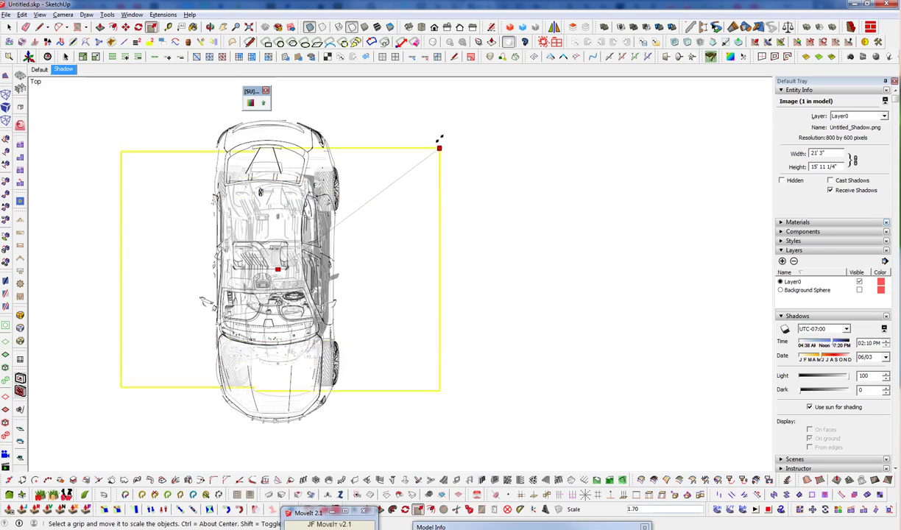
{"action": "left_click", "coordinate": [539, 100]}
{"action": "key", "text": "m"}
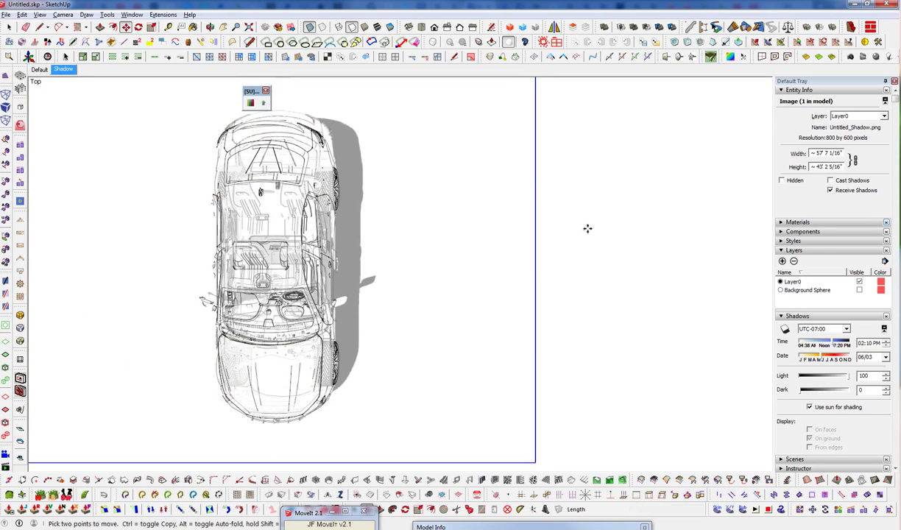
{"action": "left_click", "coordinate": [588, 228]}
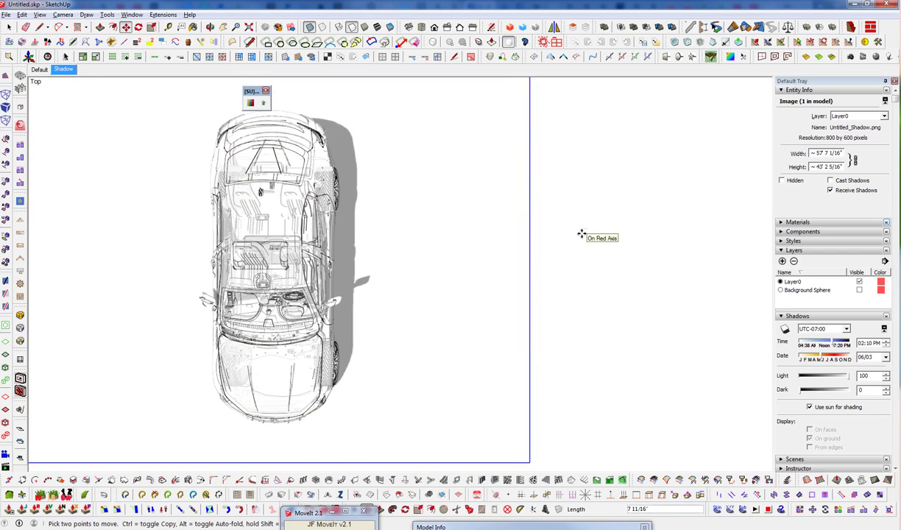
- Fine-tune the image's fit to the car by scaling it 0.98, shifting it about 11 5/16" and scaling it 0.99
{"action": "key", "text": "s"}
{"action": "left_click", "coordinate": [529, 78]}
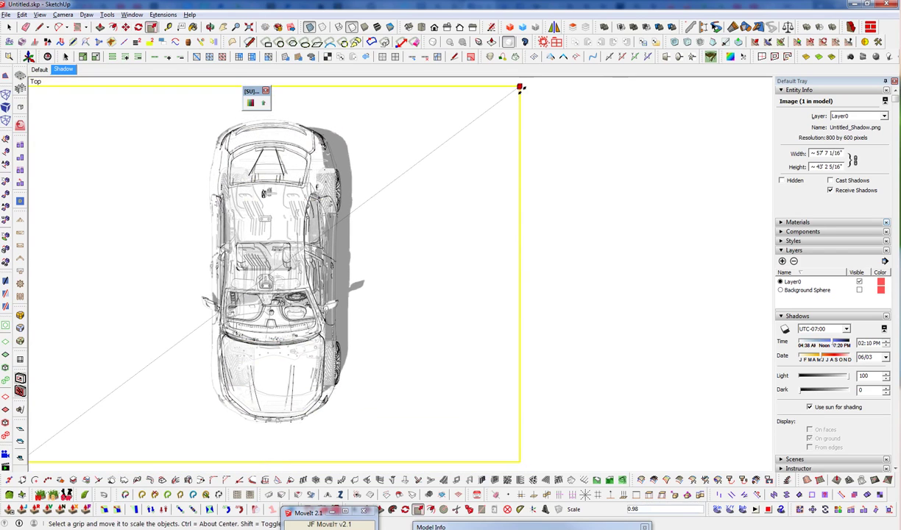
{"action": "left_click", "coordinate": [521, 88]}
{"action": "key", "text": "m"}
{"action": "left_click", "coordinate": [611, 259]}
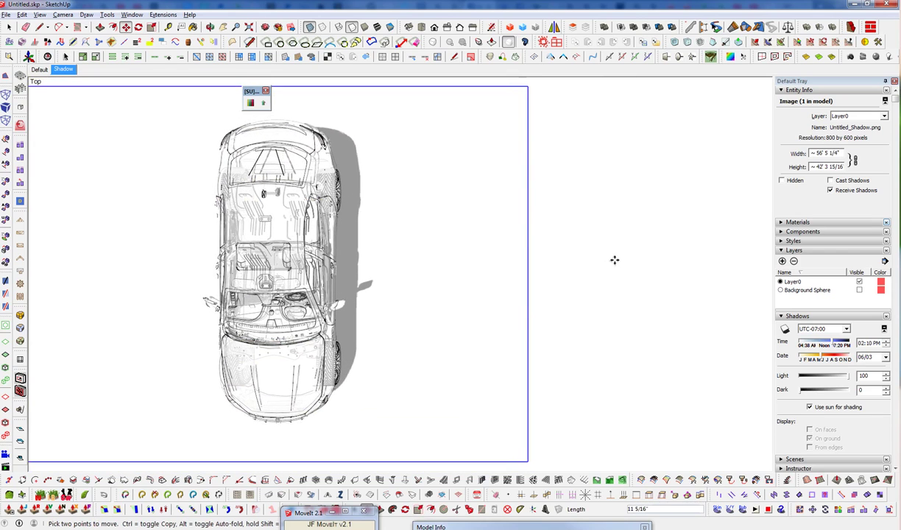
{"action": "left_click", "coordinate": [616, 261]}
{"action": "key", "text": "s"}
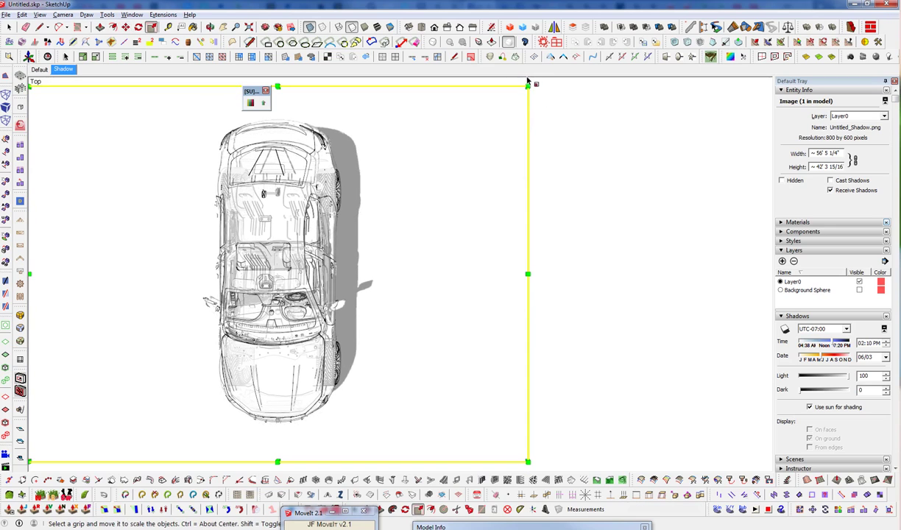
{"action": "left_click", "coordinate": [528, 85]}
{"action": "left_click", "coordinate": [523, 89]}
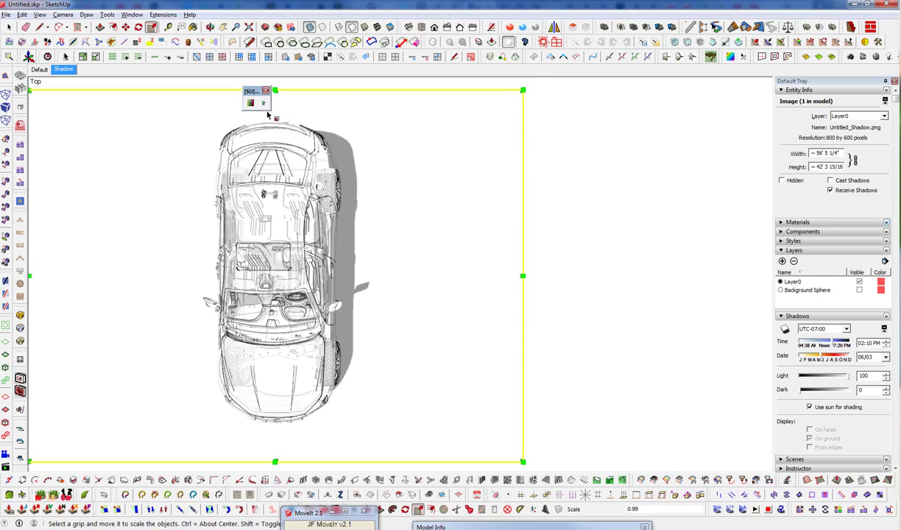
- Turn off X-ray display, activate the Default scene and show the model shaded with textures
{"action": "left_click", "coordinate": [309, 27]}
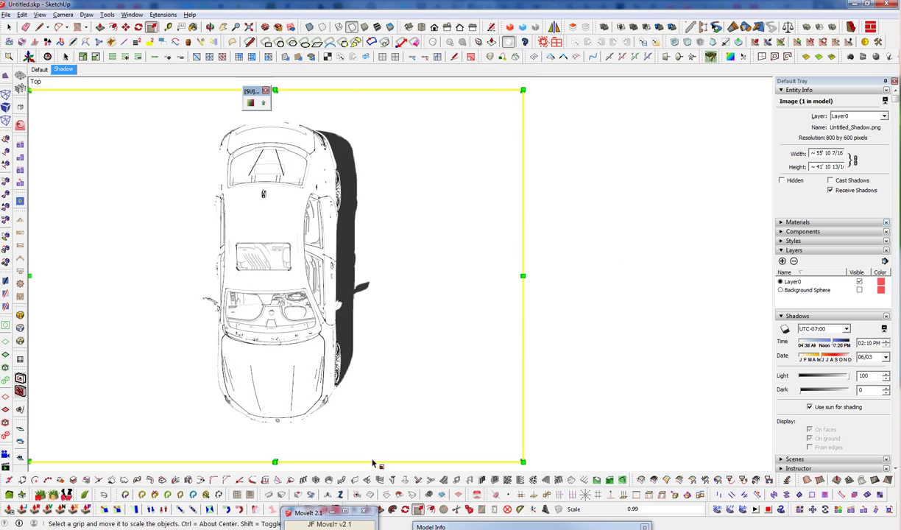
{"action": "left_click", "coordinate": [39, 70]}
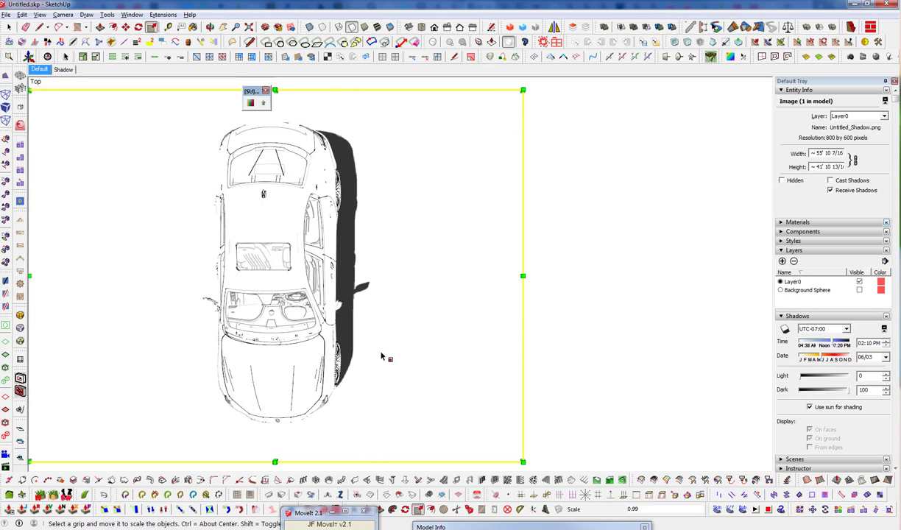
{"action": "left_click", "coordinate": [378, 27]}
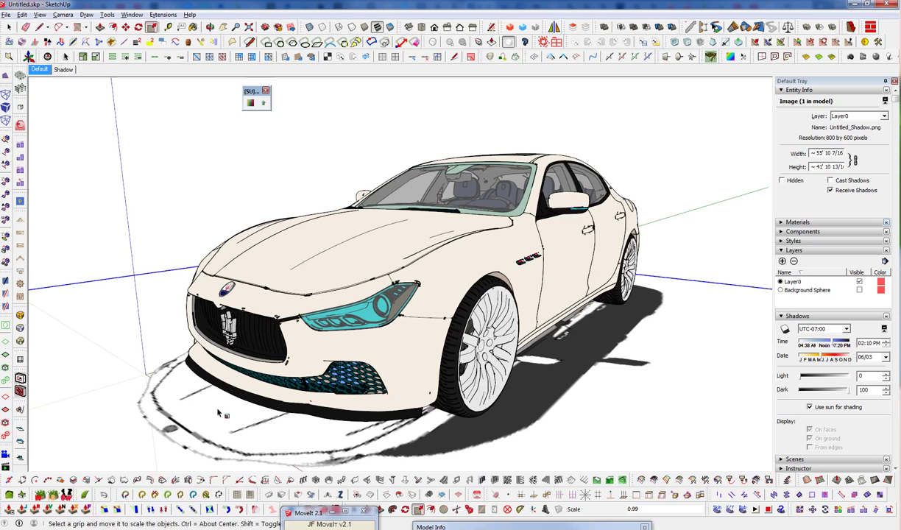
- Examine the shadow image under the car from both sides and from above to check its alignment and extent
{"action": "middle_click_drag", "start_coordinate": [215, 215], "coordinate": [235, 256]}
{"action": "key", "text": "s"}
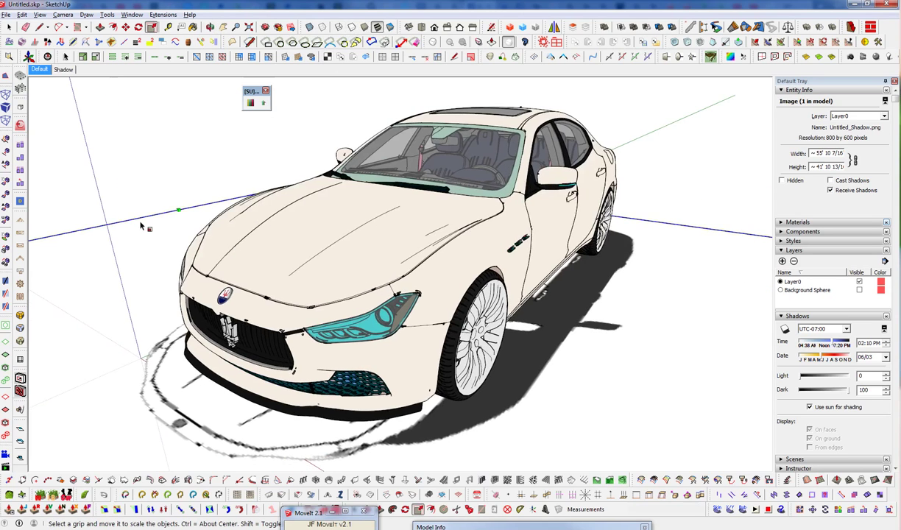
{"action": "scroll", "coordinate": [141, 225], "scroll_direction": "down", "scroll_amount": 6}
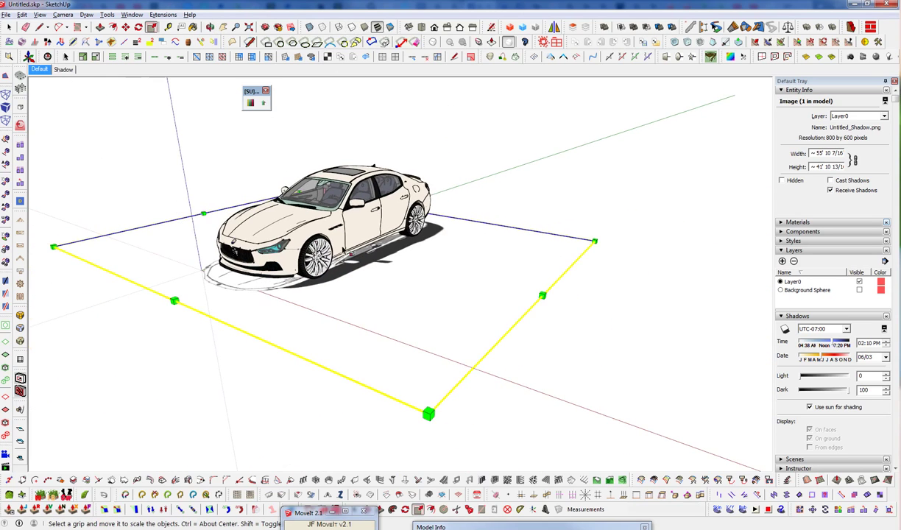
{"action": "middle_click_drag", "start_coordinate": [328, 240], "coordinate": [718, 281]}
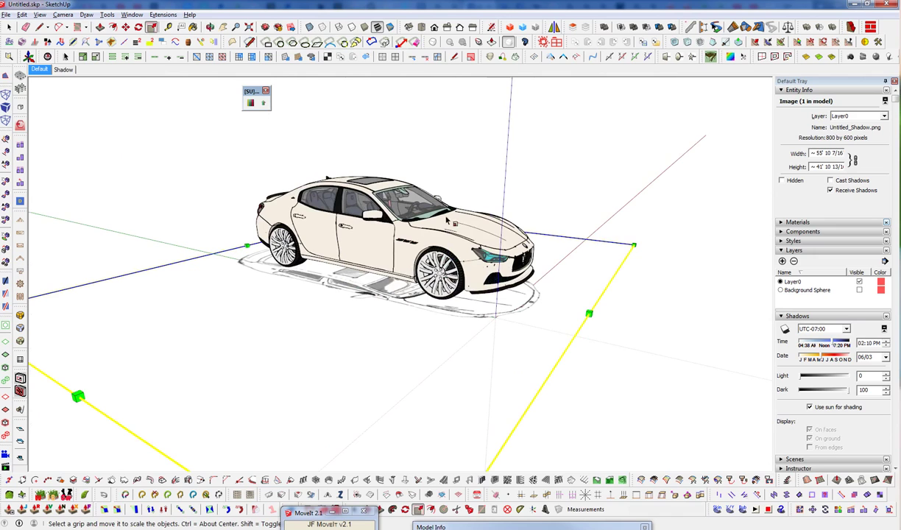
{"action": "middle_click_drag", "start_coordinate": [552, 291], "coordinate": [241, 397]}
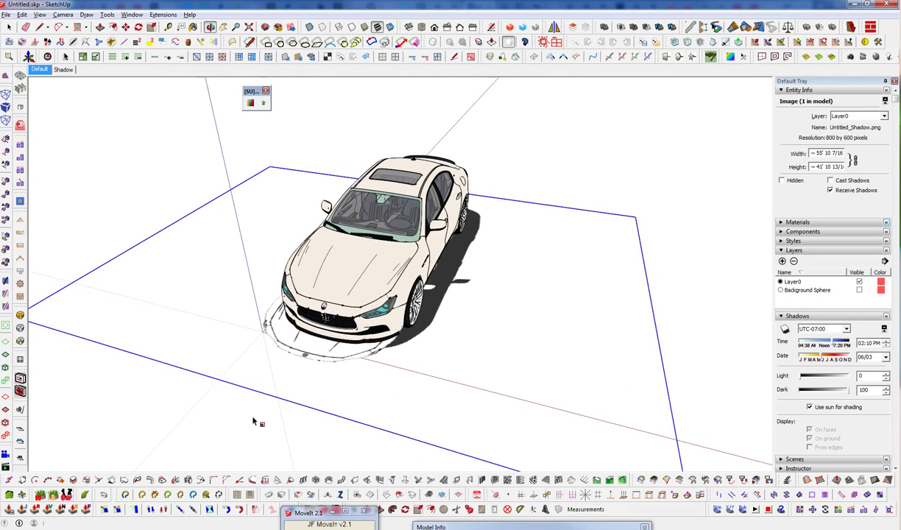
{"action": "left_click_drag", "start_coordinate": [900, 95], "coordinate": [900, 118]}
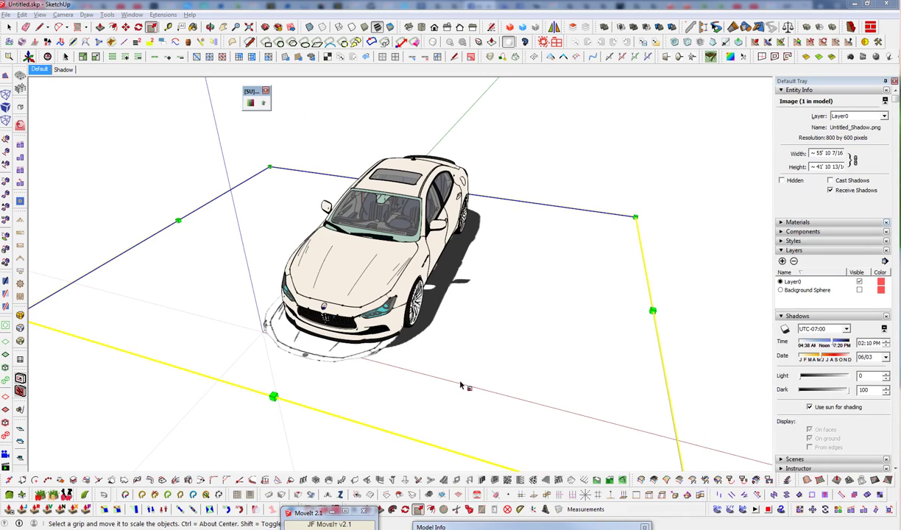
{"action": "middle_click_drag", "start_coordinate": [418, 303], "coordinate": [390, 302]}
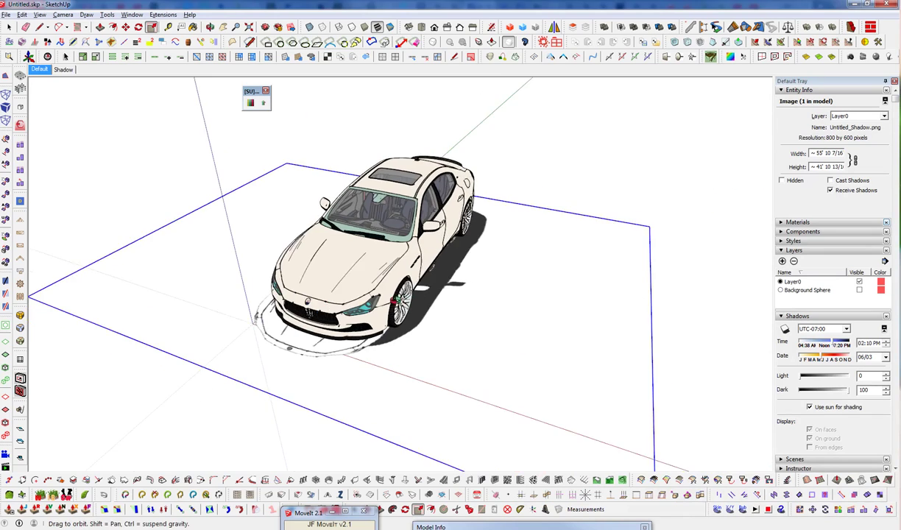
- Run ImageTrimmer on the shadow image, declining both the stand-up component and the flattened PNG texture
{"action": "left_click", "coordinate": [107, 14]}
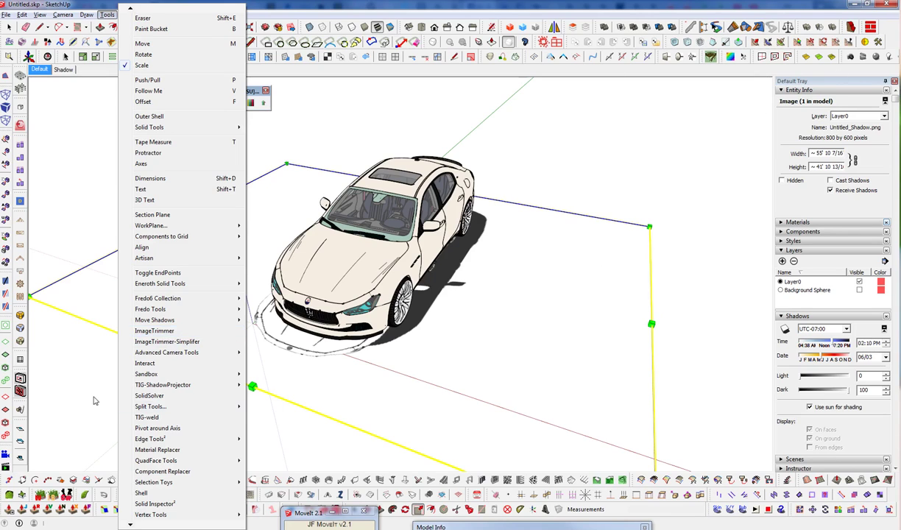
{"action": "left_click", "coordinate": [148, 330]}
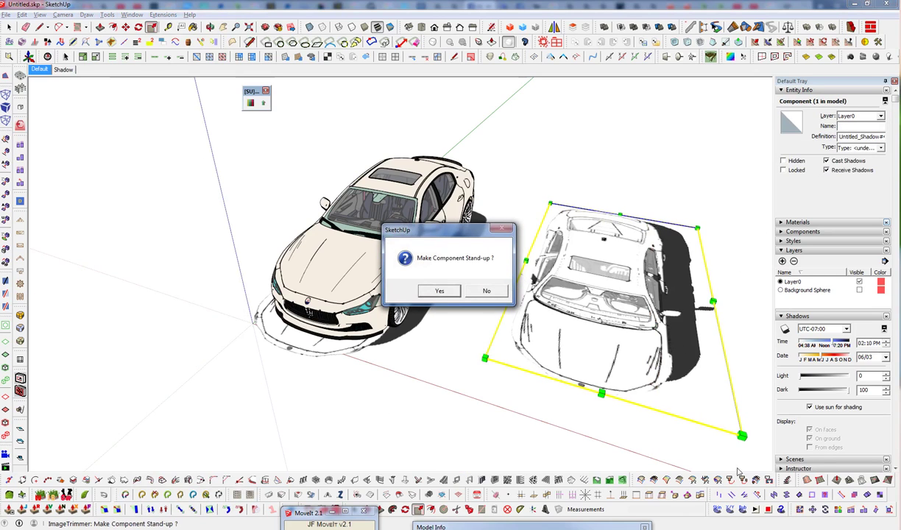
{"action": "left_click_drag", "start_coordinate": [425, 229], "coordinate": [338, 159]}
{"action": "left_click", "coordinate": [400, 222]}
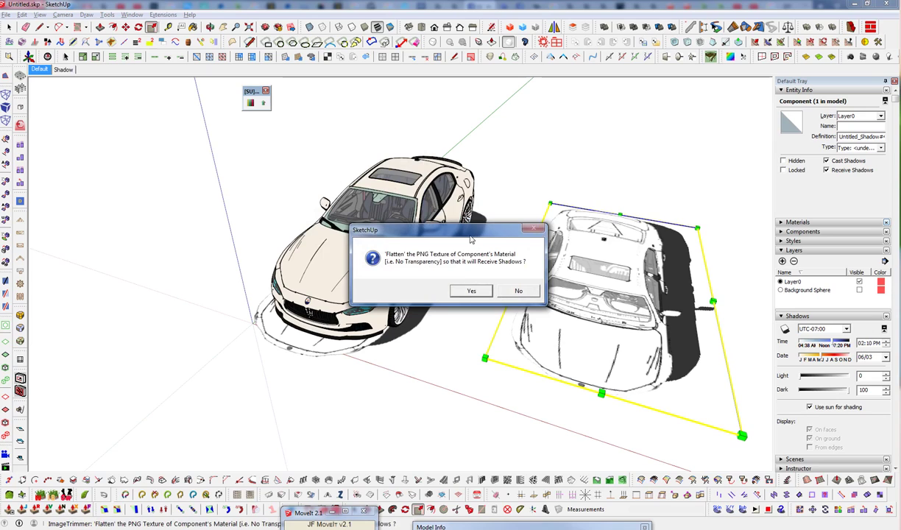
{"action": "left_click_drag", "start_coordinate": [472, 239], "coordinate": [415, 158]}
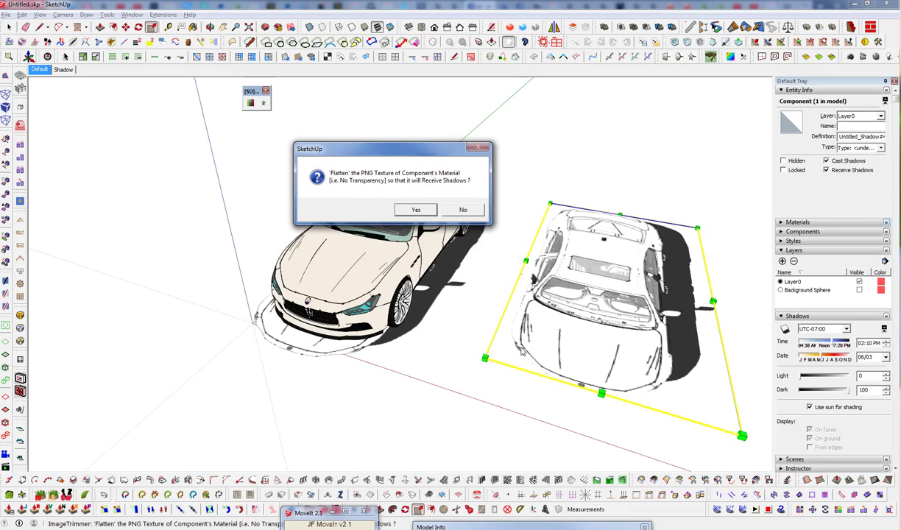
{"action": "left_click", "coordinate": [462, 211]}
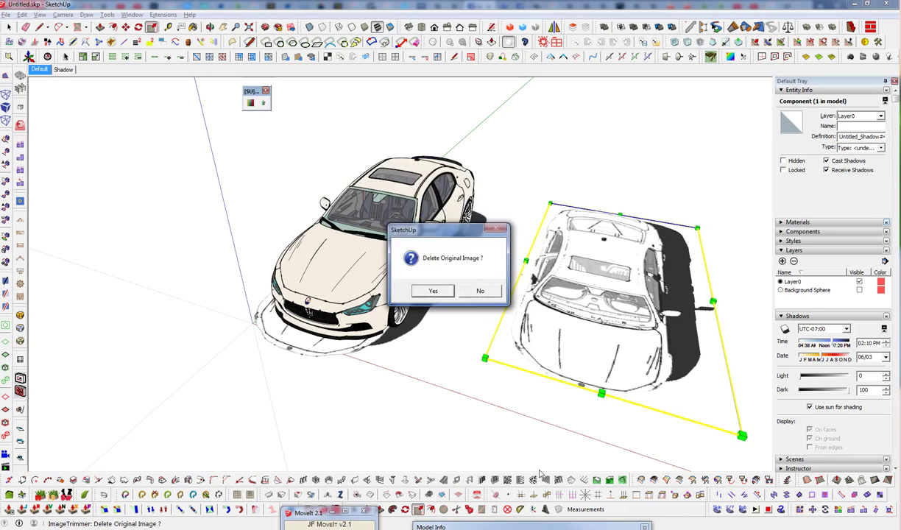
- Have ImageTrimmer delete the original image and its temporary files
{"action": "left_click_drag", "start_coordinate": [423, 230], "coordinate": [389, 191]}
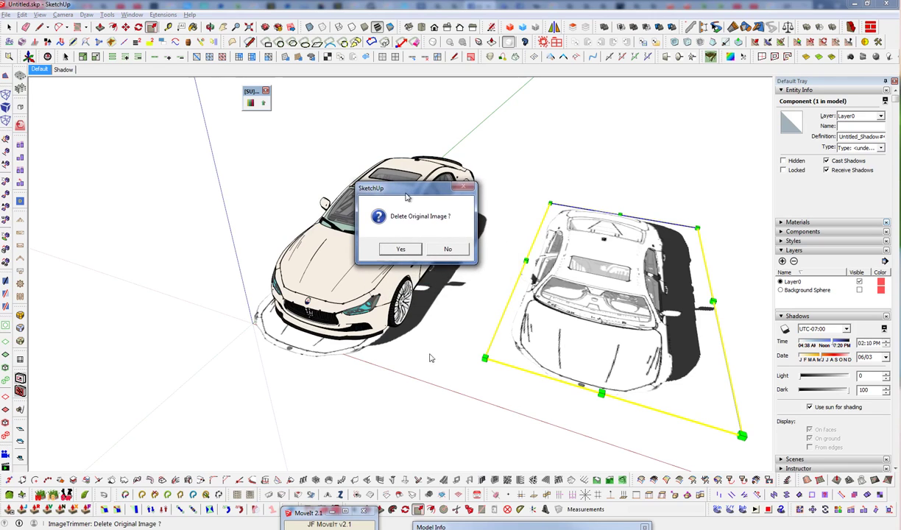
{"action": "left_click", "coordinate": [398, 251]}
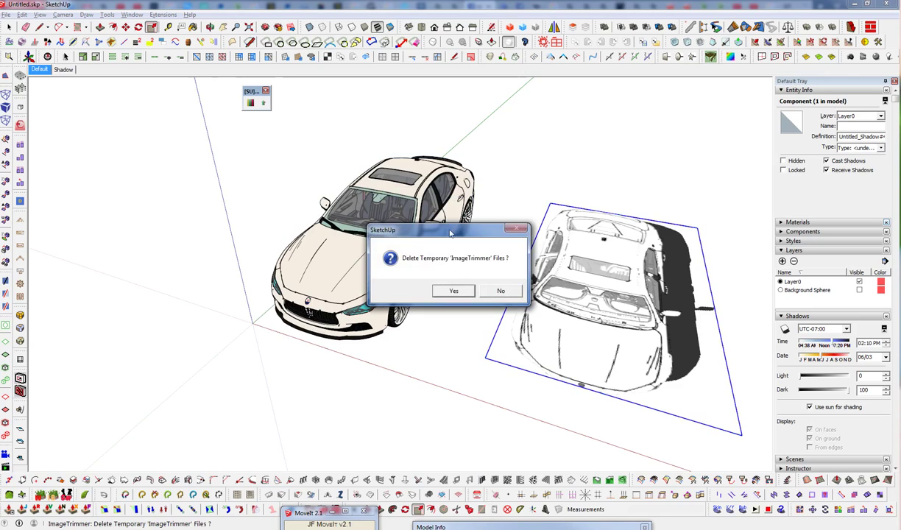
{"action": "left_click", "coordinate": [453, 293]}
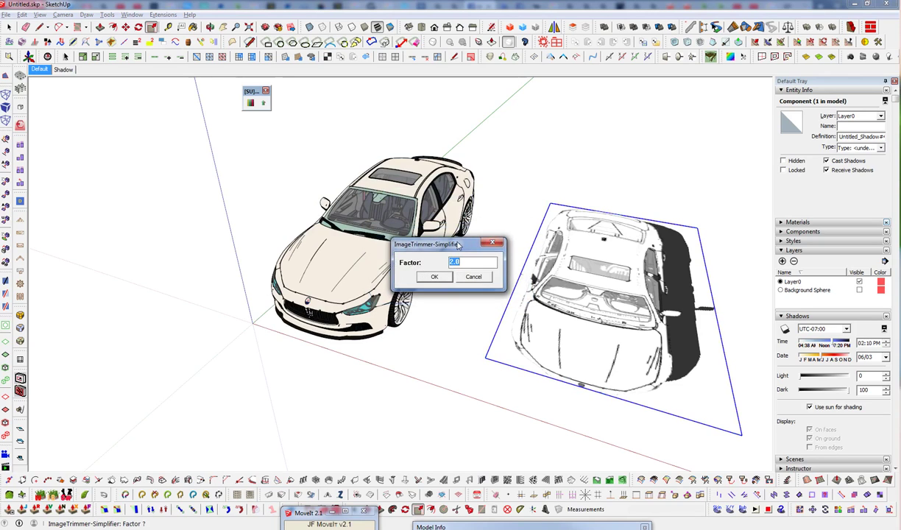
- Simplify the trimmed shadow component's outline with an ImageTrimmer-Simplifier factor of 2.0
{"action": "left_click_drag", "start_coordinate": [458, 245], "coordinate": [434, 190]}
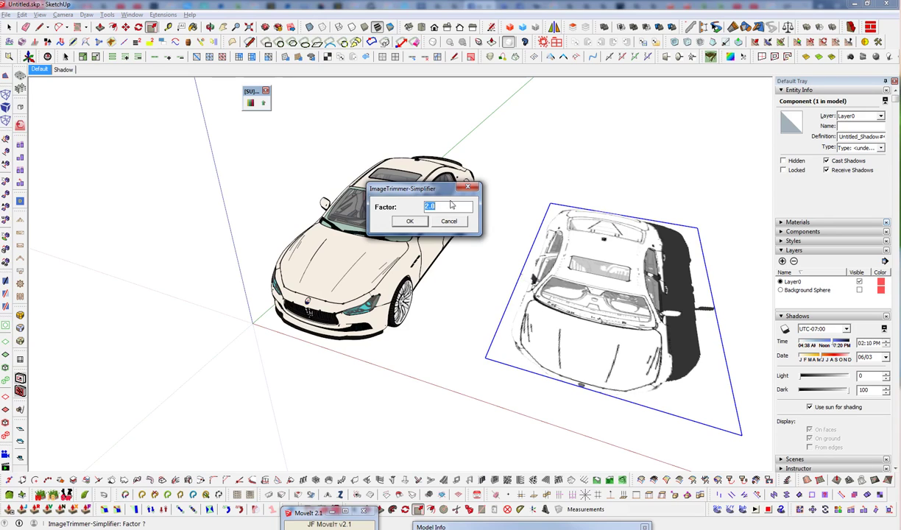
{"action": "left_click_drag", "start_coordinate": [439, 193], "coordinate": [446, 173]}
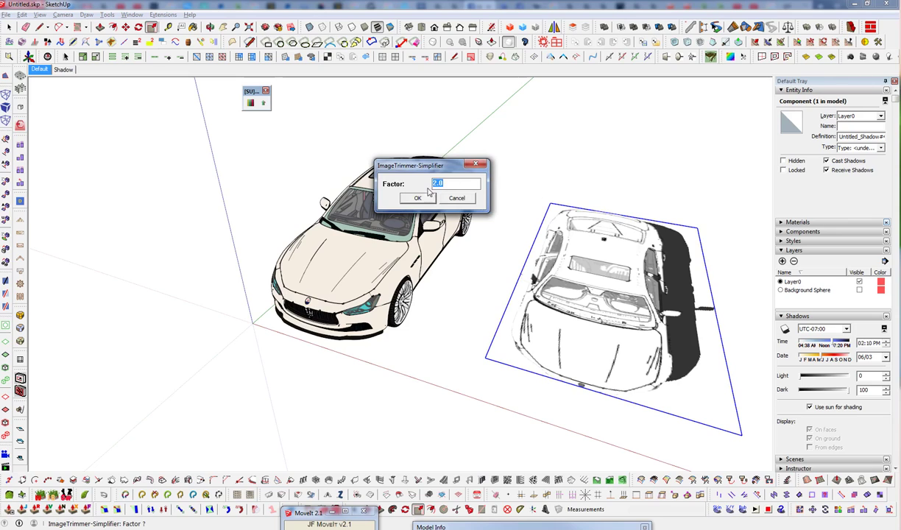
{"action": "left_click_drag", "start_coordinate": [437, 163], "coordinate": [429, 156]}
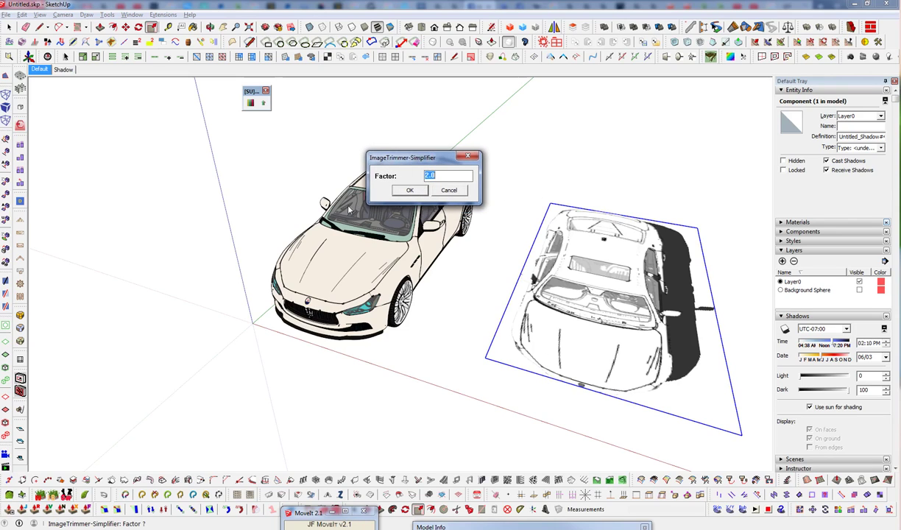
{"action": "left_click", "coordinate": [408, 191]}
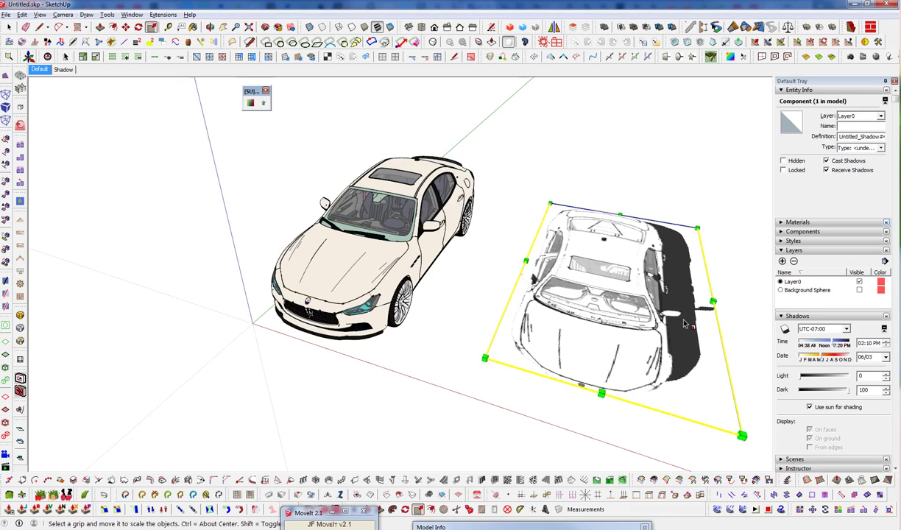
- Open the trimmed shadow component for editing and unhide all of its outline edges
{"action": "key", "text": "o"}
{"action": "left_click_drag", "start_coordinate": [617, 329], "coordinate": [588, 395]}
{"action": "key", "text": "space"}
{"action": "double_click", "coordinate": [495, 336]}
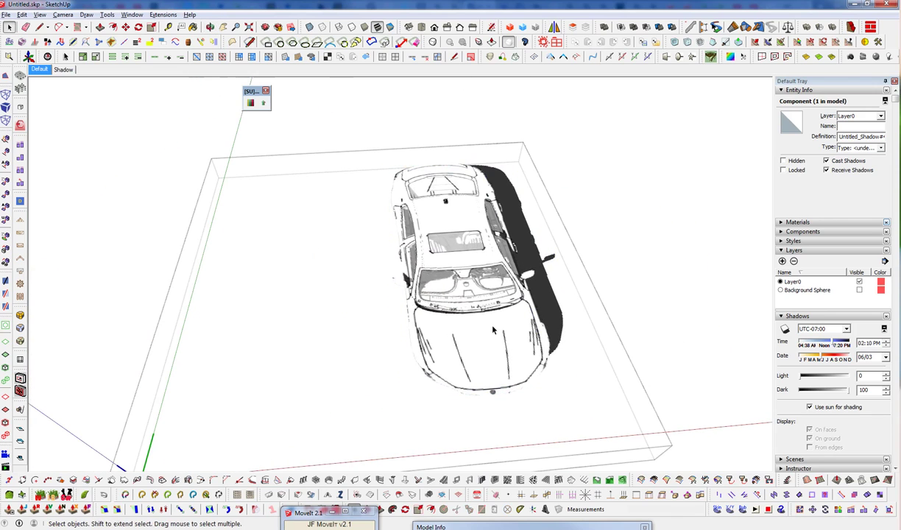
{"action": "left_click", "coordinate": [518, 351]}
{"action": "key", "text": "ctrl+a"}
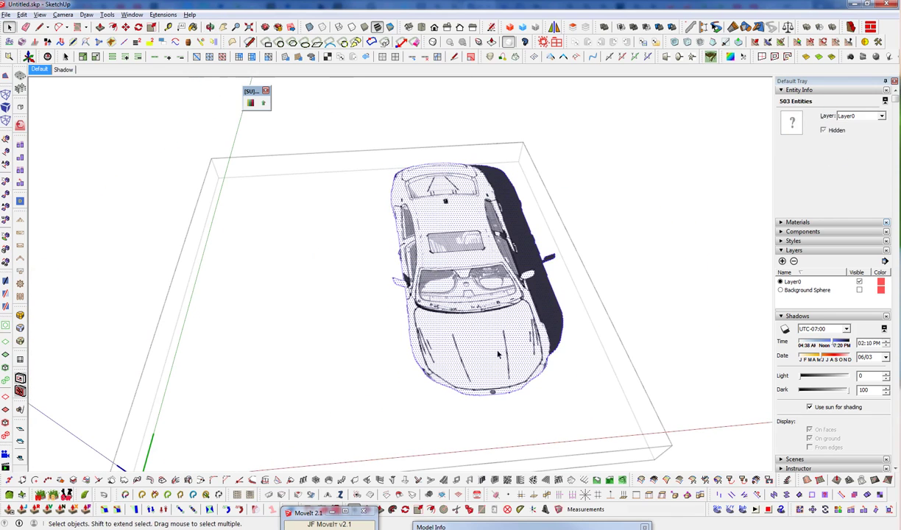
{"action": "left_click", "coordinate": [539, 340], "text": "shift"}
{"action": "left_click", "coordinate": [789, 153]}
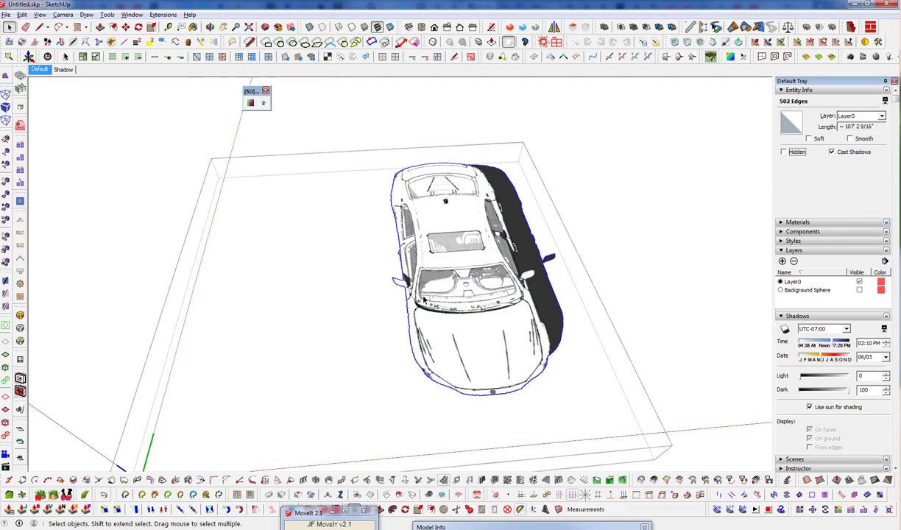
- Compare the bare outline with the textured display of the shadow, and examine the jagged edges around the car's front
{"action": "left_click", "coordinate": [662, 430]}
{"action": "left_click", "coordinate": [351, 27]}
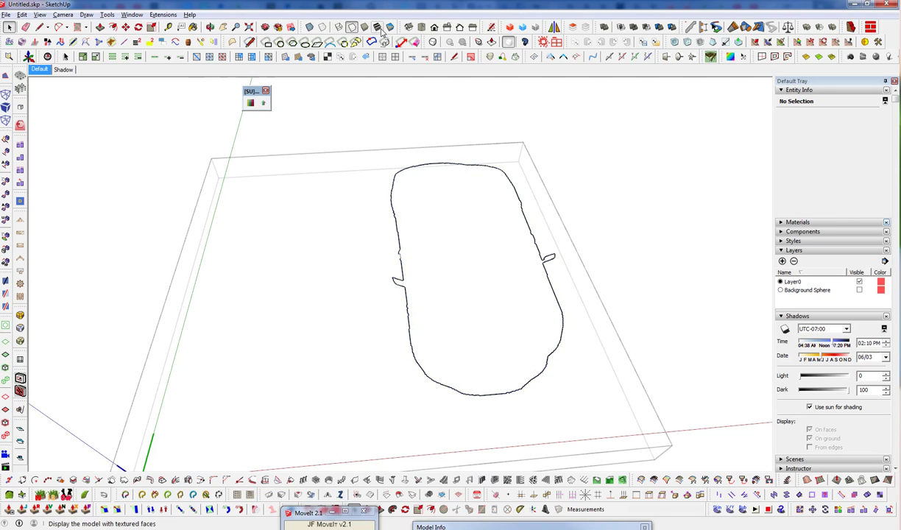
{"action": "left_click", "coordinate": [376, 28]}
{"action": "mouse_move", "coordinate": [409, 428]}
{"action": "middle_mouse_down"}
{"action": "mouse_move", "coordinate": [373, 410]}
{"action": "mouse_move", "coordinate": [440, 432]}
{"action": "middle_mouse_up"}
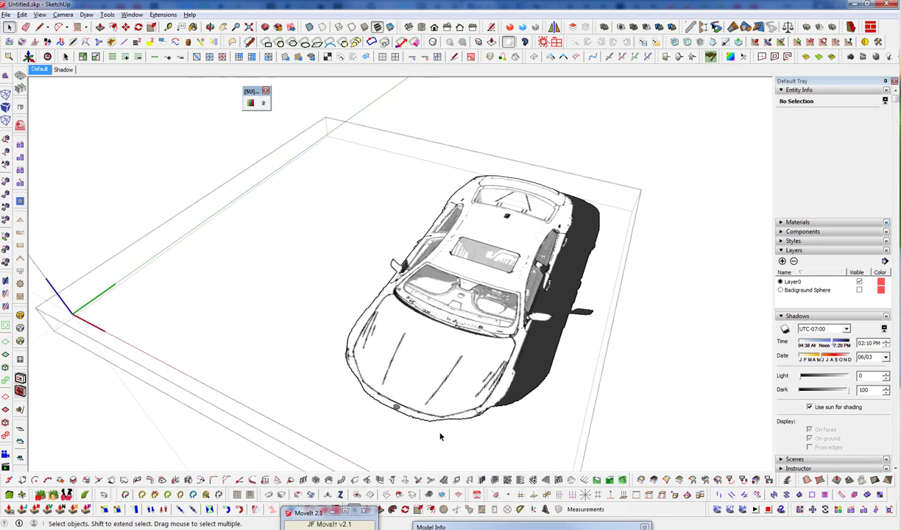
{"action": "scroll", "coordinate": [443, 424], "scroll_direction": "up", "scroll_amount": 6}
{"action": "scroll", "coordinate": [445, 421], "scroll_direction": "up", "scroll_amount": 4}
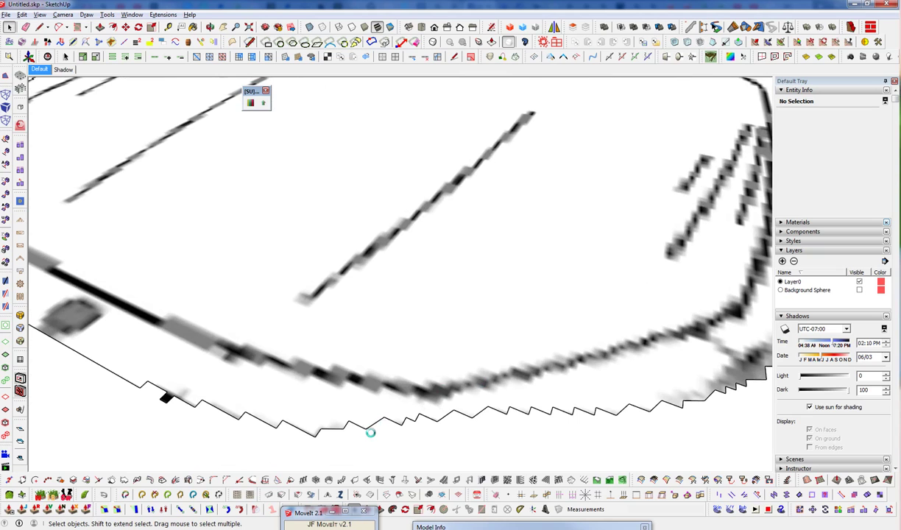
{"action": "scroll", "coordinate": [371, 428], "scroll_direction": "down", "scroll_amount": 8}
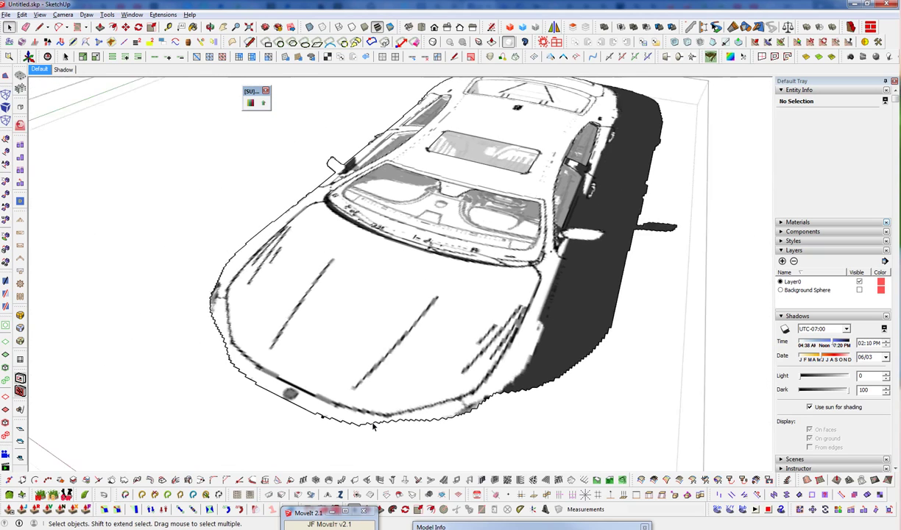
{"action": "scroll", "coordinate": [373, 426], "scroll_direction": "down", "scroll_amount": 8}
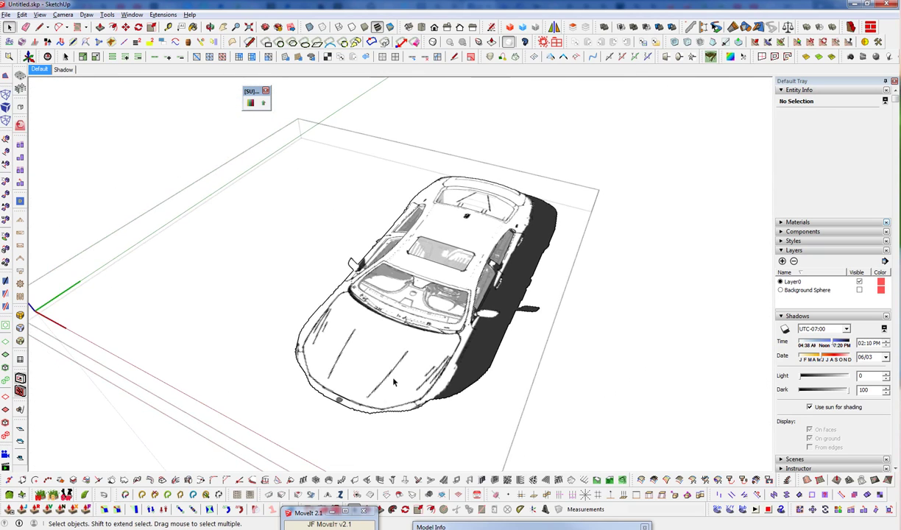
- Delete the large textured shadow face inside the outline, keeping only the outline edges
{"action": "left_click", "coordinate": [384, 376]}
{"action": "key", "text": "Delete"}
{"action": "scroll", "coordinate": [394, 417], "scroll_direction": "up", "scroll_amount": 3}
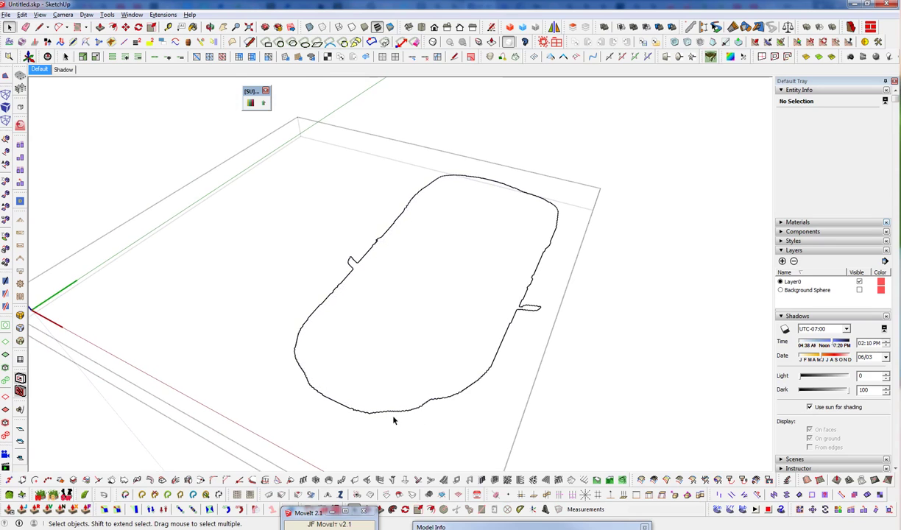
{"action": "scroll", "coordinate": [398, 418], "scroll_direction": "up", "scroll_amount": 3}
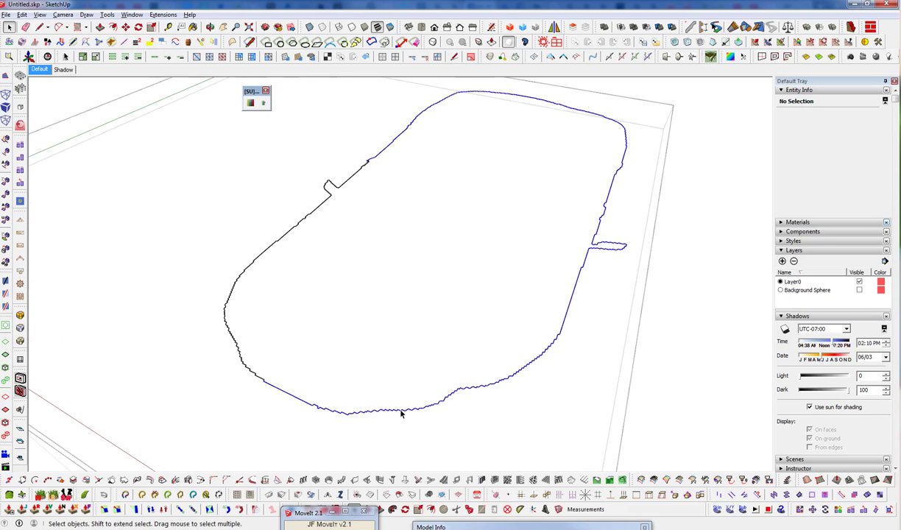
{"action": "scroll", "coordinate": [351, 166], "scroll_direction": "up", "scroll_amount": 6}
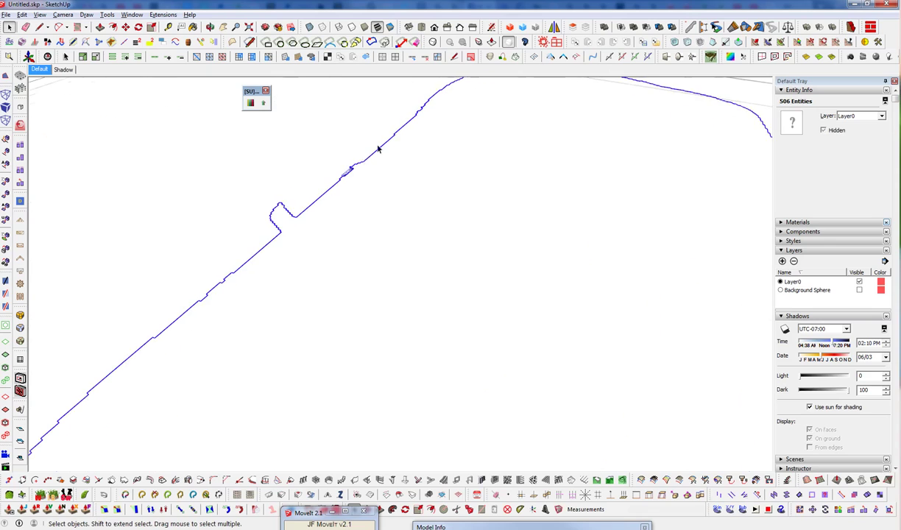
- Draw an edge about 8 3/8" long along the open side of the small textured sliver left beside the mirror
{"action": "key", "text": "e"}
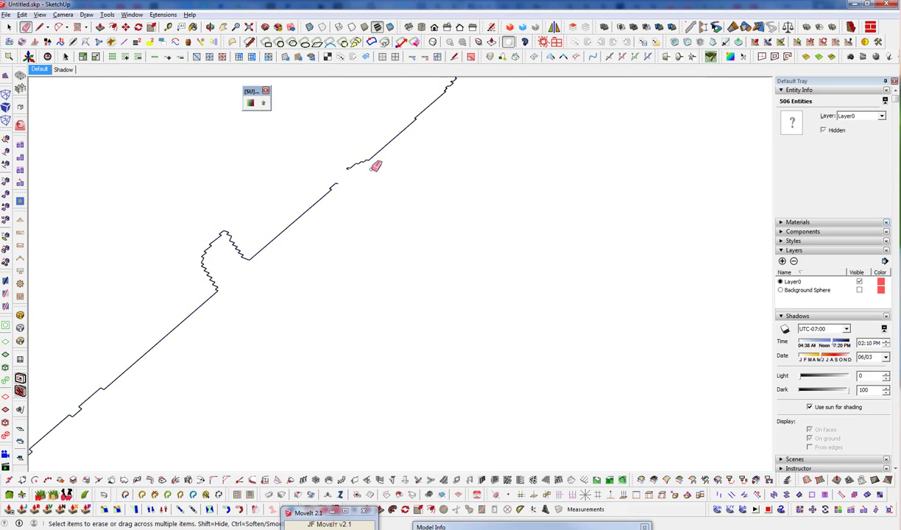
{"action": "scroll", "coordinate": [359, 161], "scroll_direction": "up", "scroll_amount": 3}
{"action": "scroll", "coordinate": [359, 160], "scroll_direction": "up", "scroll_amount": 5}
{"action": "key", "text": "l"}
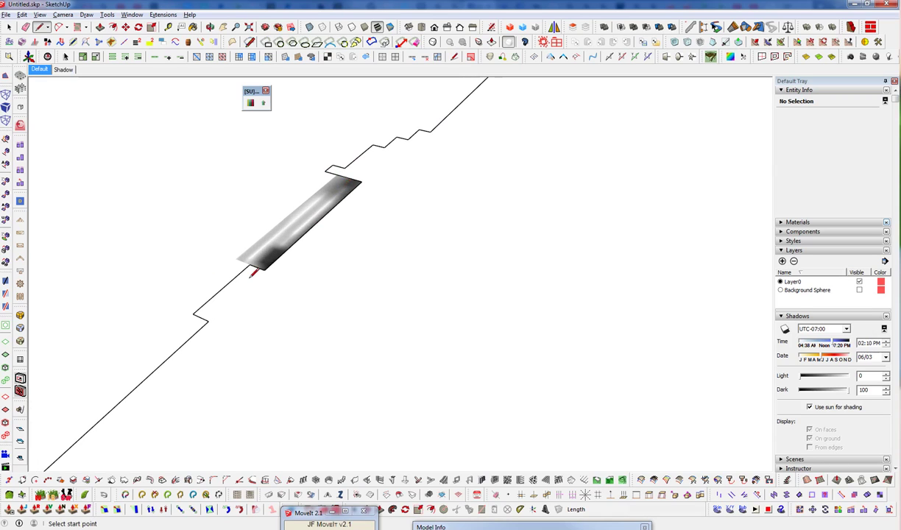
{"action": "left_click", "coordinate": [251, 263]}
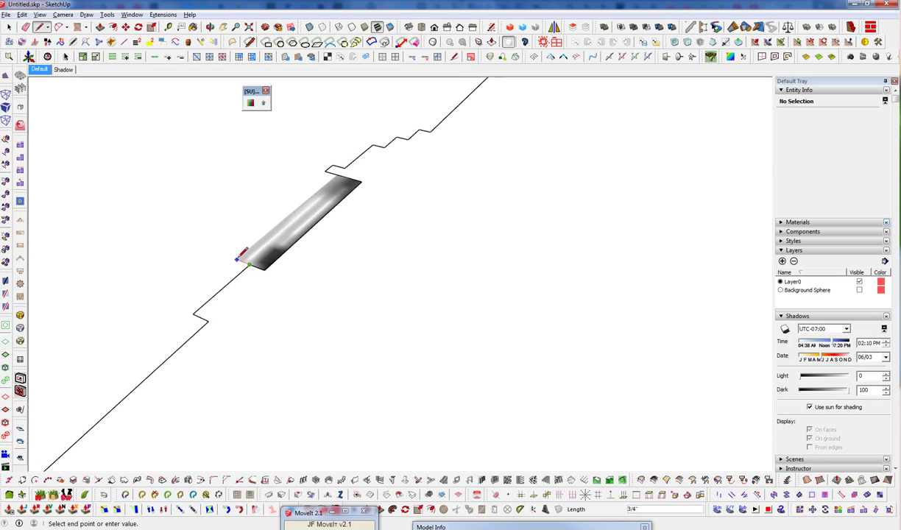
{"action": "left_click", "coordinate": [336, 174]}
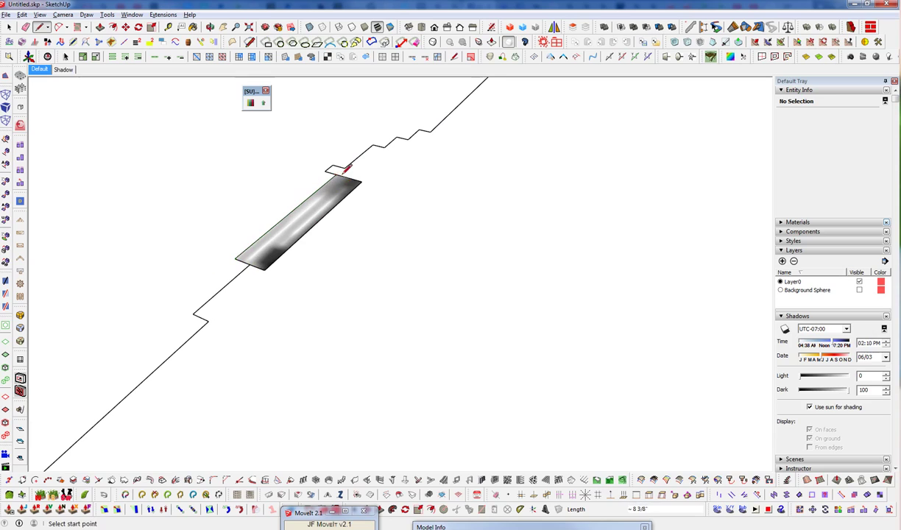
- Erase the redundant edge of the textured sliver so the new straight edge continues the outline
{"action": "key", "text": "e"}
{"action": "left_click", "coordinate": [357, 181]}
{"action": "scroll", "coordinate": [316, 193], "scroll_direction": "down", "scroll_amount": 4}
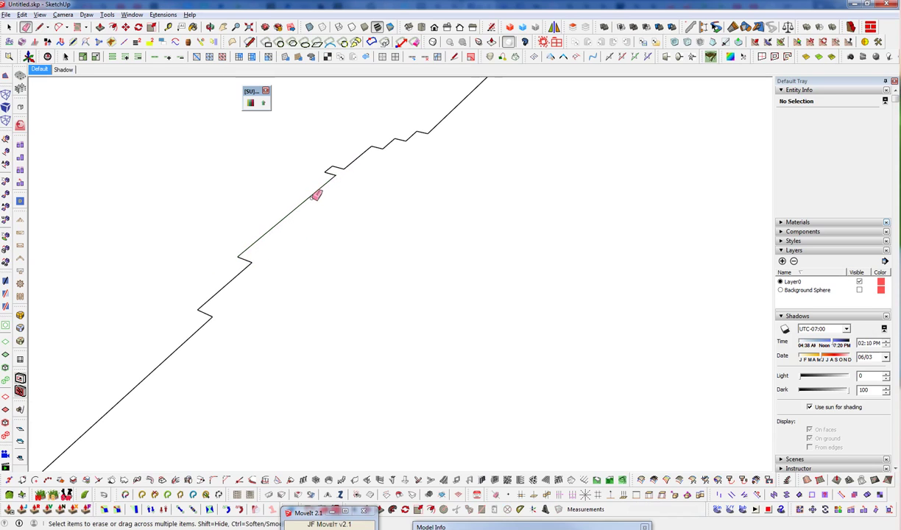
{"action": "scroll", "coordinate": [324, 189], "scroll_direction": "down", "scroll_amount": 1}
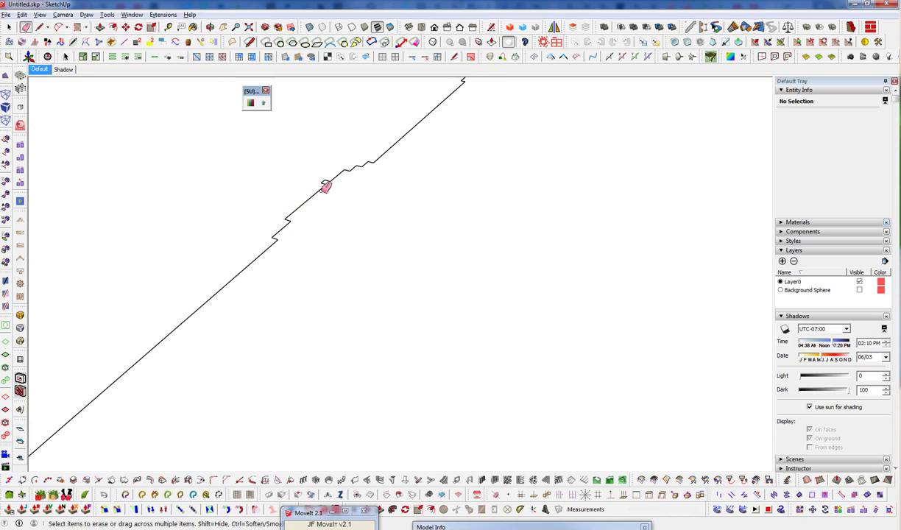
{"action": "scroll", "coordinate": [326, 184], "scroll_direction": "down", "scroll_amount": 8}
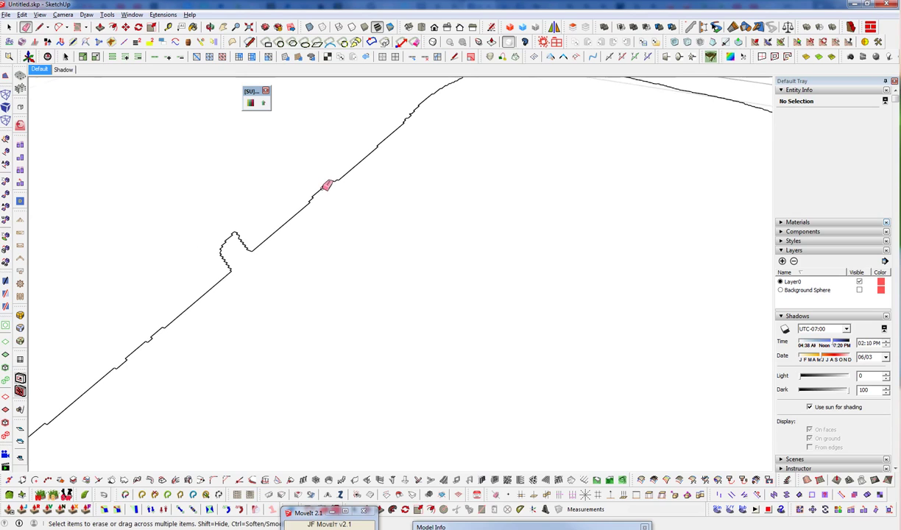
{"action": "scroll", "coordinate": [328, 184], "scroll_direction": "down", "scroll_amount": 6}
{"action": "key", "text": "space"}
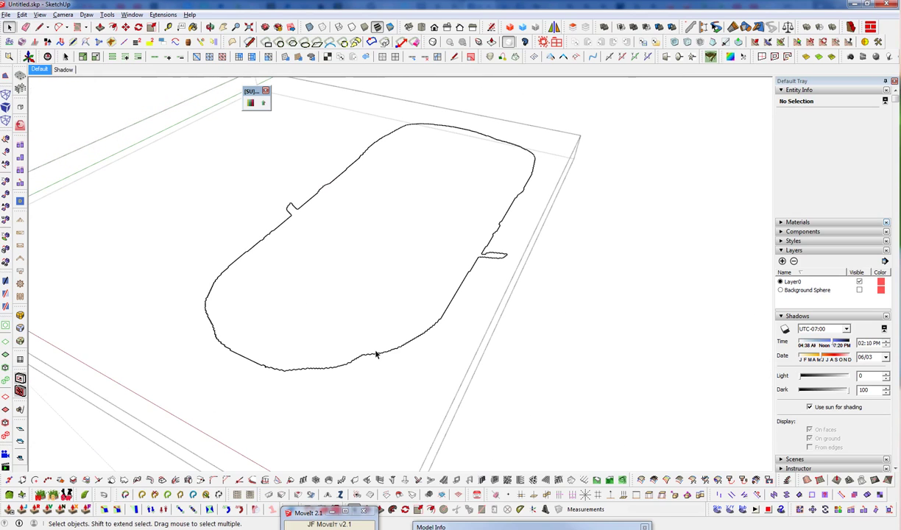
- Select the whole car outline and check it for open ends with Edge Tools
{"action": "left_click", "coordinate": [106, 14]}
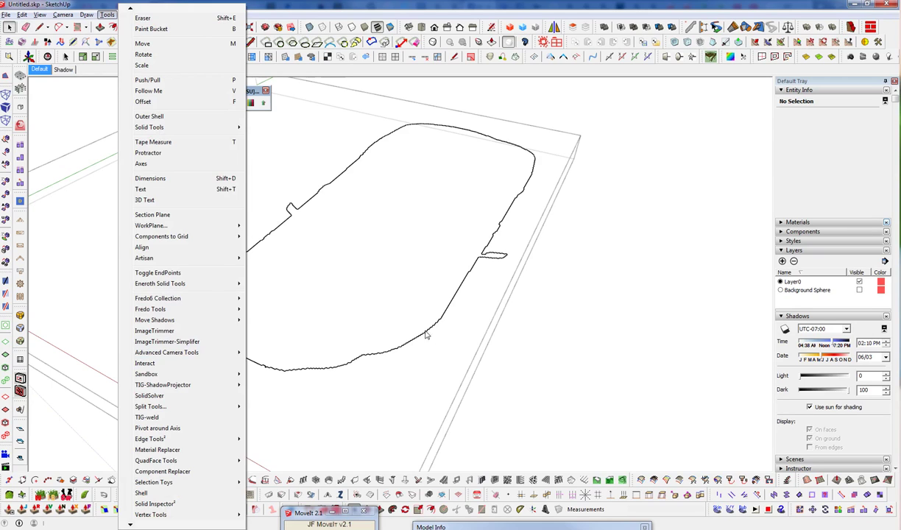
{"action": "left_click", "coordinate": [402, 350]}
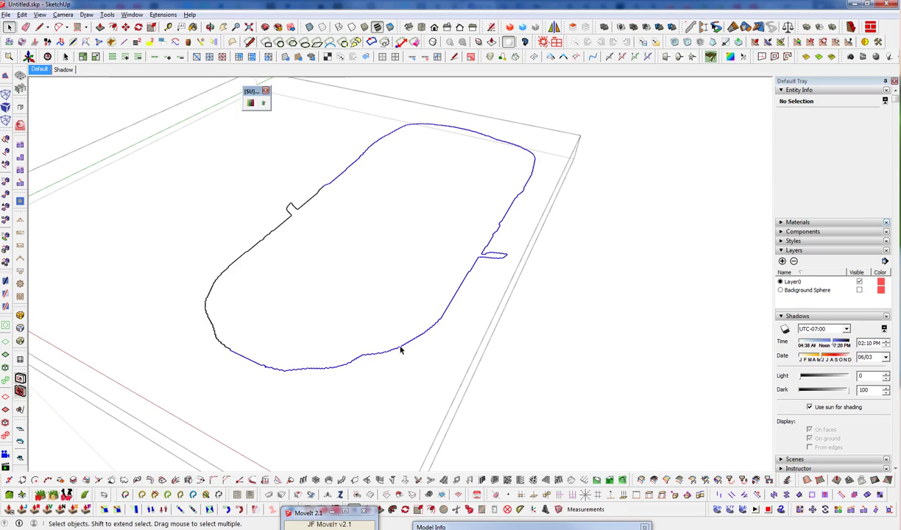
{"action": "triple_click", "coordinate": [278, 371]}
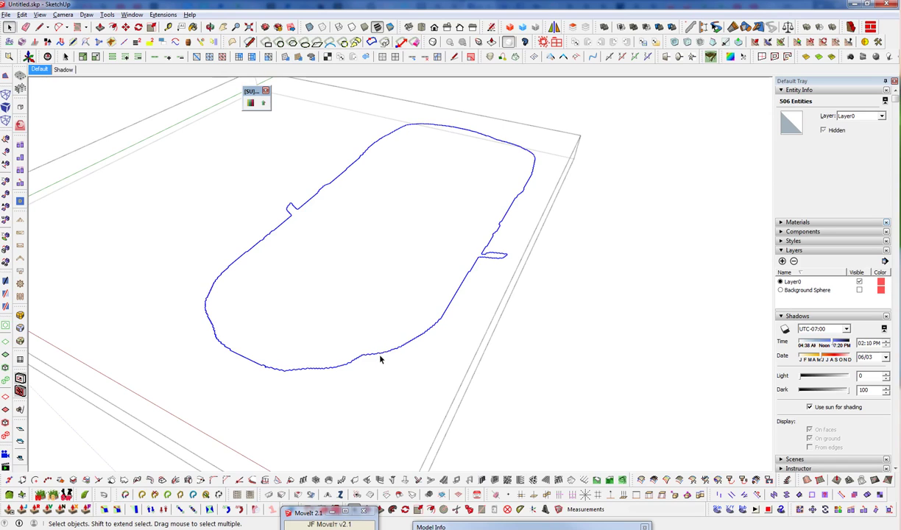
{"action": "left_click_drag", "start_coordinate": [532, 58], "coordinate": [410, 118]}
{"action": "left_click", "coordinate": [379, 103]}
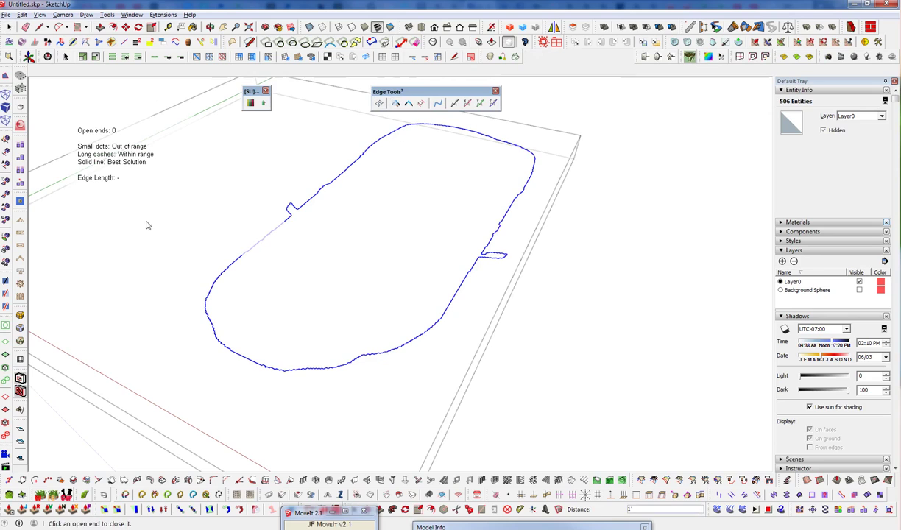
- Simplify the selected car outline with Simplify Curves, using a maximum deviation of 1
{"action": "left_click", "coordinate": [439, 103]}
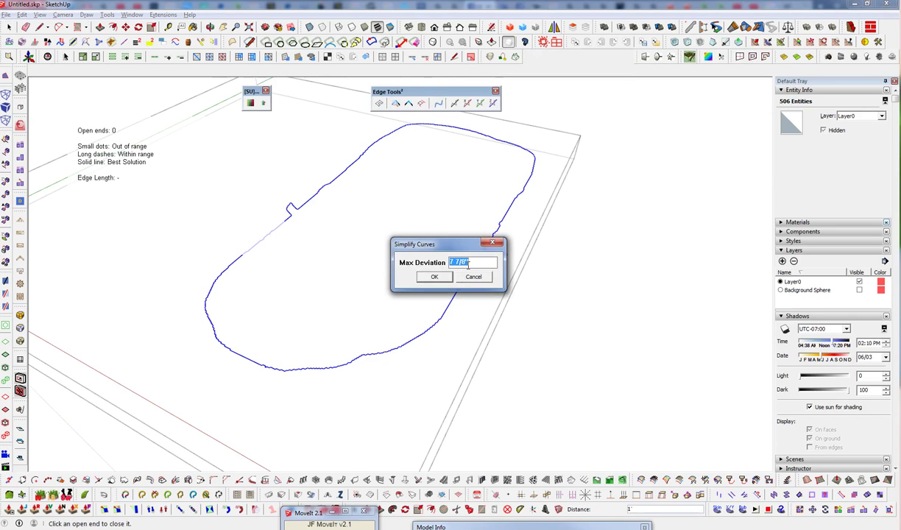
{"action": "type", "text": "1"}
{"action": "key", "text": "Return"}
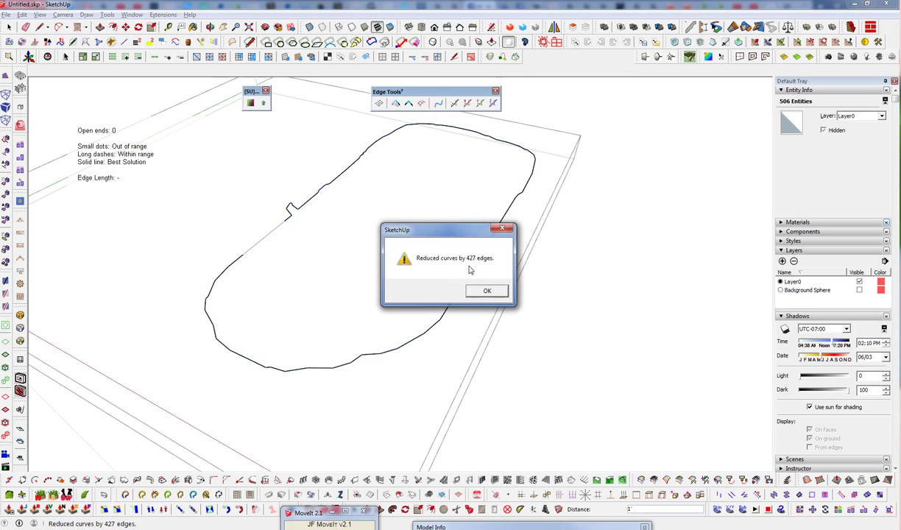
{"action": "left_click", "coordinate": [486, 290]}
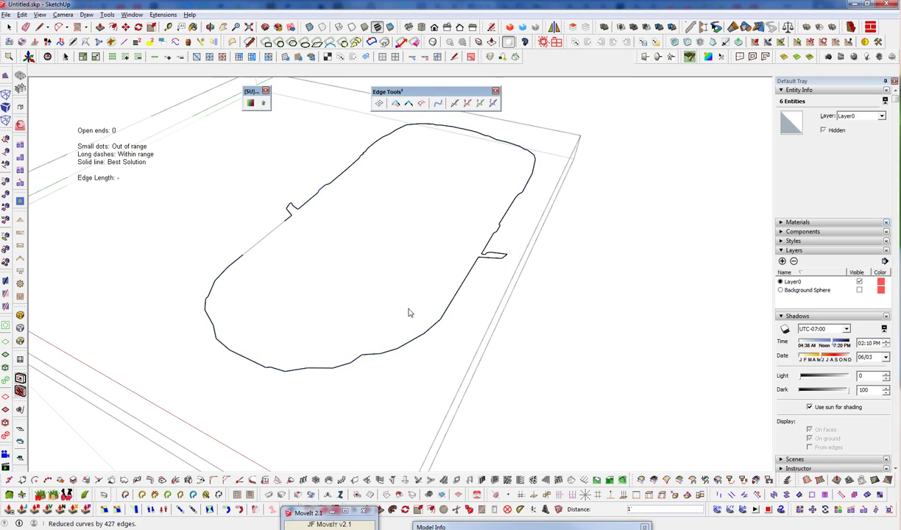
- Inspect the simplified outline up close around the car's front end and as a whole
{"action": "middle_click_drag", "start_coordinate": [409, 312], "coordinate": [348, 426]}
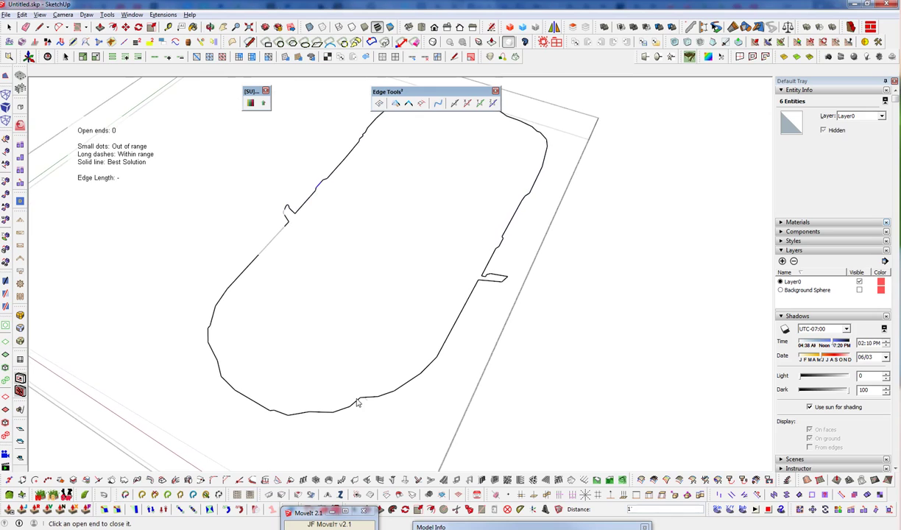
{"action": "scroll", "coordinate": [360, 407], "scroll_direction": "up", "scroll_amount": 5}
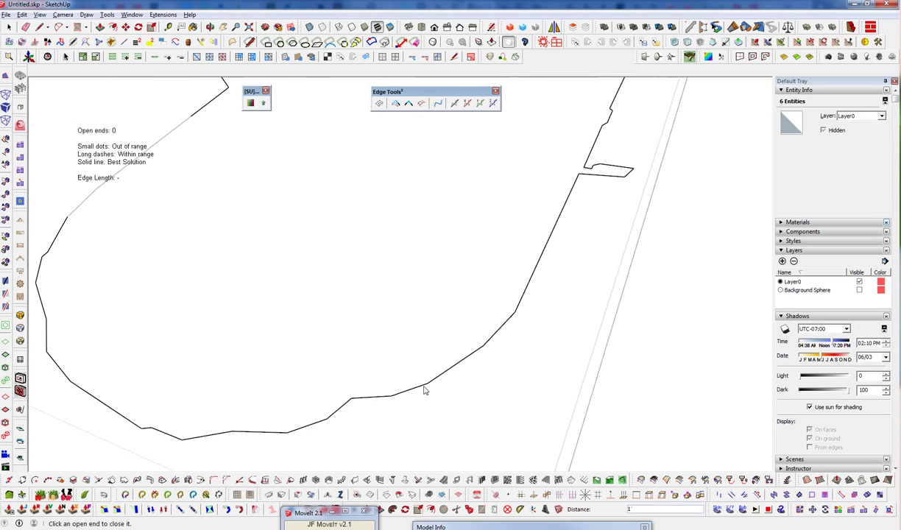
{"action": "middle_click_drag", "start_coordinate": [423, 386], "coordinate": [425, 389]}
{"action": "key", "text": "space"}
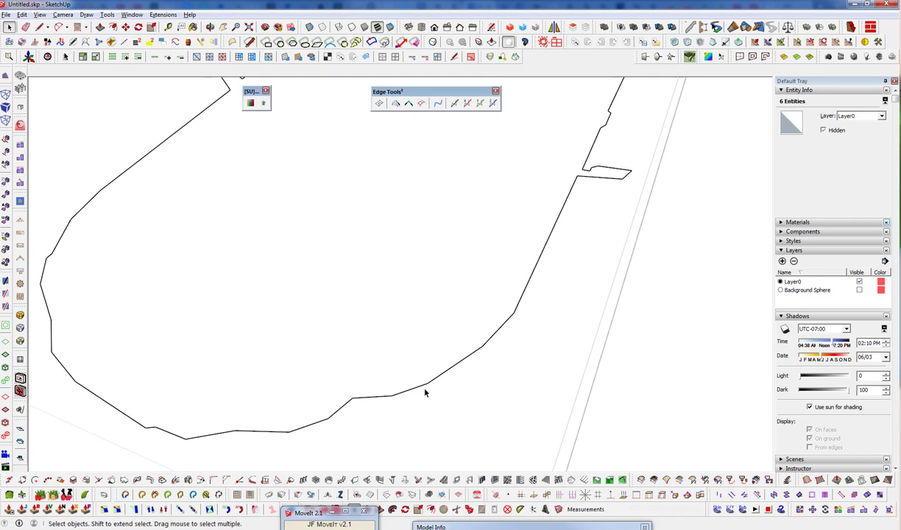
{"action": "scroll", "coordinate": [425, 393], "scroll_direction": "down", "scroll_amount": 5}
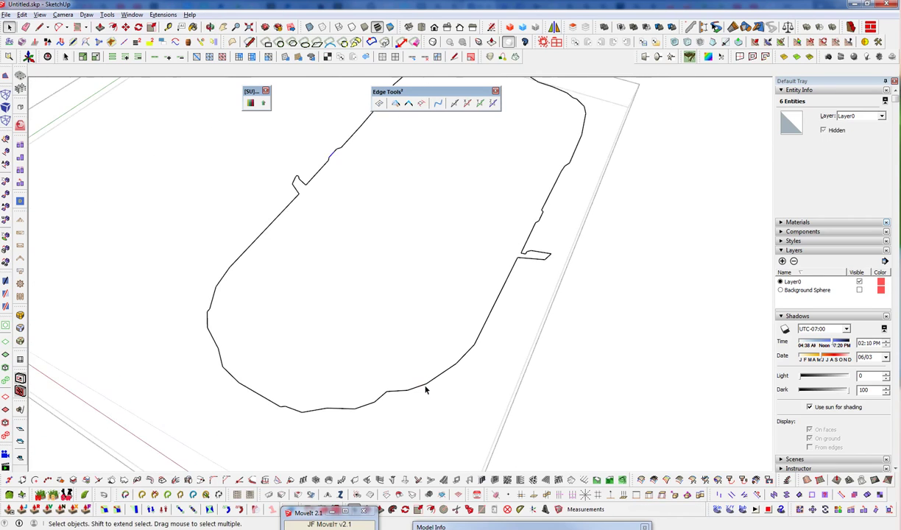
- Compare the jagged and simplified outlines by undoing and redoing, leave the simplification undone, and re-dock the Edge Tools toolbar
{"action": "scroll", "coordinate": [425, 391], "scroll_direction": "up", "scroll_amount": 2}
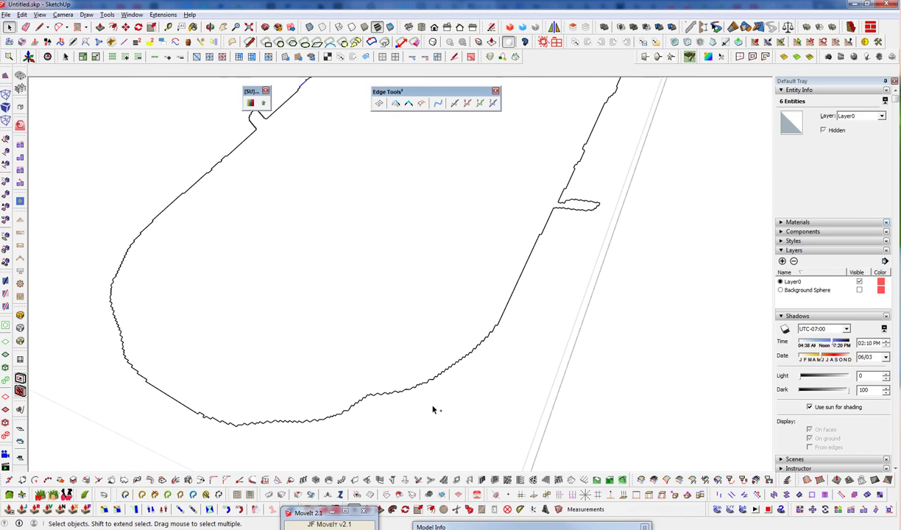
{"action": "key", "text": "ctrl+y"}
{"action": "key", "text": "ctrl+z"}
{"action": "key", "text": "ctrl+y"}
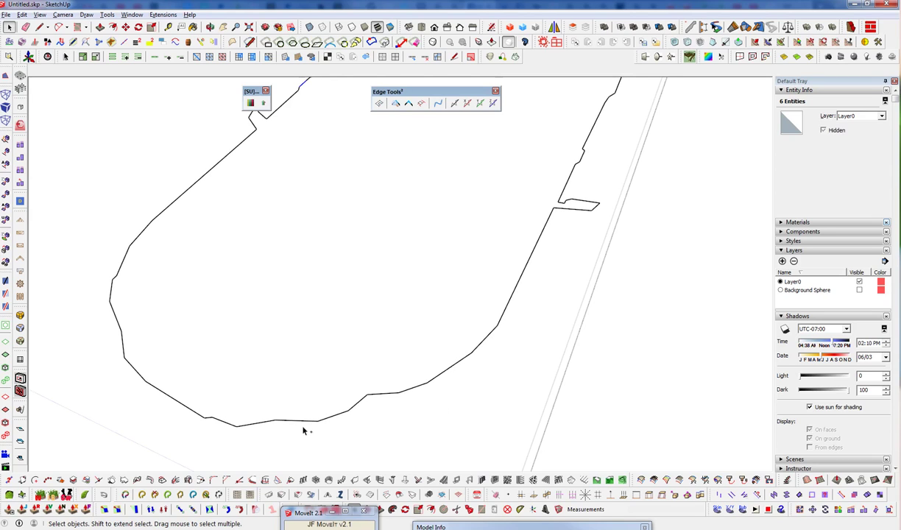
{"action": "scroll", "coordinate": [412, 331], "scroll_direction": "down", "scroll_amount": 5}
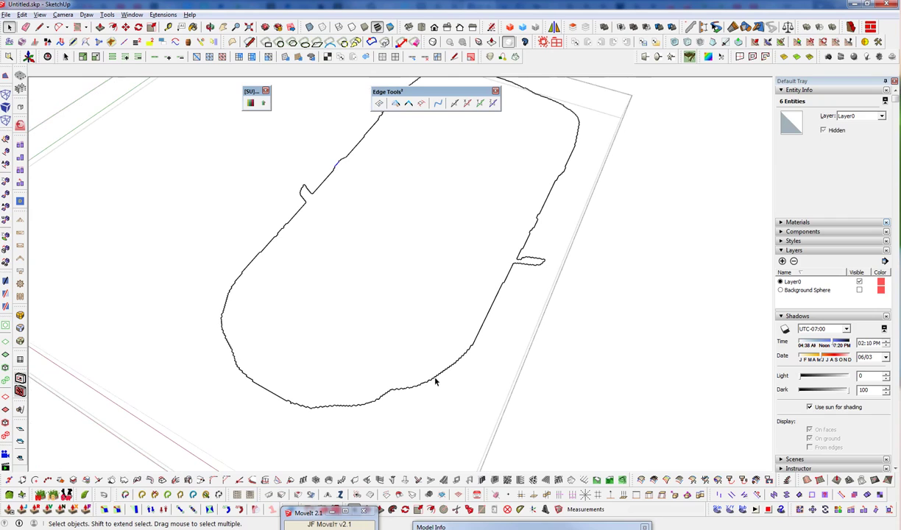
{"action": "left_click_drag", "start_coordinate": [453, 92], "coordinate": [601, 68]}
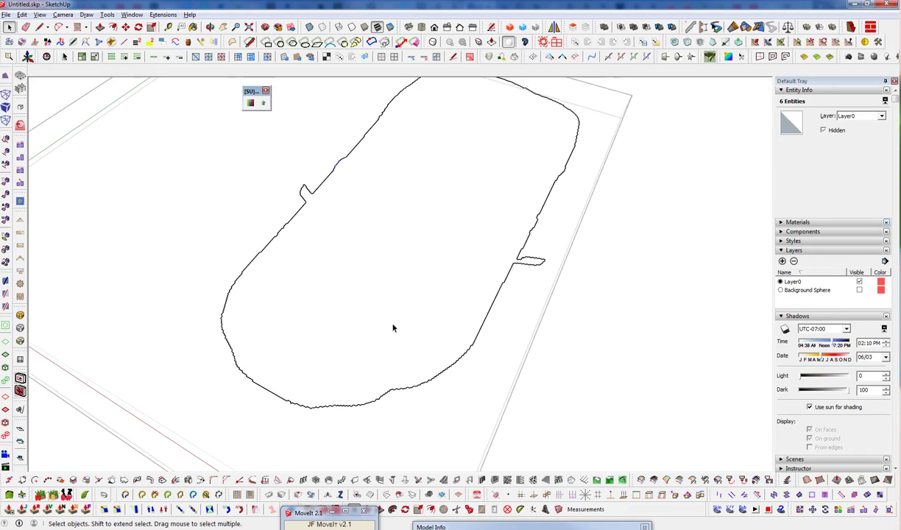
{"action": "middle_click_drag", "start_coordinate": [393, 325], "coordinate": [420, 269]}
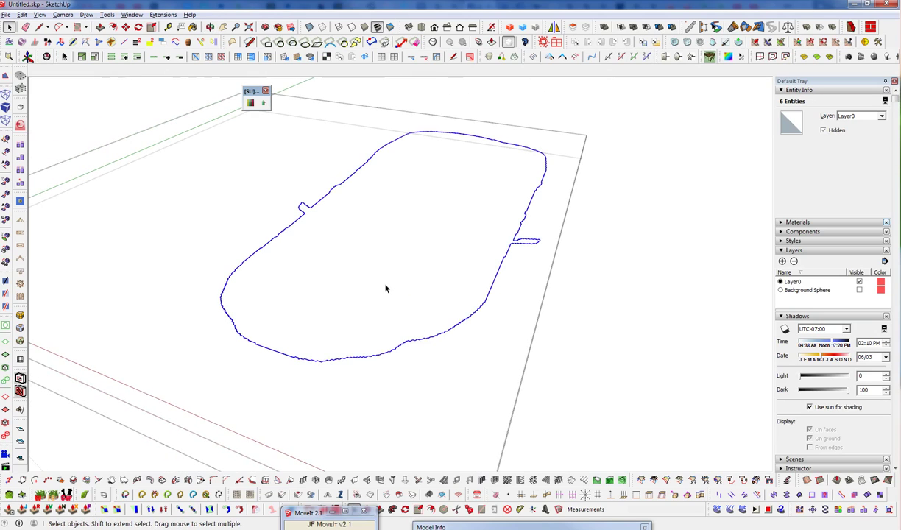
- Merge the close vertices of the whole car outline with Vertex Tools, using a merge tolerance of 2 inches
{"action": "key", "text": "v"}
{"action": "right_click", "coordinate": [356, 276]}
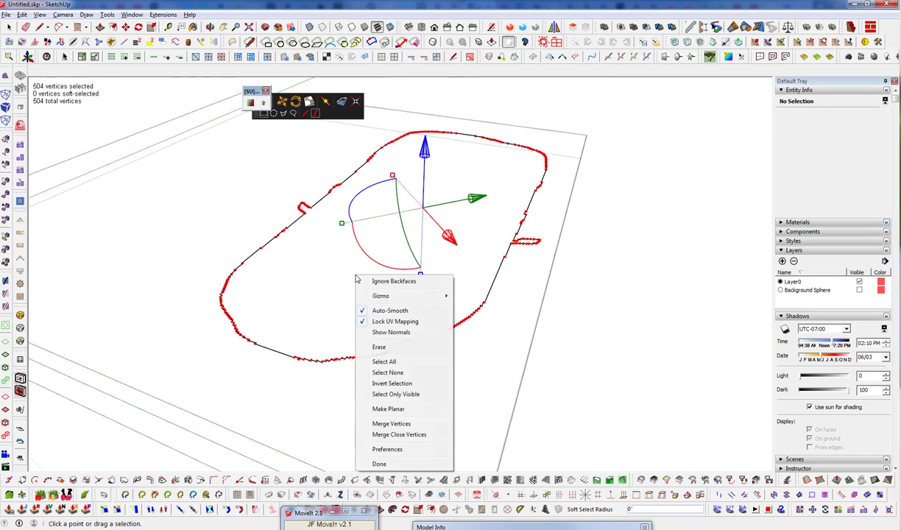
{"action": "left_click", "coordinate": [399, 434]}
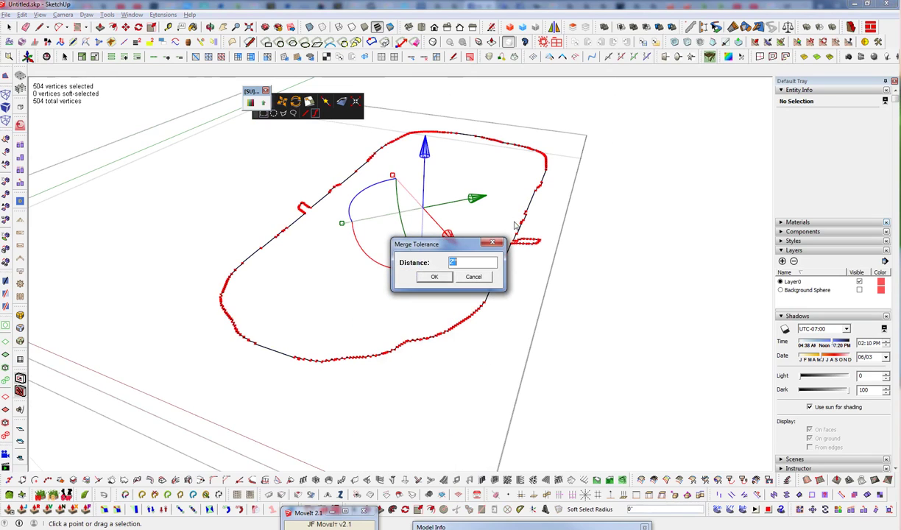
{"action": "left_click_drag", "start_coordinate": [411, 243], "coordinate": [326, 226]}
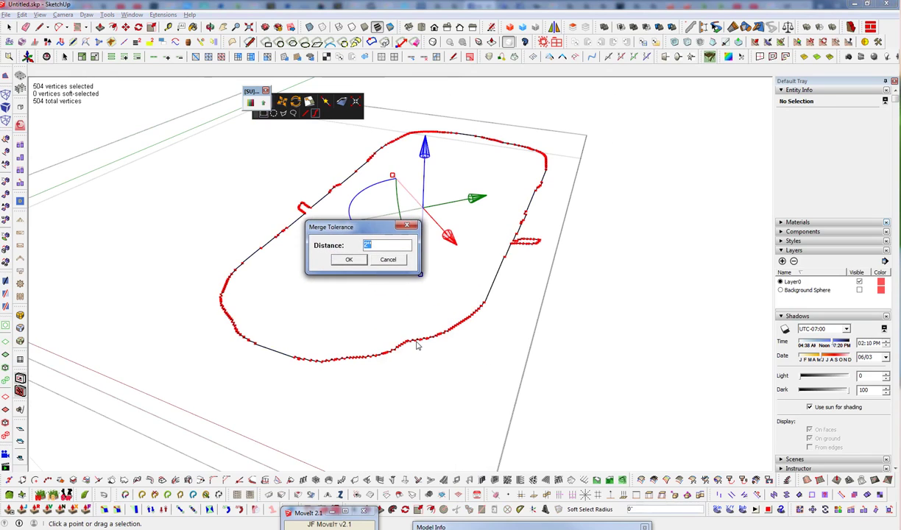
{"action": "left_click", "coordinate": [349, 260]}
{"action": "middle_click_drag", "start_coordinate": [422, 352], "coordinate": [441, 429]}
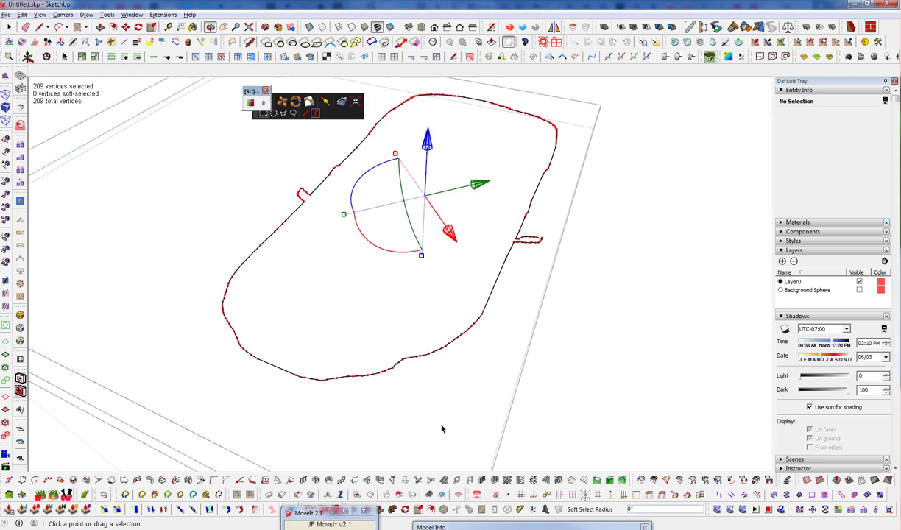
{"action": "key", "text": "space"}
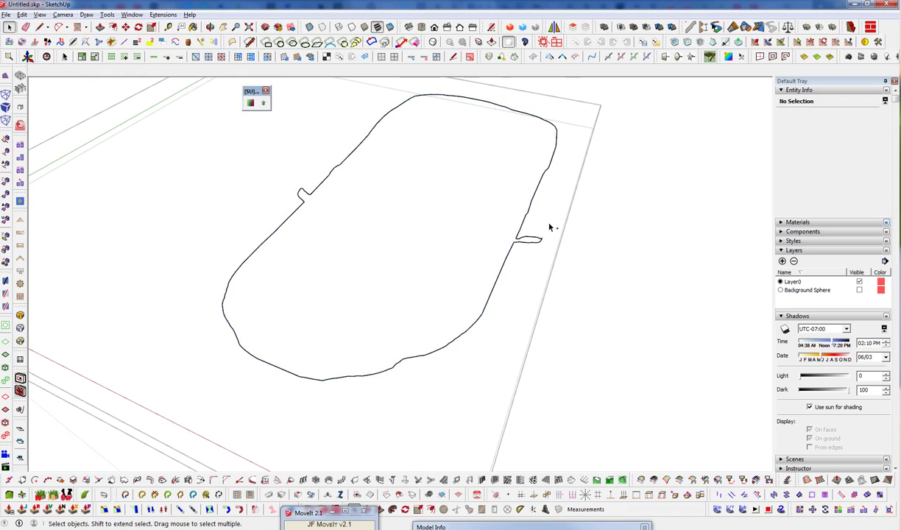
- Erase the stray edge sticking out at the tip of the side mirror outline
{"action": "key", "text": "ctrl+z"}
{"action": "scroll", "coordinate": [541, 259], "scroll_direction": "up", "scroll_amount": 3}
{"action": "key", "text": "e"}
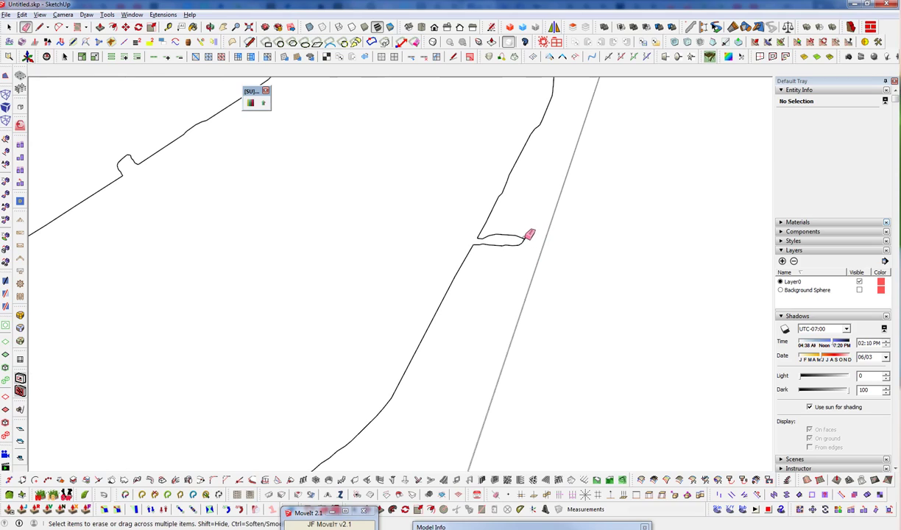
{"action": "left_click", "coordinate": [523, 238]}
{"action": "scroll", "coordinate": [523, 241], "scroll_direction": "down", "scroll_amount": 3}
{"action": "mouse_move", "coordinate": [522, 240]}
{"action": "middle_mouse_down"}
{"action": "mouse_move", "coordinate": [489, 175]}
{"action": "mouse_move", "coordinate": [627, 155]}
{"action": "mouse_move", "coordinate": [383, 177]}
{"action": "mouse_move", "coordinate": [482, 263]}
{"action": "middle_mouse_up"}
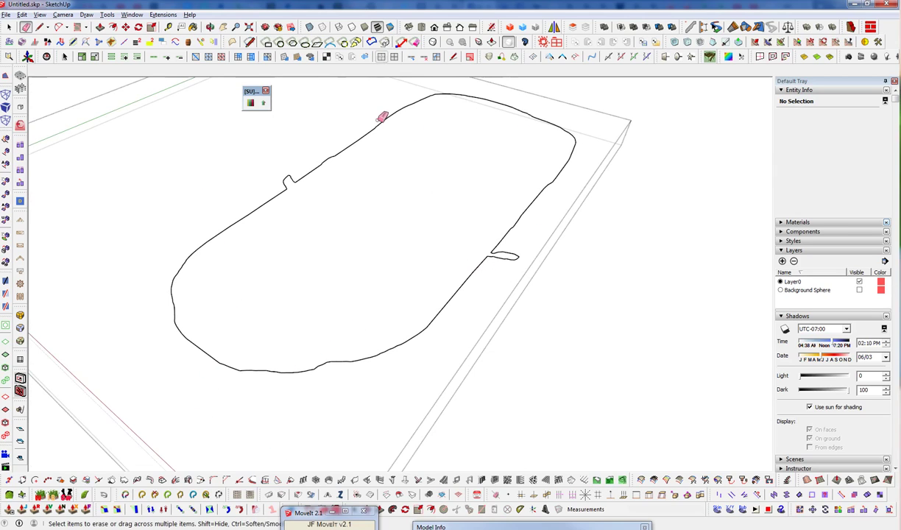
- Create a face from the whole car outline, reverse the face, and leave the shadow component
{"action": "key", "text": "o"}
{"action": "mouse_move", "coordinate": [364, 372]}
{"action": "middle_mouse_down"}
{"action": "mouse_move", "coordinate": [371, 382]}
{"action": "mouse_move", "coordinate": [405, 347]}
{"action": "middle_mouse_up"}
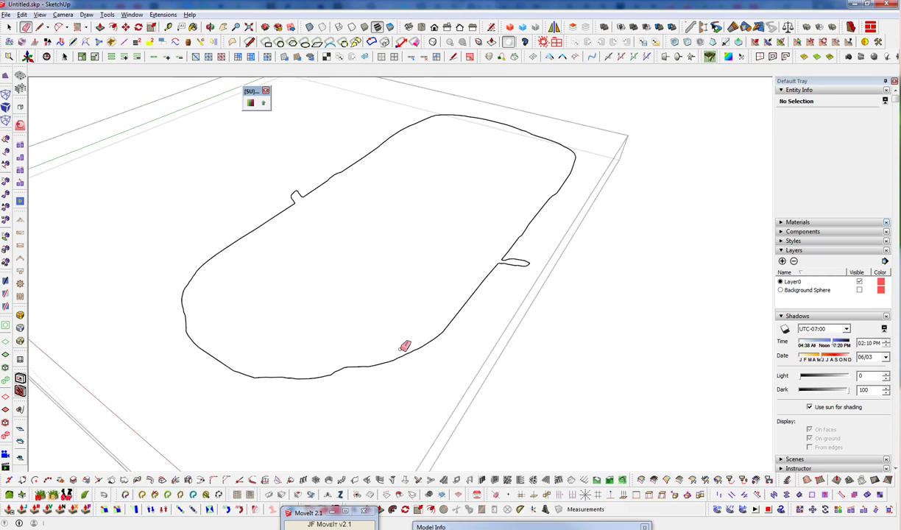
{"action": "key", "text": "space"}
{"action": "key", "text": "ctrl+a"}
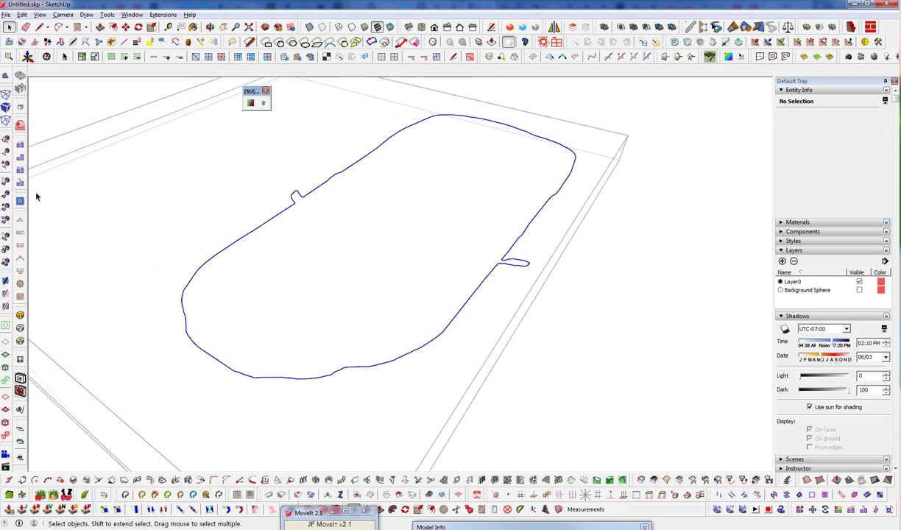
{"action": "left_click", "coordinate": [20, 200]}
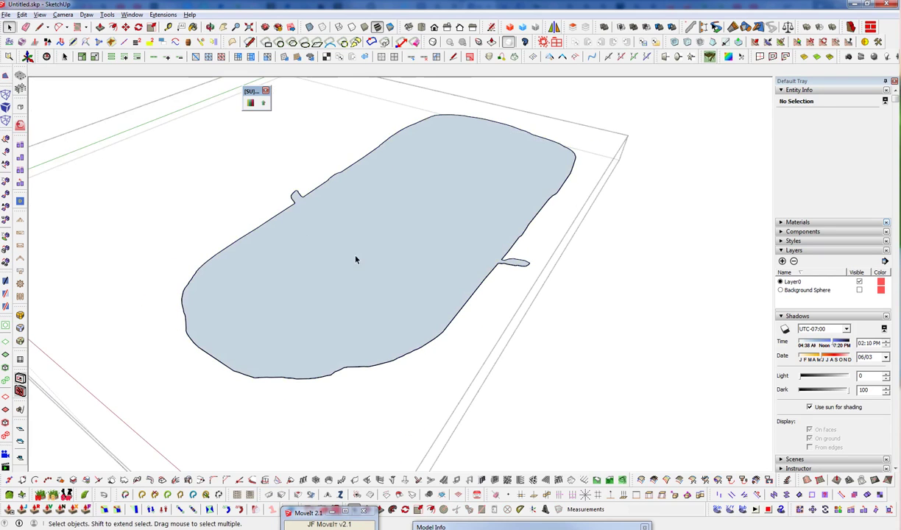
{"action": "left_click", "coordinate": [358, 259]}
{"action": "key", "text": "shift+r"}
{"action": "scroll", "coordinate": [386, 236], "scroll_direction": "down", "scroll_amount": 1}
{"action": "key", "text": "Escape"}
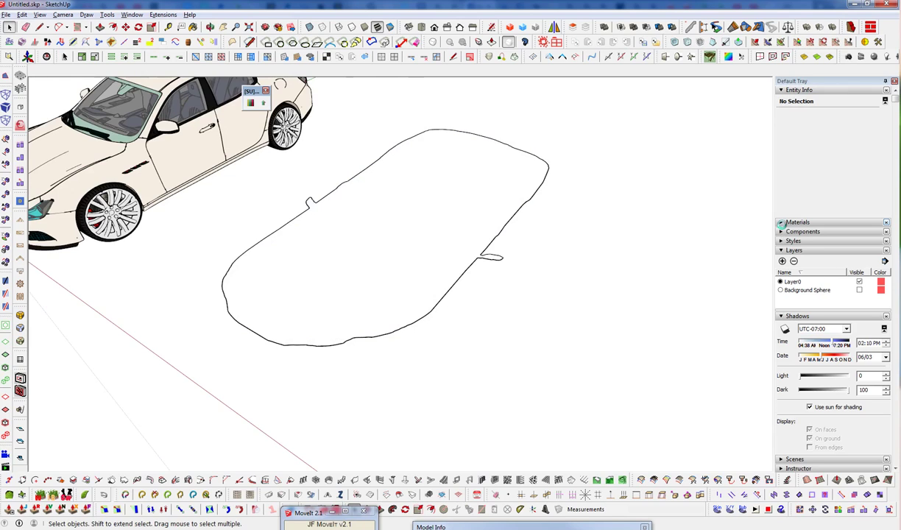
- Paint the face inside the shadow component with the dark grey Color M07 from the Colors library
{"action": "left_click", "coordinate": [782, 222]}
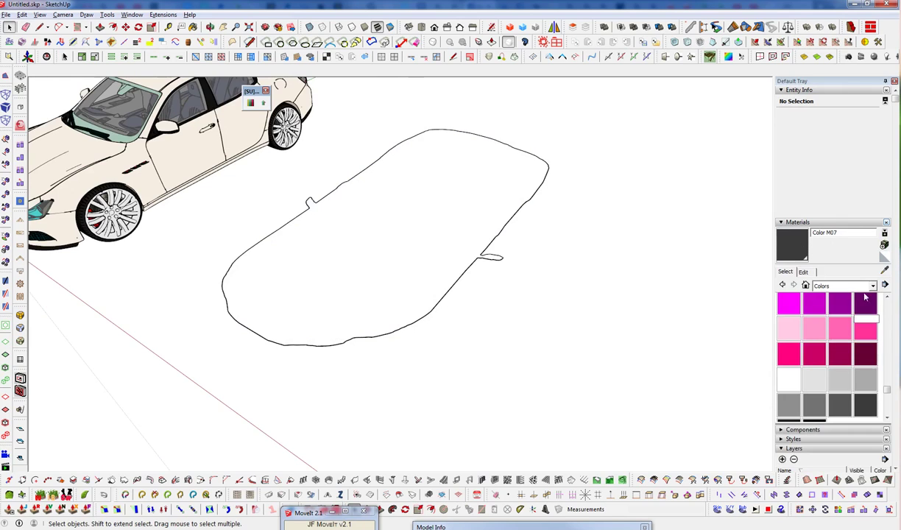
{"action": "left_click", "coordinate": [888, 398]}
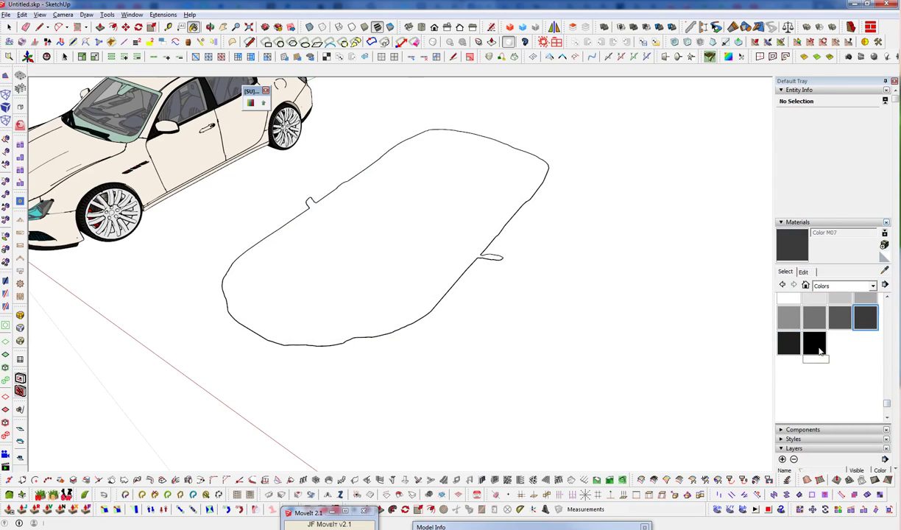
{"action": "key", "text": "b"}
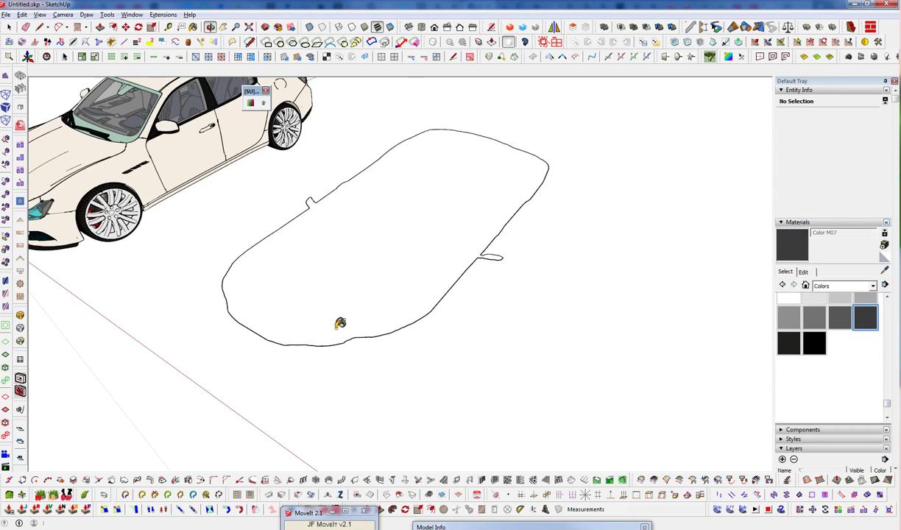
{"action": "key", "text": "space"}
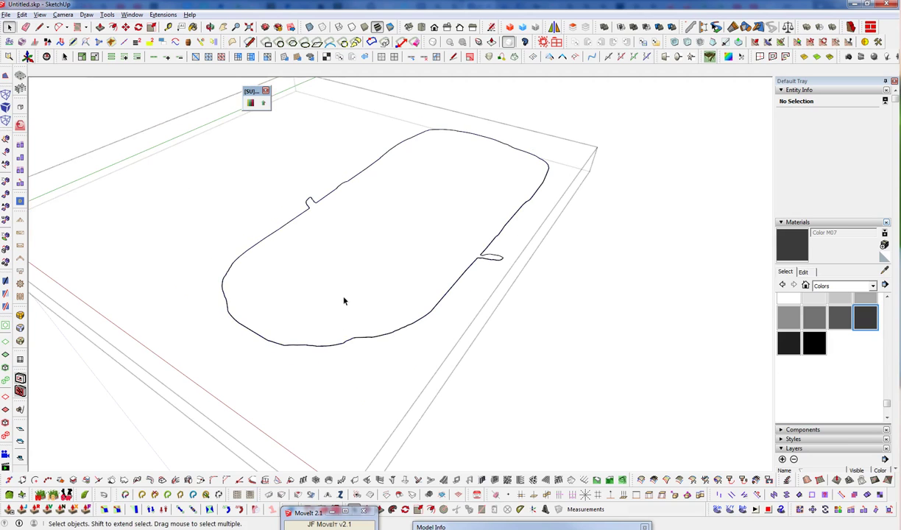
{"action": "left_click", "coordinate": [344, 302]}
{"action": "key", "text": "b"}
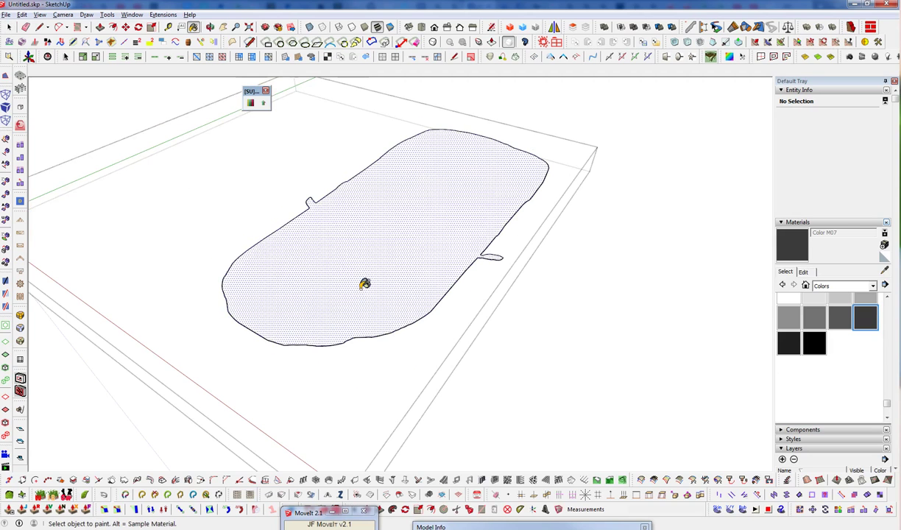
{"action": "left_click", "coordinate": [368, 284]}
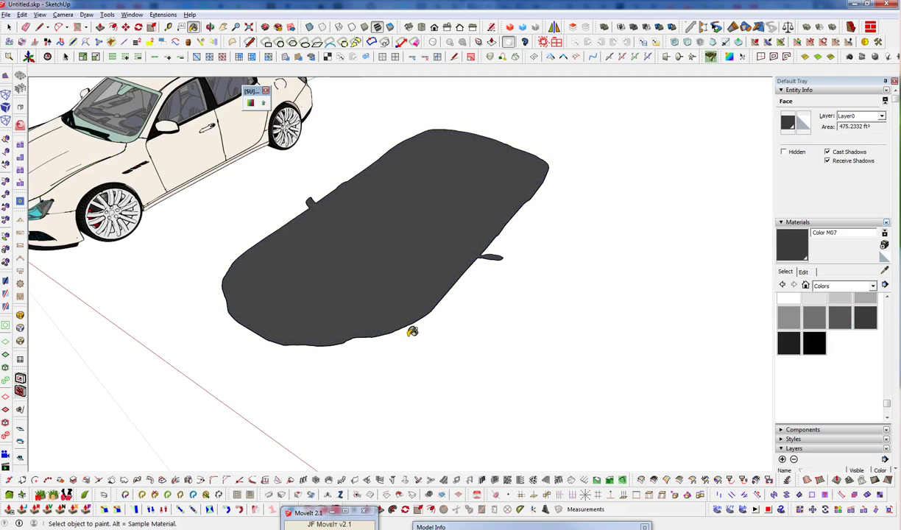
- Move the shadow component underneath the car in the standard top view
{"action": "mouse_move", "coordinate": [412, 332]}
{"action": "middle_mouse_down"}
{"action": "mouse_move", "coordinate": [489, 237]}
{"action": "mouse_move", "coordinate": [426, 235]}
{"action": "mouse_move", "coordinate": [538, 353]}
{"action": "mouse_move", "coordinate": [342, 24]}
{"action": "middle_mouse_up"}
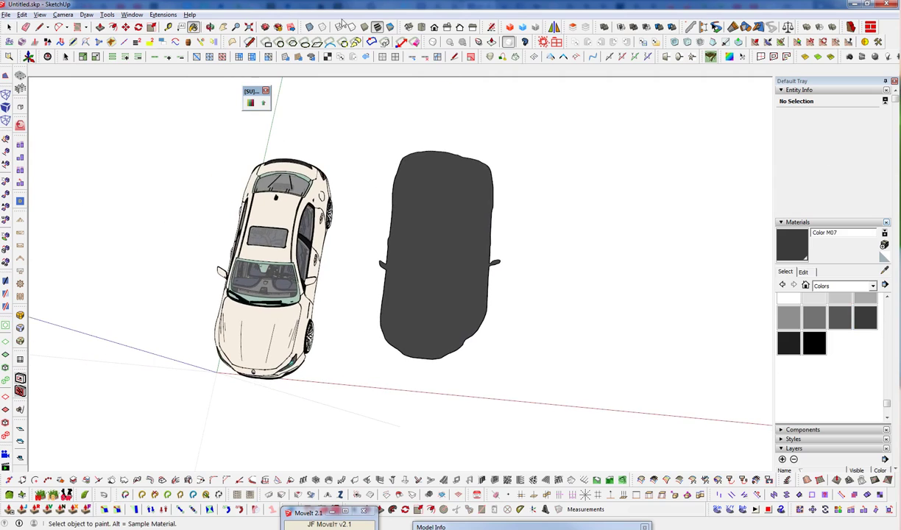
{"action": "left_click", "coordinate": [409, 31]}
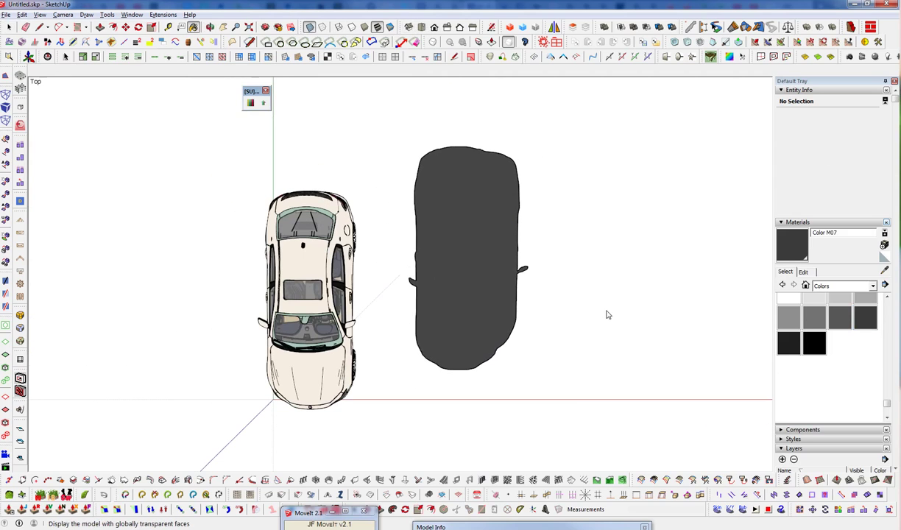
{"action": "key", "text": "m"}
{"action": "key", "text": "space"}
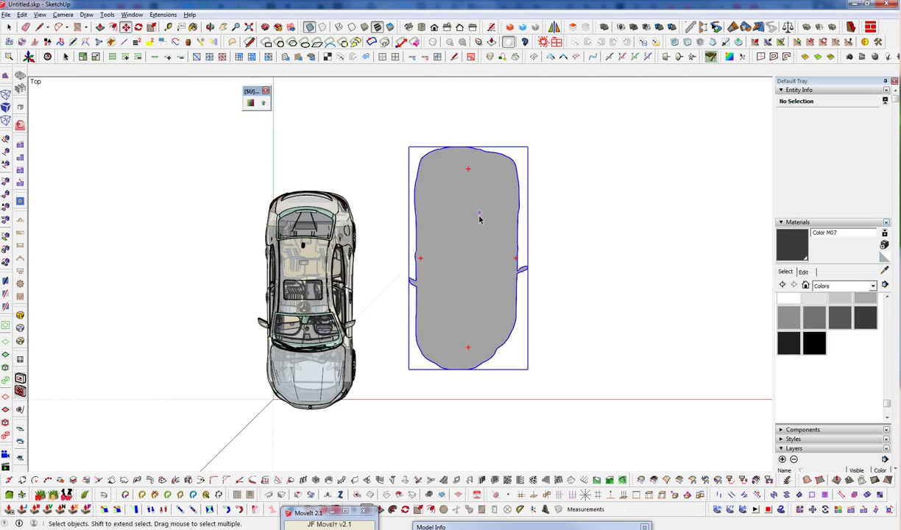
{"action": "left_click", "coordinate": [481, 219]}
{"action": "key", "text": "m"}
{"action": "left_click", "coordinate": [584, 214]}
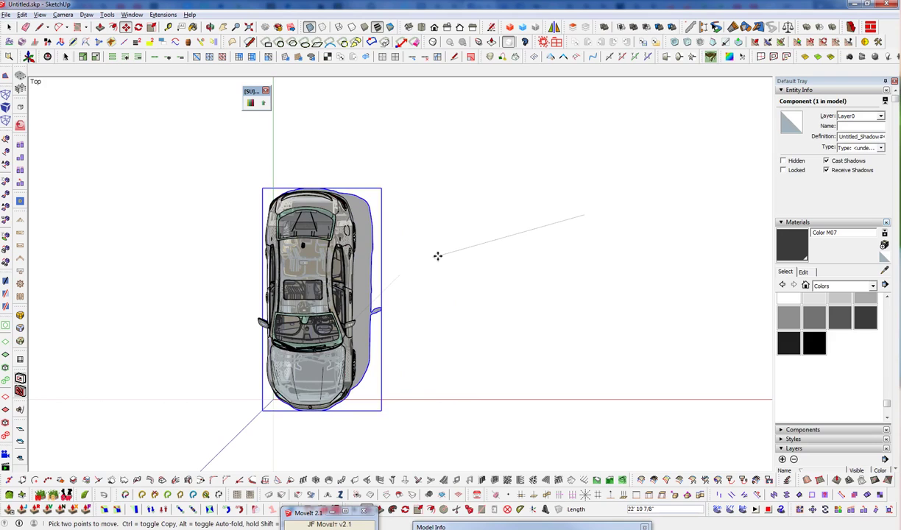
{"action": "left_click", "coordinate": [437, 255]}
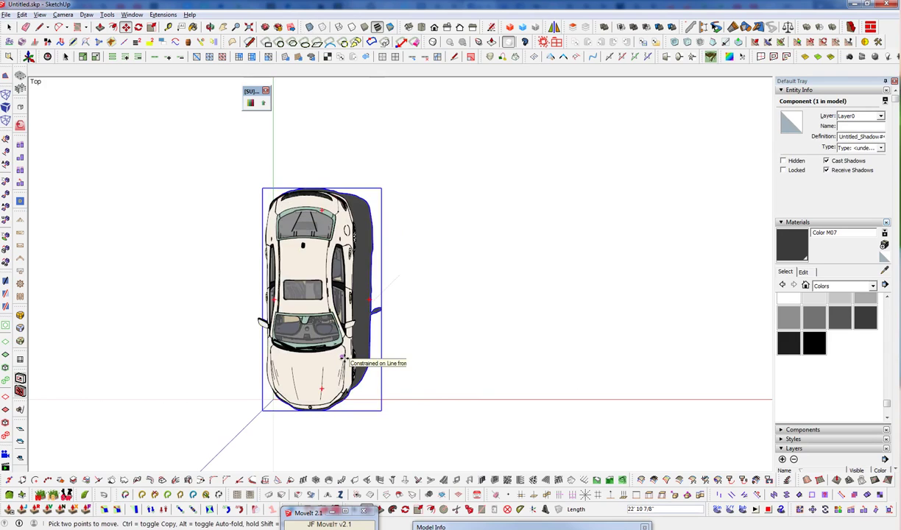
- Hide all outline edges inside the shadow component, leaving its face shown, and leave the component
{"action": "key", "text": "space"}
{"action": "double_click", "coordinate": [365, 318]}
{"action": "key", "text": "ctrl+a"}
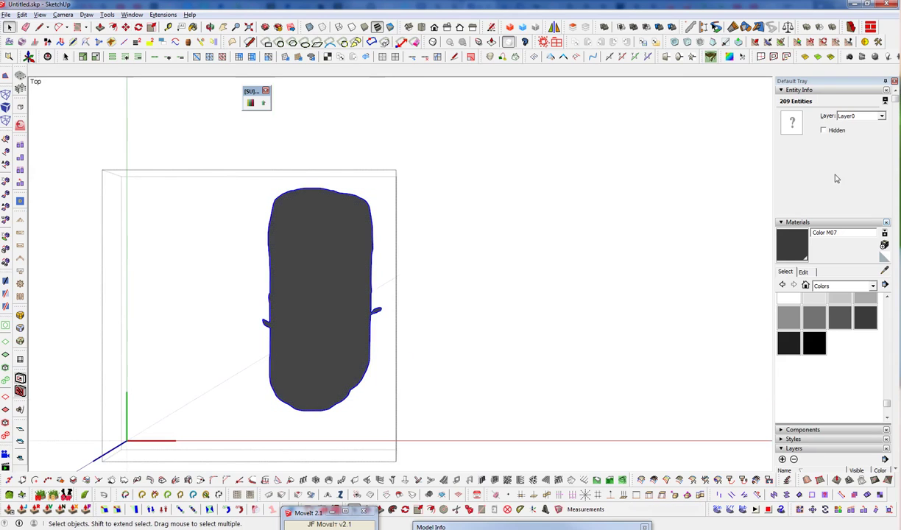
{"action": "left_click", "coordinate": [493, 402]}
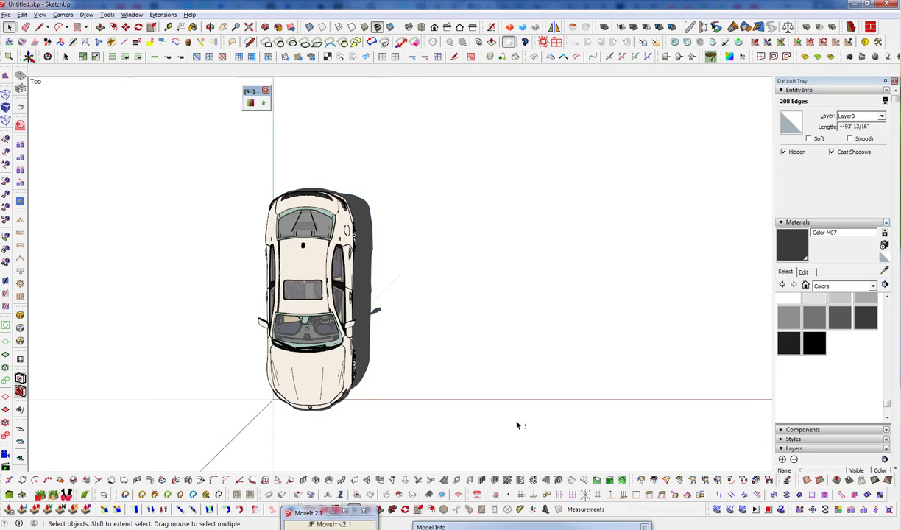
- Scale the shadow component down slightly from its corner near the origin at the car's front
{"action": "middle_click_drag", "start_coordinate": [493, 402], "coordinate": [328, 282]}
{"action": "scroll", "coordinate": [328, 281], "scroll_direction": "up", "scroll_amount": 5}
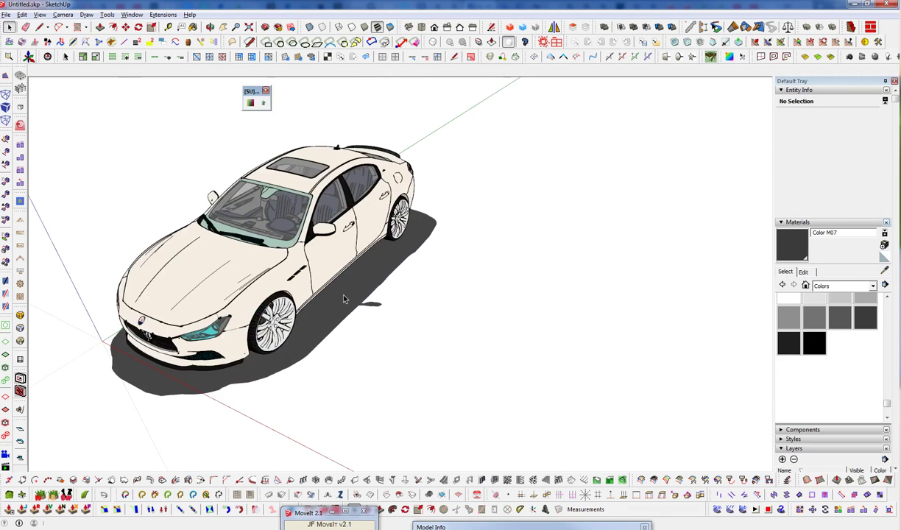
{"action": "left_click", "coordinate": [414, 249]}
{"action": "scroll", "coordinate": [475, 278], "scroll_direction": "down", "scroll_amount": 4}
{"action": "key", "text": "s"}
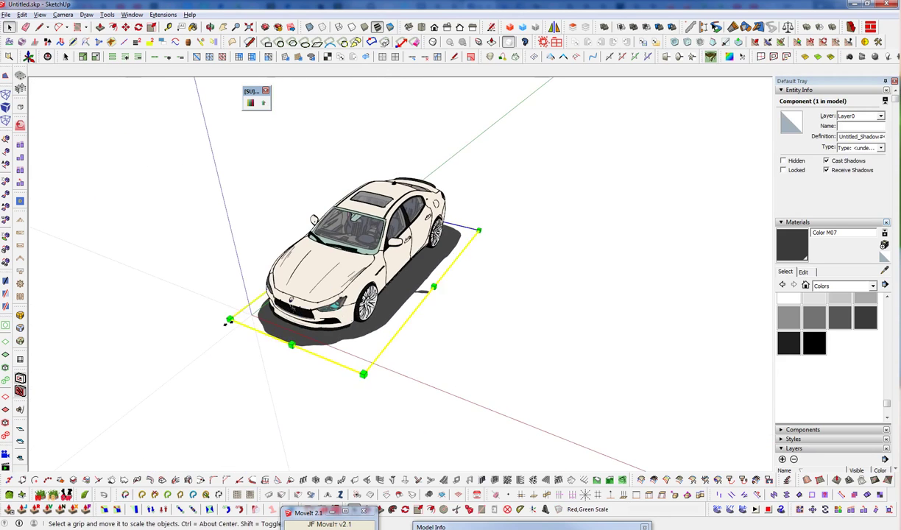
{"action": "left_click_drag", "start_coordinate": [231, 318], "coordinate": [245, 314]}
{"action": "key", "text": "space"}
- Try to sample the dark grey shadow material from outside the shadow component
{"action": "scroll", "coordinate": [355, 316], "scroll_direction": "up", "scroll_amount": 2}
{"action": "scroll", "coordinate": [356, 315], "scroll_direction": "up", "scroll_amount": 2}
{"action": "mouse_move", "coordinate": [358, 291]}
{"action": "middle_mouse_down"}
{"action": "mouse_move", "coordinate": [362, 264]}
{"action": "mouse_move", "coordinate": [314, 207]}
{"action": "mouse_move", "coordinate": [257, 204]}
{"action": "mouse_move", "coordinate": [367, 297]}
{"action": "mouse_move", "coordinate": [368, 324]}
{"action": "middle_mouse_up"}
{"action": "key", "text": "b"}
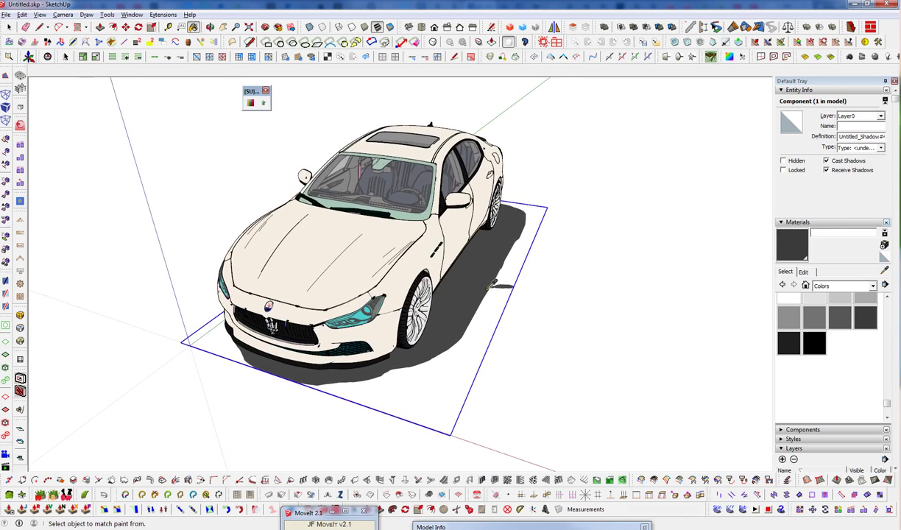
{"action": "middle_click", "coordinate": [473, 282]}
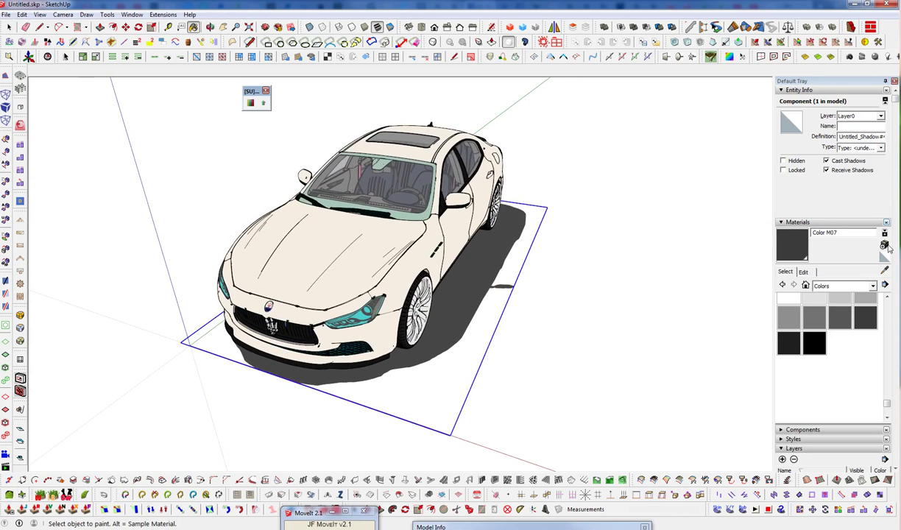
{"action": "left_click", "coordinate": [886, 271]}
{"action": "key", "text": "space"}
{"action": "key", "text": "b"}
{"action": "left_click", "coordinate": [885, 270]}
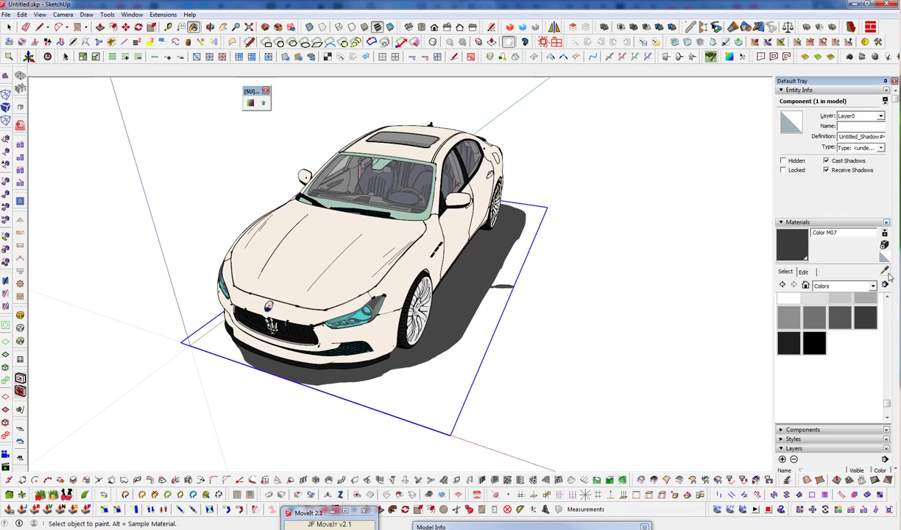
{"action": "key", "text": "alt"}
{"action": "left_click", "coordinate": [471, 282]}
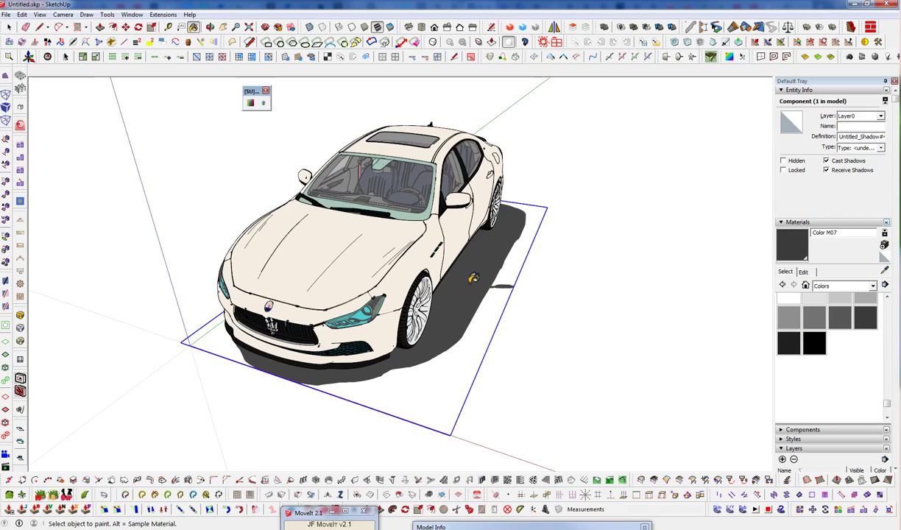
- Inside the shadow component, sample the Color M07 material and set its opacity to 50
{"action": "key", "text": "space"}
{"action": "triple_click", "coordinate": [470, 285]}
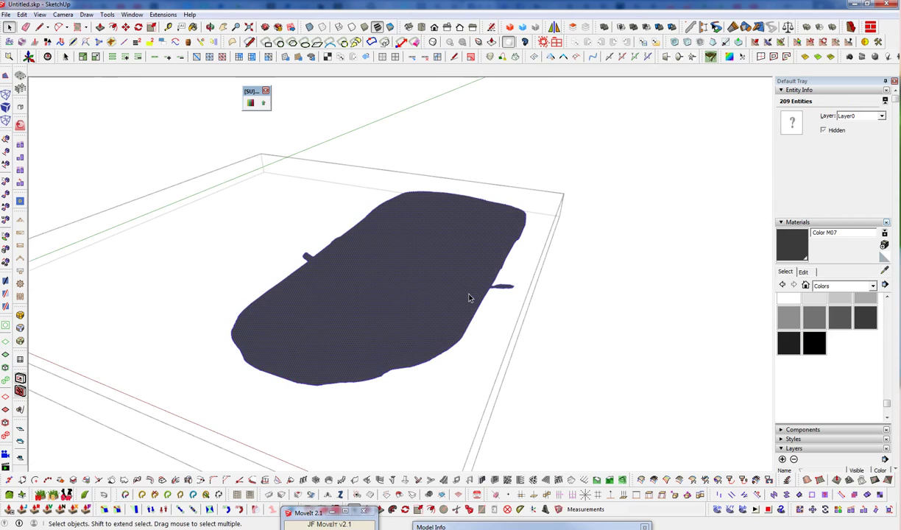
{"action": "key", "text": "b"}
{"action": "key", "text": "alt"}
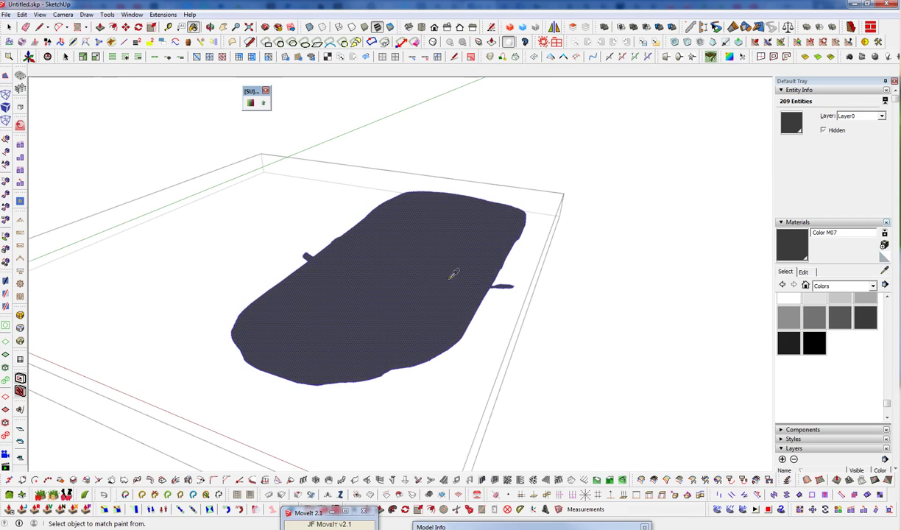
{"action": "left_click", "coordinate": [803, 273]}
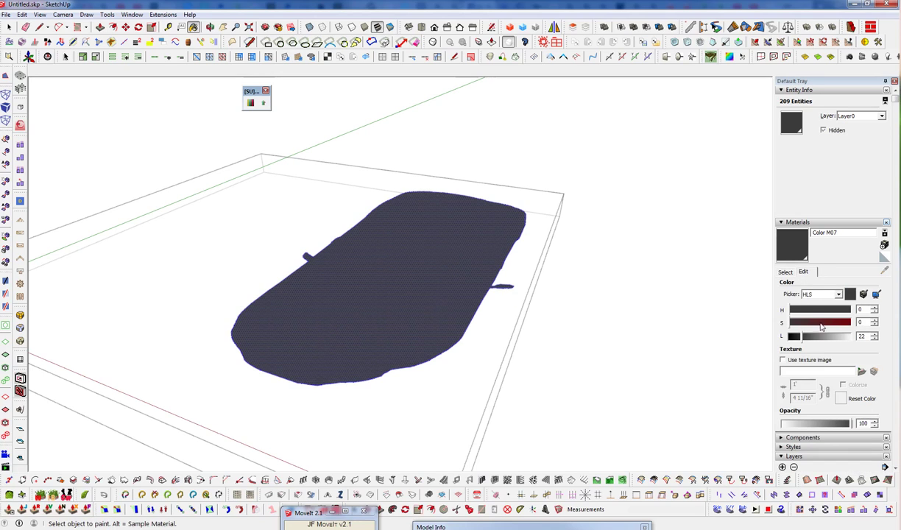
{"action": "left_click_drag", "start_coordinate": [847, 424], "coordinate": [817, 433]}
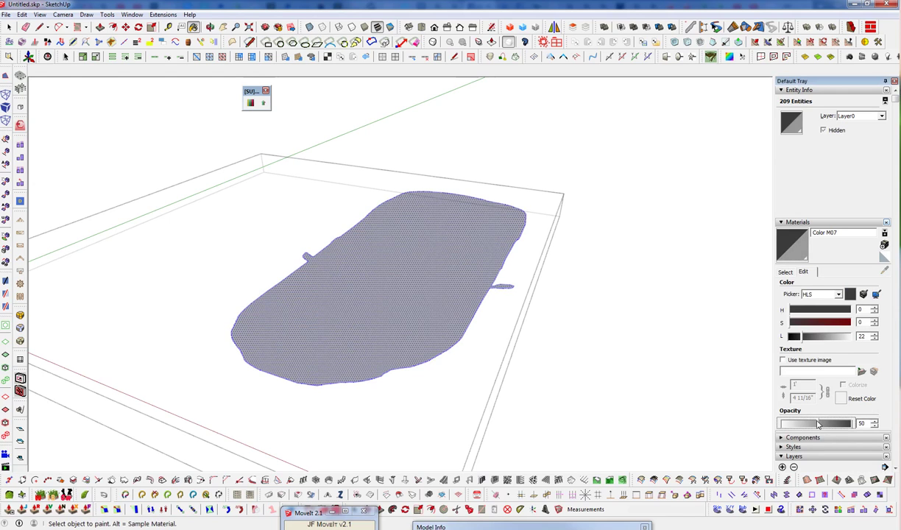
{"action": "key", "text": "space"}
{"action": "left_click", "coordinate": [613, 398]}
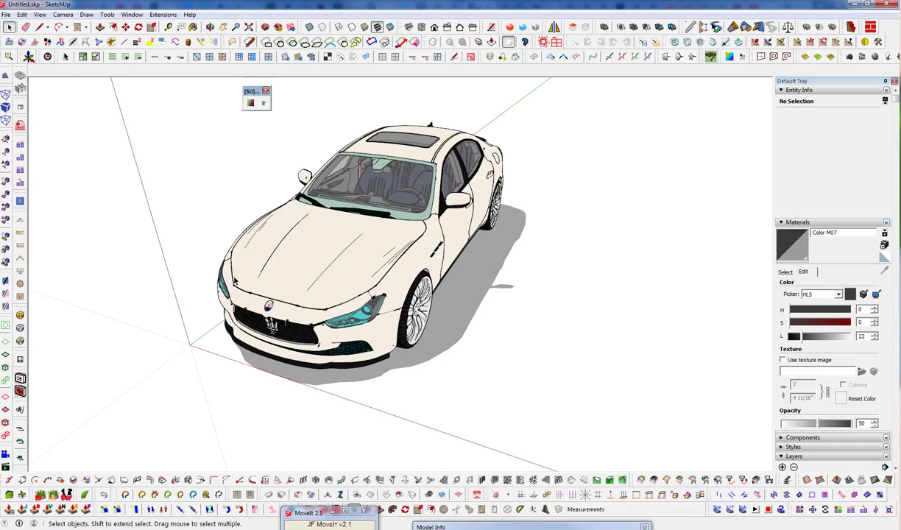
- Inspect the car and its semi-transparent ground shadow from several angles and distances
{"action": "mouse_move", "coordinate": [339, 284]}
{"action": "middle_mouse_down"}
{"action": "mouse_move", "coordinate": [291, 265]}
{"action": "mouse_move", "coordinate": [245, 187]}
{"action": "mouse_move", "coordinate": [407, 58]}
{"action": "mouse_move", "coordinate": [614, 180]}
{"action": "mouse_move", "coordinate": [362, 272]}
{"action": "middle_mouse_up"}
{"action": "scroll", "coordinate": [357, 274], "scroll_direction": "down", "scroll_amount": 4}
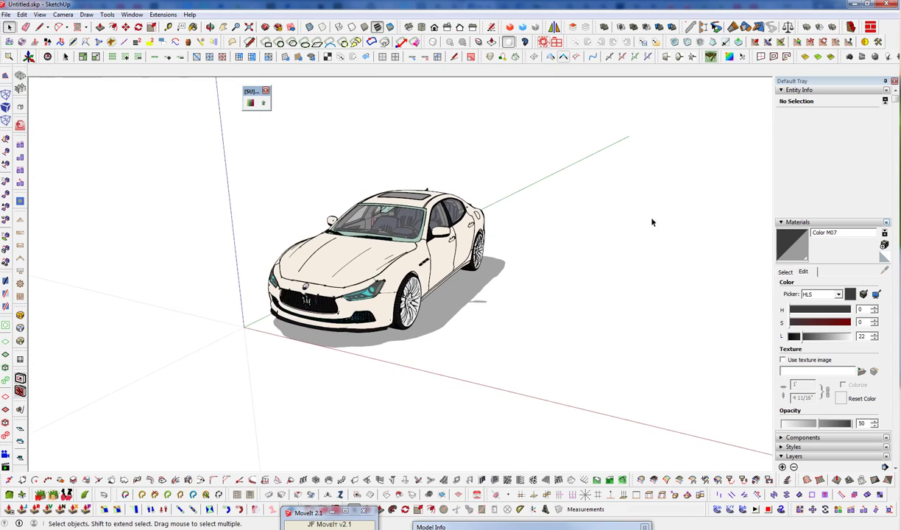
{"action": "middle_click_drag", "start_coordinate": [471, 291], "coordinate": [366, 298]}
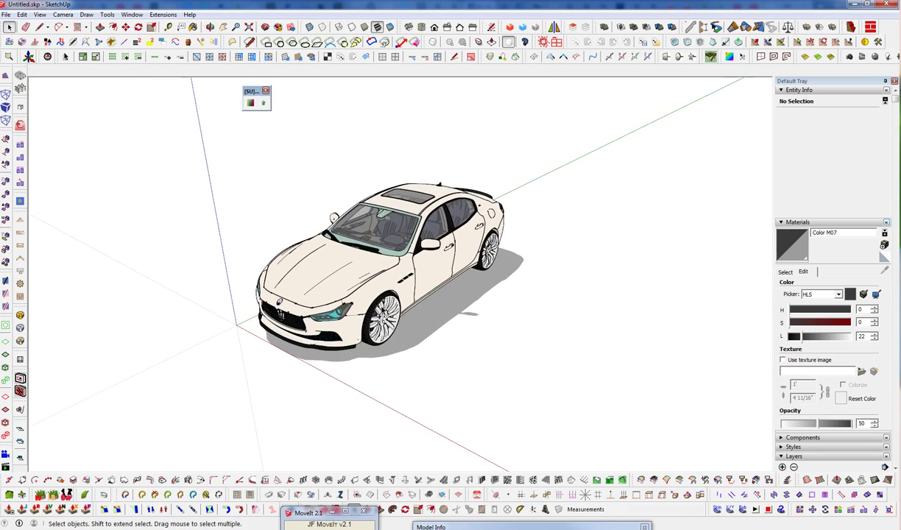
{"action": "scroll", "coordinate": [365, 298], "scroll_direction": "up", "scroll_amount": 3}
{"action": "scroll", "coordinate": [366, 299], "scroll_direction": "down", "scroll_amount": 1}
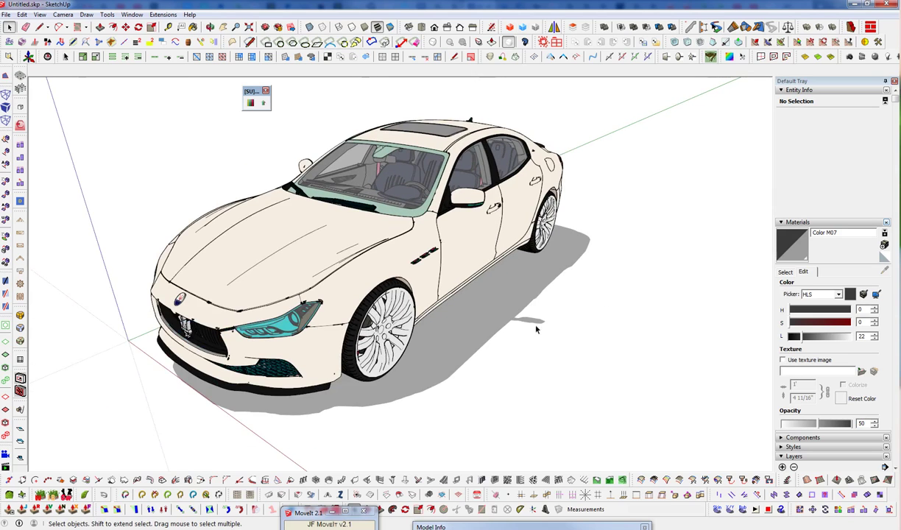
{"action": "scroll", "coordinate": [477, 289], "scroll_direction": "down", "scroll_amount": 6}
{"action": "middle_click", "coordinate": [442, 295]}
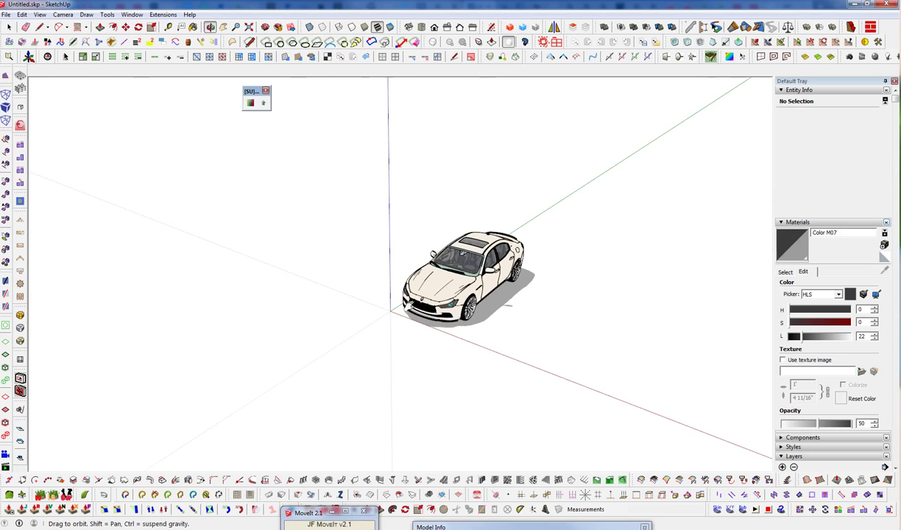
{"action": "middle_click_drag", "start_coordinate": [407, 304], "coordinate": [394, 285], "text": "shift"}
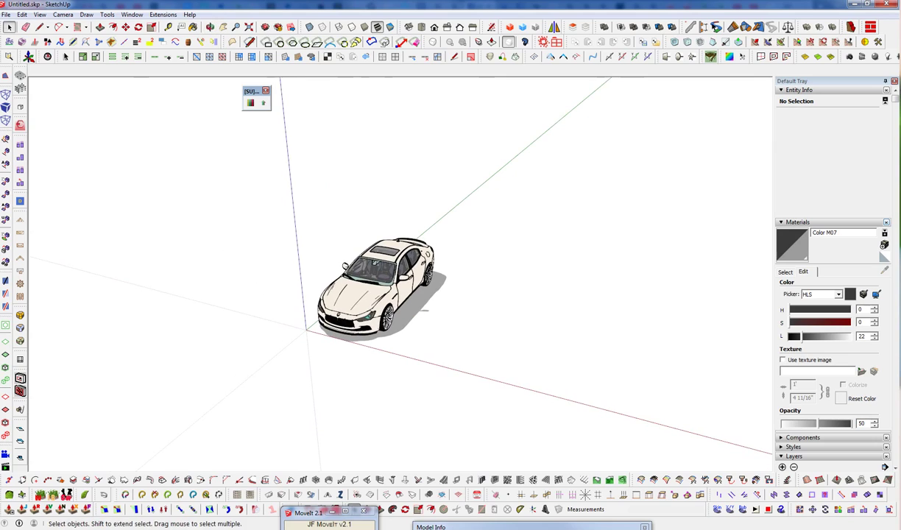
{"action": "middle_click", "coordinate": [359, 303]}
- Create a sphere with a 150' radius and 8 segments per 90 degrees, placed at the origin
{"action": "left_click", "coordinate": [87, 15]}
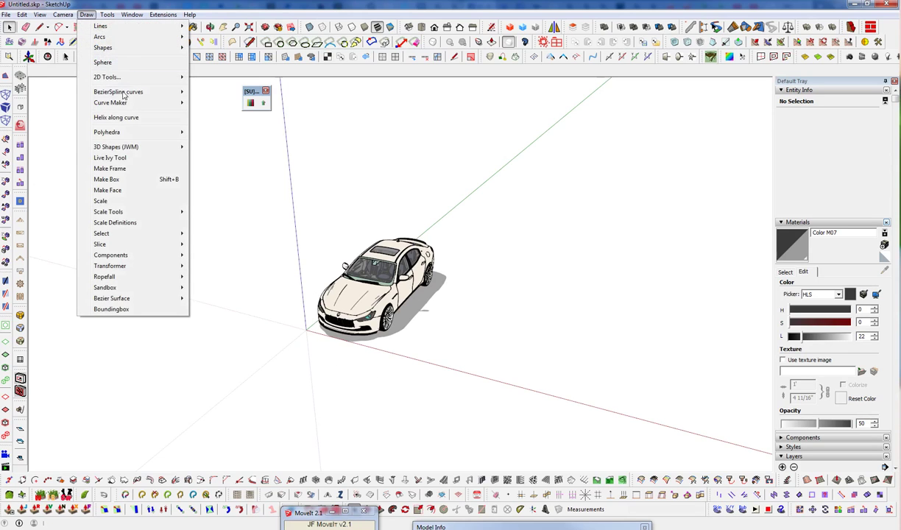
{"action": "mouse_move", "coordinate": [123, 150]}
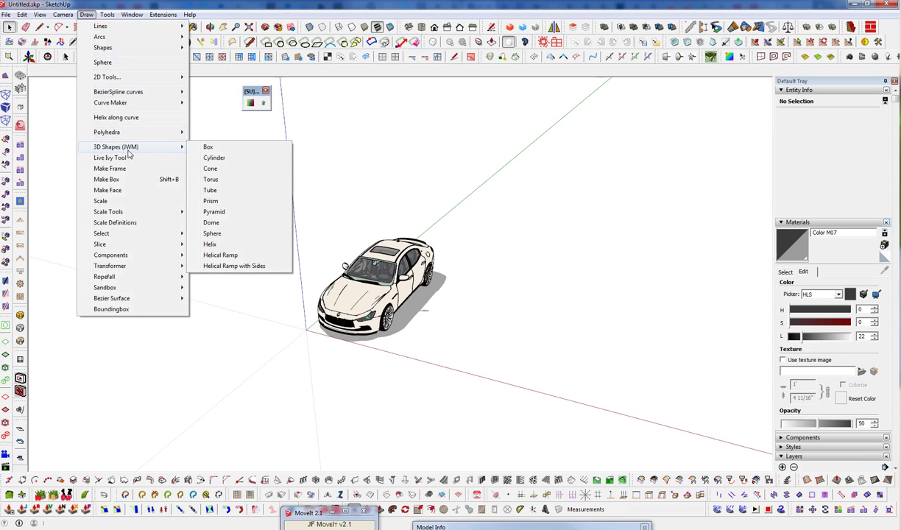
{"action": "left_click", "coordinate": [213, 233]}
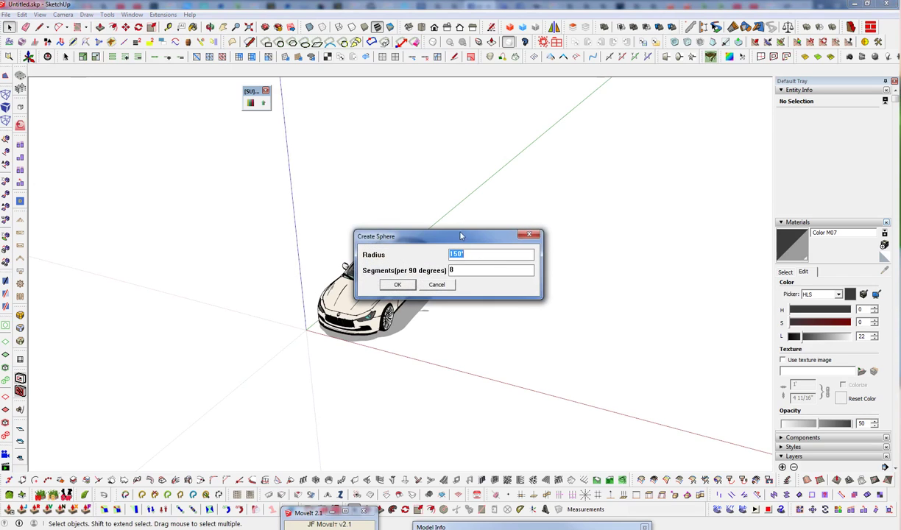
{"action": "left_click_drag", "start_coordinate": [461, 236], "coordinate": [701, 136]}
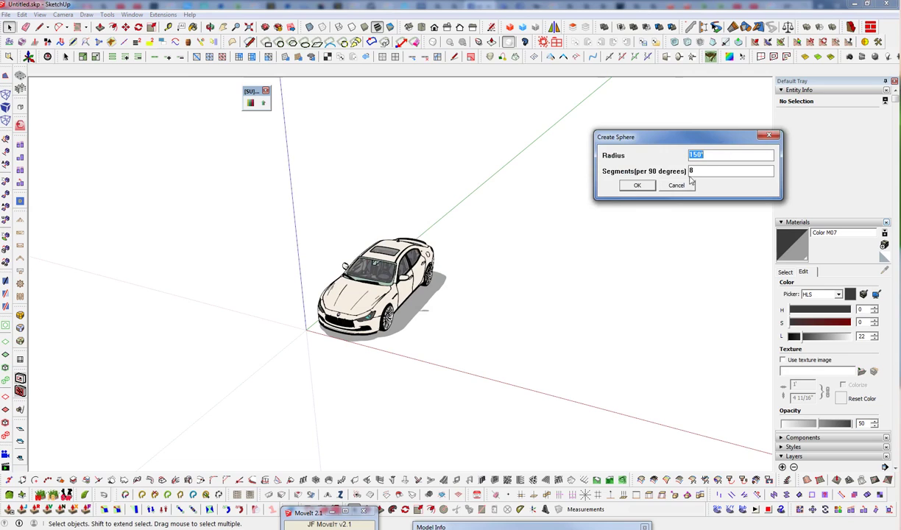
{"action": "left_click", "coordinate": [637, 186]}
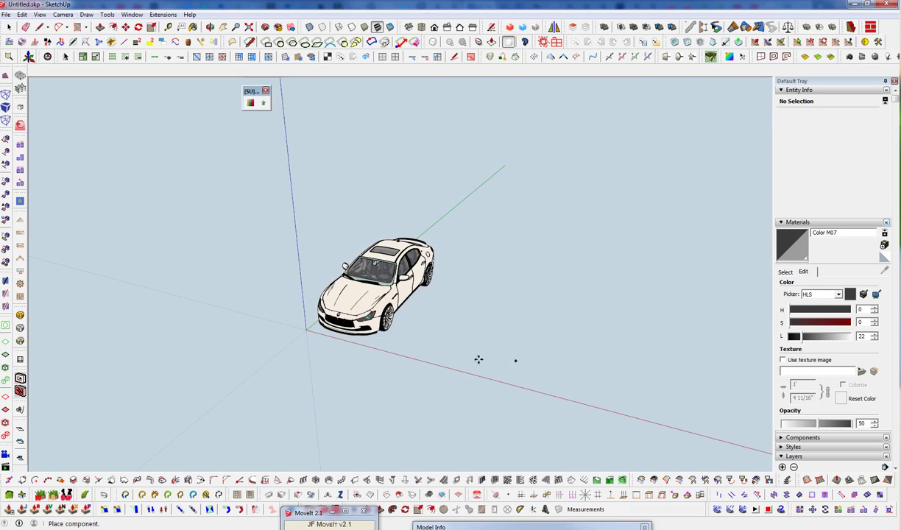
{"action": "left_click", "coordinate": [308, 330]}
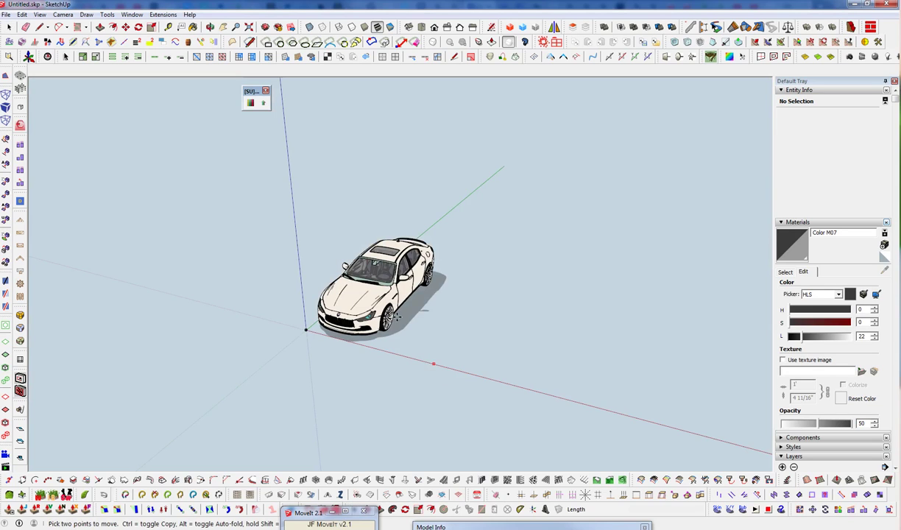
- Open the sphere component for editing and select its entire curved surface
{"action": "scroll", "coordinate": [361, 293], "scroll_direction": "down", "scroll_amount": 4}
{"action": "scroll", "coordinate": [359, 293], "scroll_direction": "down", "scroll_amount": 3}
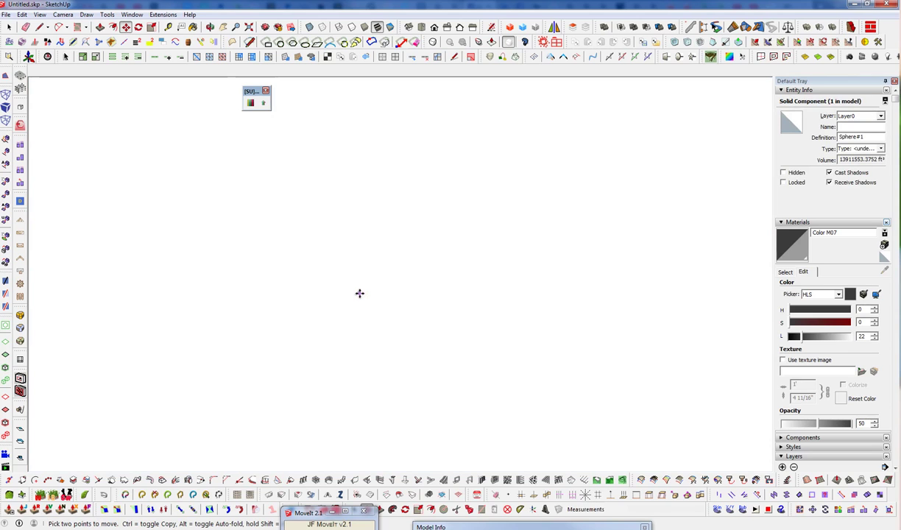
{"action": "key", "text": "space"}
{"action": "scroll", "coordinate": [347, 283], "scroll_direction": "down", "scroll_amount": 3}
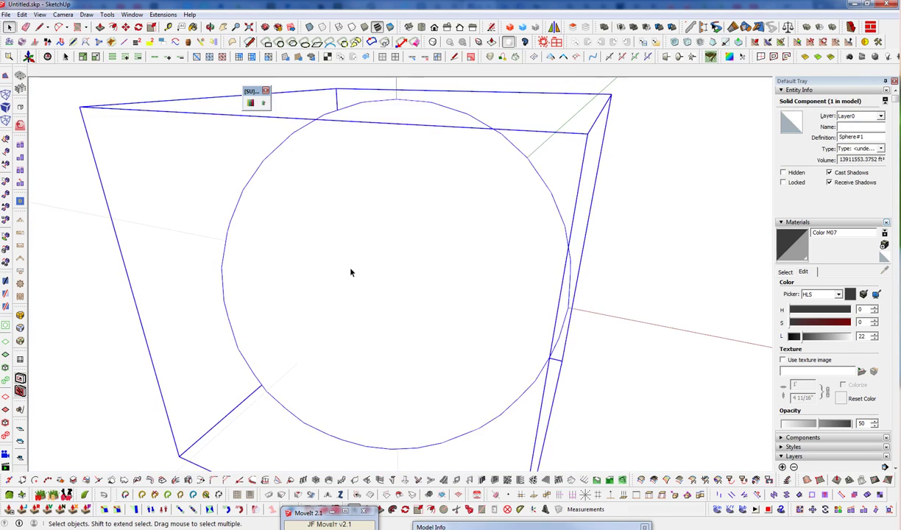
{"action": "middle_click_drag", "start_coordinate": [352, 271], "coordinate": [563, 263]}
{"action": "middle_click_drag", "start_coordinate": [402, 263], "coordinate": [464, 280]}
{"action": "double_click", "coordinate": [376, 254]}
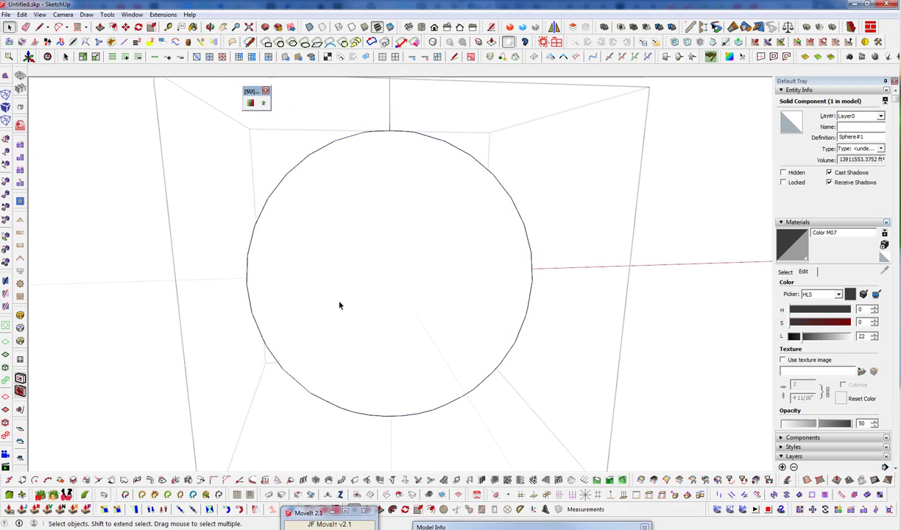
{"action": "left_click", "coordinate": [341, 306]}
- Paint the outside of the sphere with the in-model panorama texture Material1
{"action": "middle_click_drag", "start_coordinate": [517, 349], "coordinate": [394, 322]}
{"action": "left_click", "coordinate": [786, 271]}
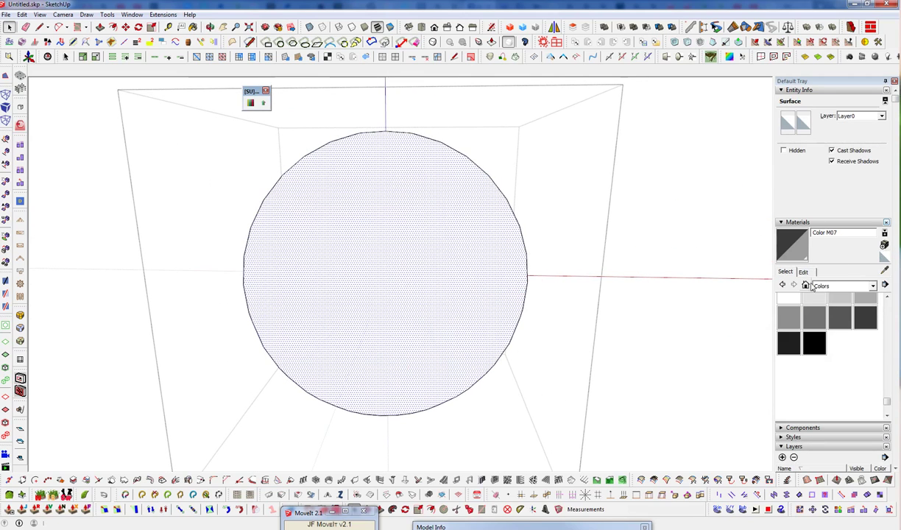
{"action": "left_click", "coordinate": [806, 284]}
{"action": "left_click_drag", "start_coordinate": [888, 305], "coordinate": [893, 362]}
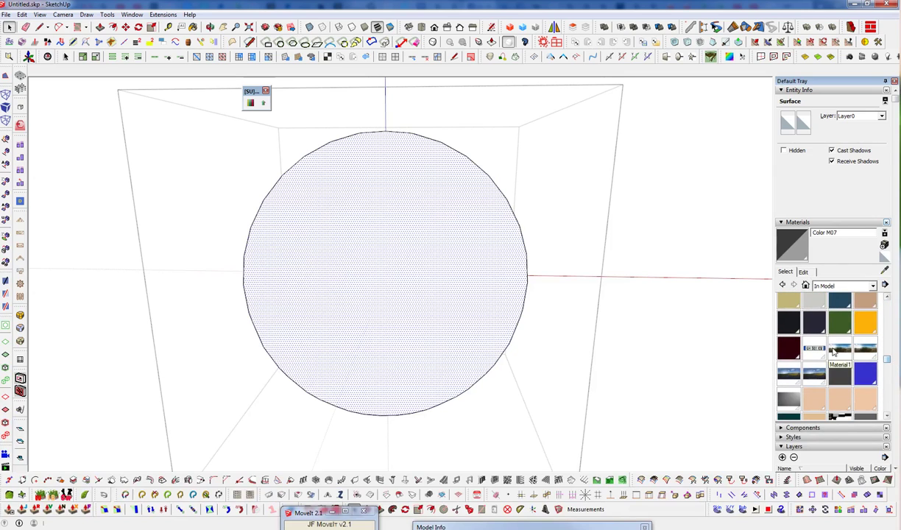
{"action": "left_click", "coordinate": [839, 352]}
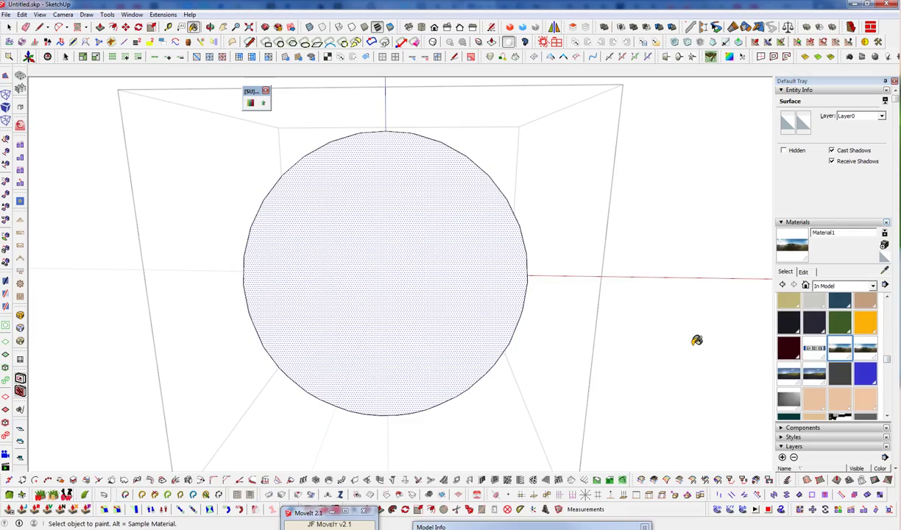
{"action": "scroll", "coordinate": [376, 269], "scroll_direction": "up", "scroll_amount": 7}
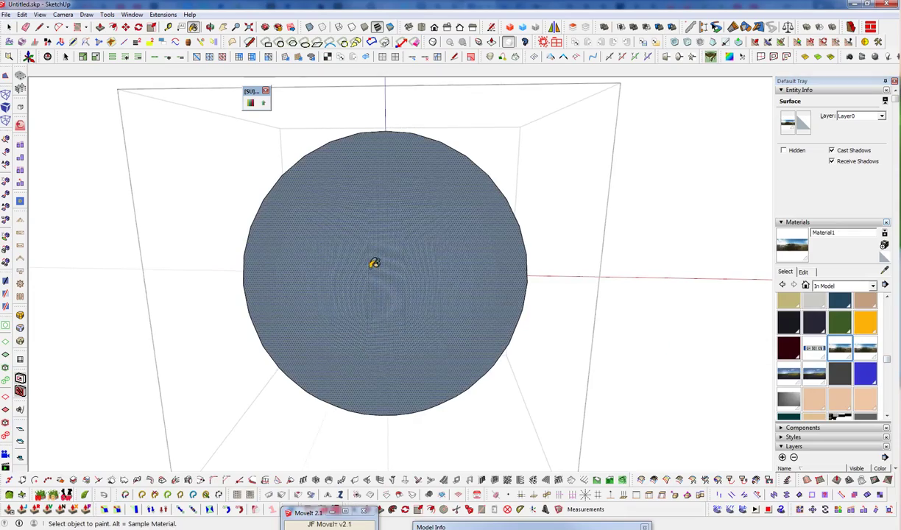
- Reverse the faces of the sphere so the panorama texture faces inward, and leave the component
{"action": "scroll", "coordinate": [370, 264], "scroll_direction": "down", "scroll_amount": 6}
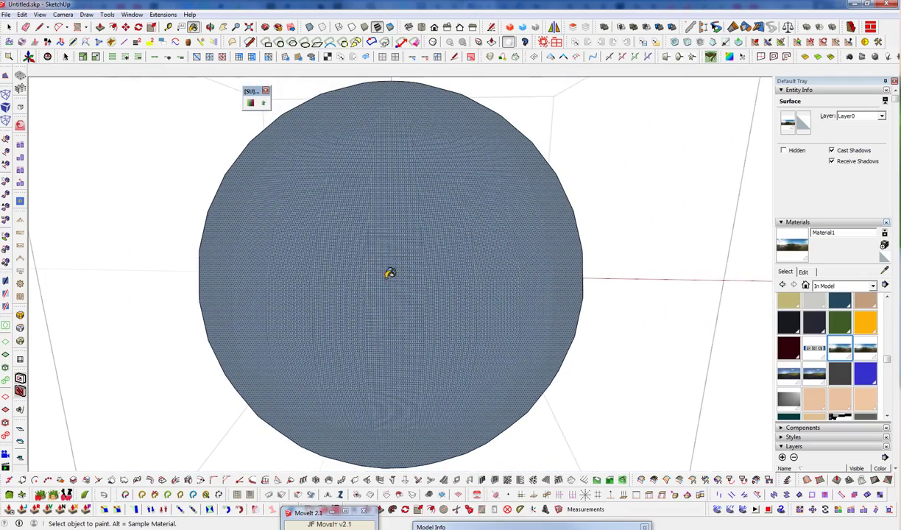
{"action": "middle_click_drag", "start_coordinate": [391, 272], "coordinate": [429, 227]}
{"action": "key", "text": "shift"}
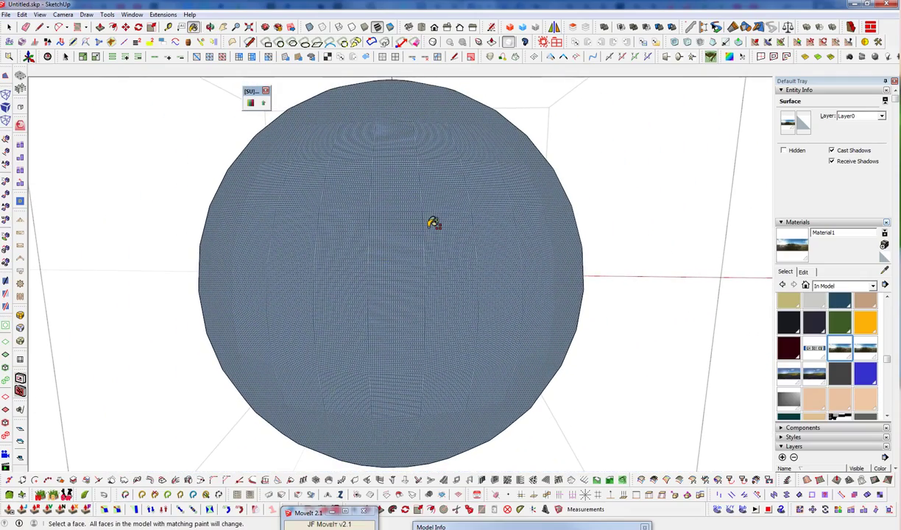
{"action": "right_click", "coordinate": [433, 223]}
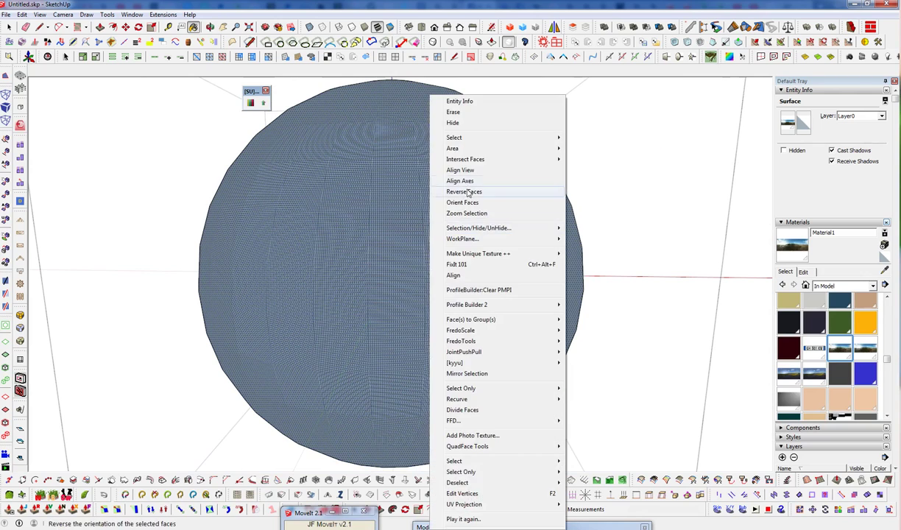
{"action": "left_click", "coordinate": [449, 188]}
{"action": "middle_click_drag", "start_coordinate": [382, 304], "coordinate": [404, 312]}
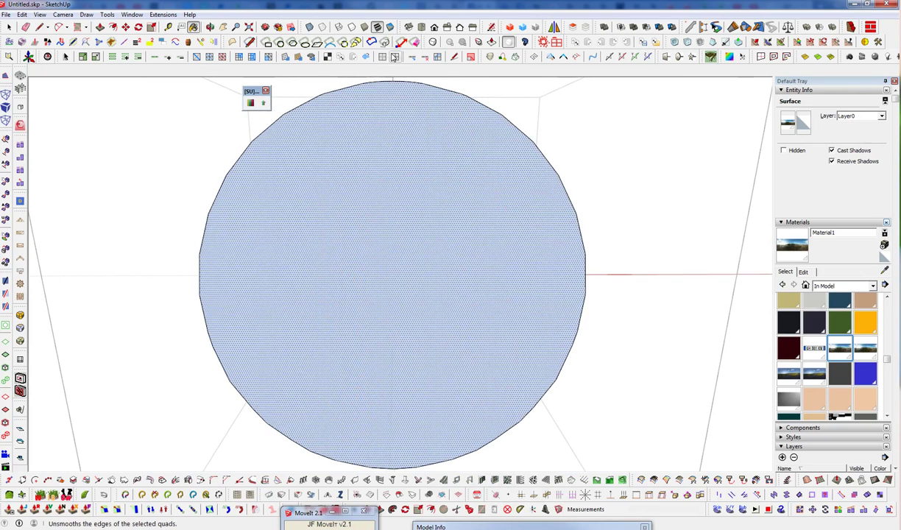
{"action": "key", "text": "space"}
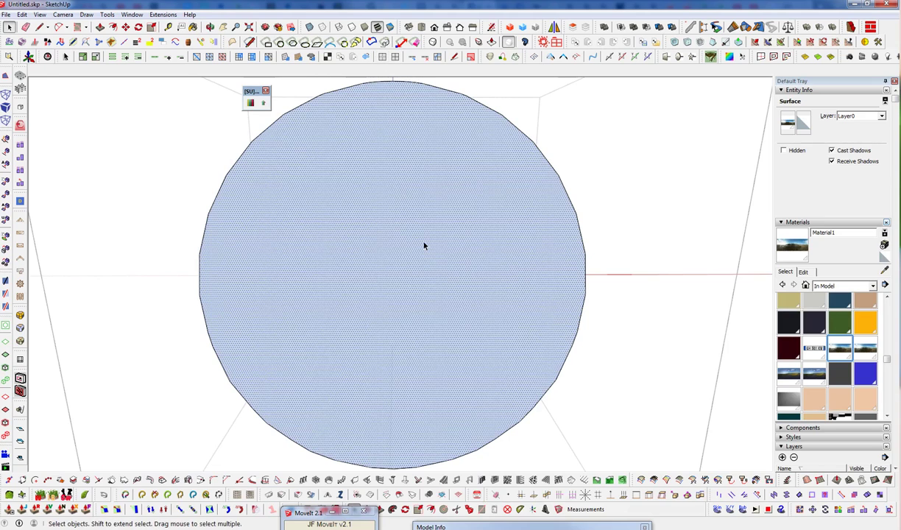
{"action": "scroll", "coordinate": [424, 246], "scroll_direction": "down", "scroll_amount": 2}
{"action": "key", "text": "Escape"}
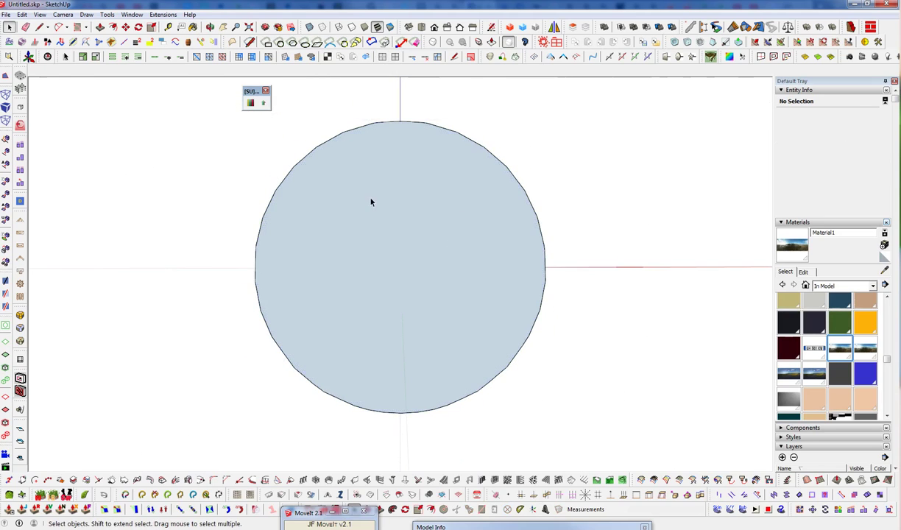
- Turn on X-ray display, select the car and shadow components inside the sphere, and zoom to them
{"action": "left_click", "coordinate": [370, 201]}
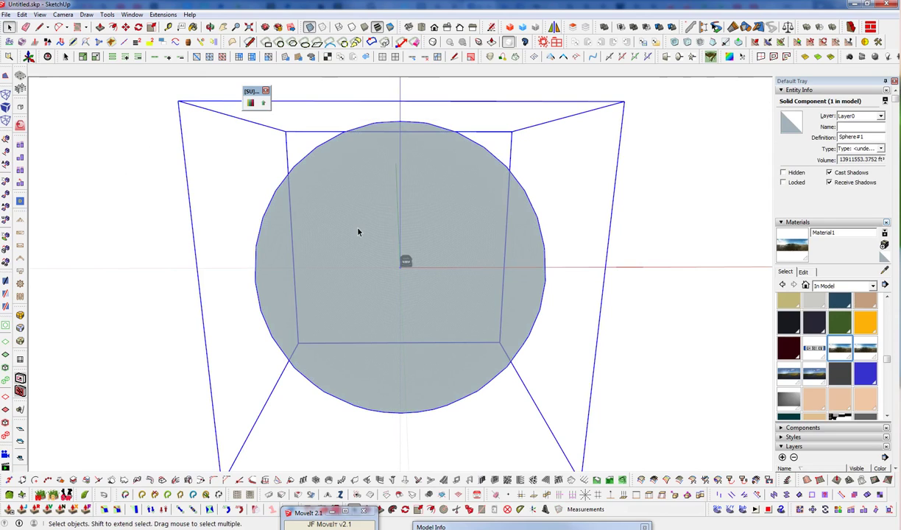
{"action": "middle_click", "coordinate": [372, 251]}
{"action": "left_click_drag", "start_coordinate": [372, 226], "coordinate": [413, 256]}
{"action": "left_click", "coordinate": [411, 259]}
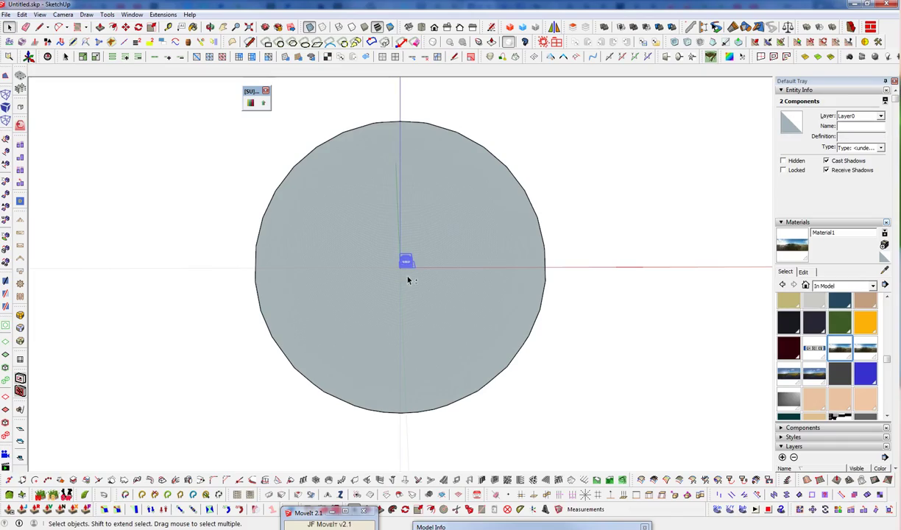
{"action": "key", "text": "shift+z"}
- Turn off X-ray display and view the car's front against the sphere's textured interior
{"action": "middle_click_drag", "start_coordinate": [425, 292], "coordinate": [360, 311]}
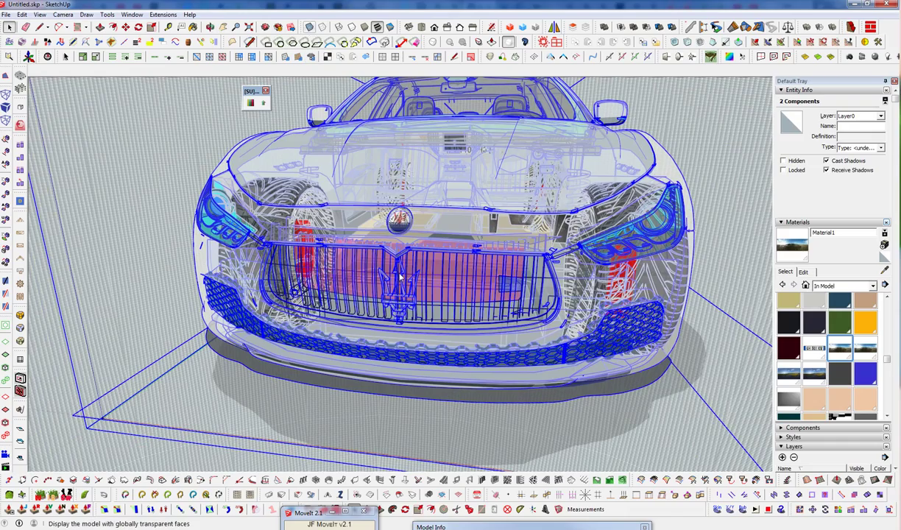
{"action": "left_click", "coordinate": [310, 27]}
{"action": "key", "text": "o"}
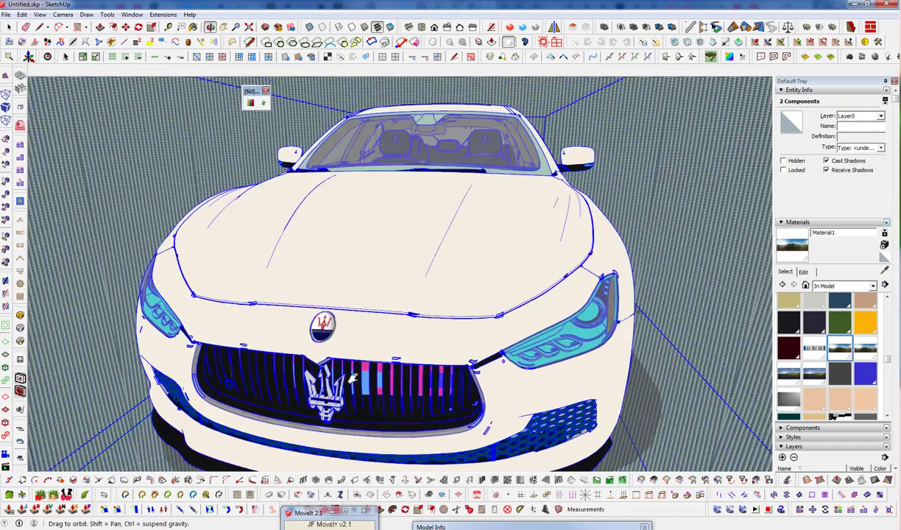
{"action": "middle_click_drag", "start_coordinate": [351, 378], "coordinate": [312, 403], "text": "shift"}
{"action": "middle_click_drag", "start_coordinate": [313, 404], "coordinate": [386, 366]}
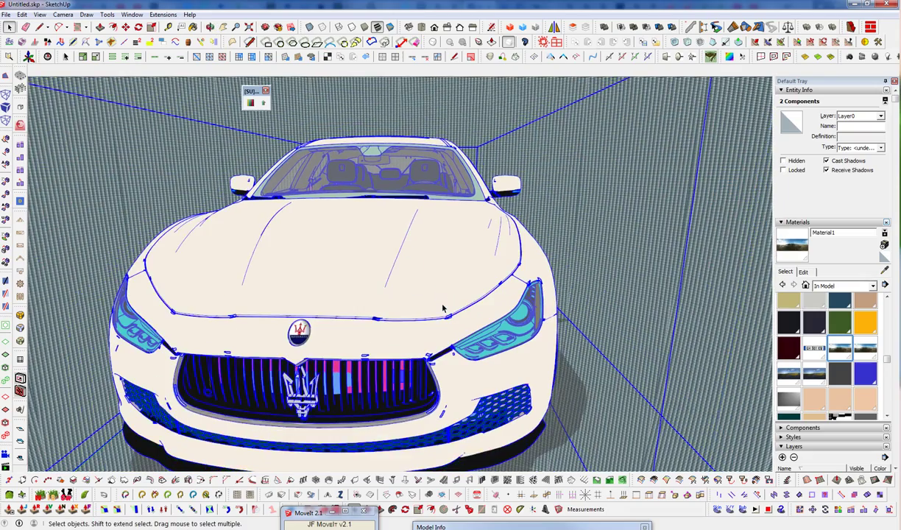
{"action": "middle_click_drag", "start_coordinate": [442, 308], "coordinate": [315, 291]}
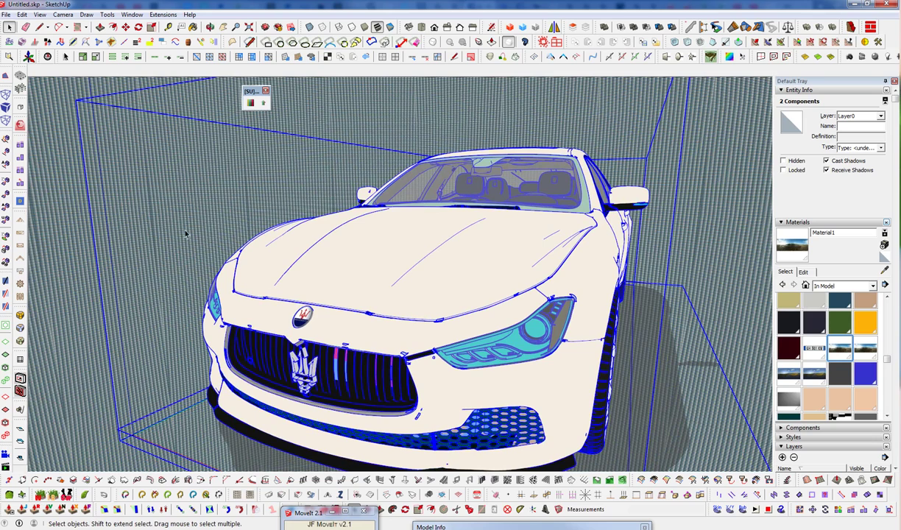
- Open the sphere component from the front view, select all its geometry, and undock the UV mapping toolbar into the drawing area
{"action": "left_click", "coordinate": [219, 190]}
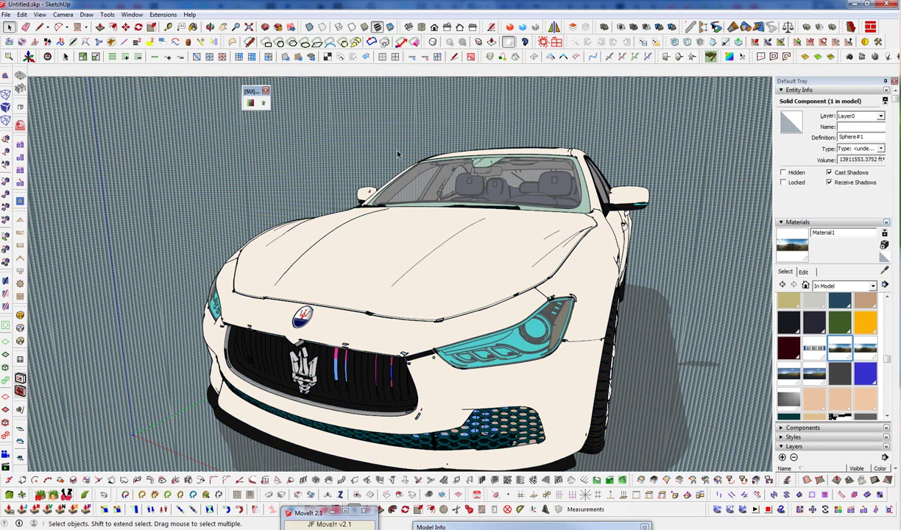
{"action": "double_click", "coordinate": [257, 139]}
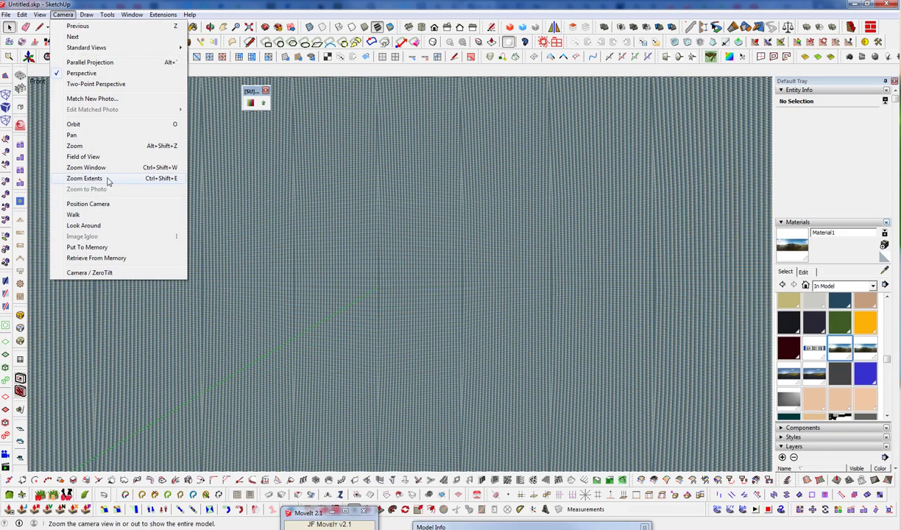
{"action": "left_click", "coordinate": [85, 178]}
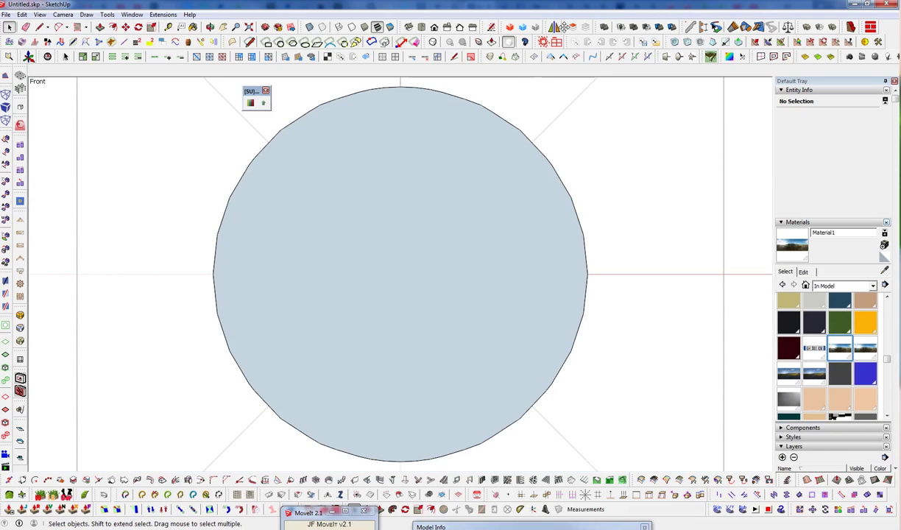
{"action": "triple_click", "coordinate": [499, 208]}
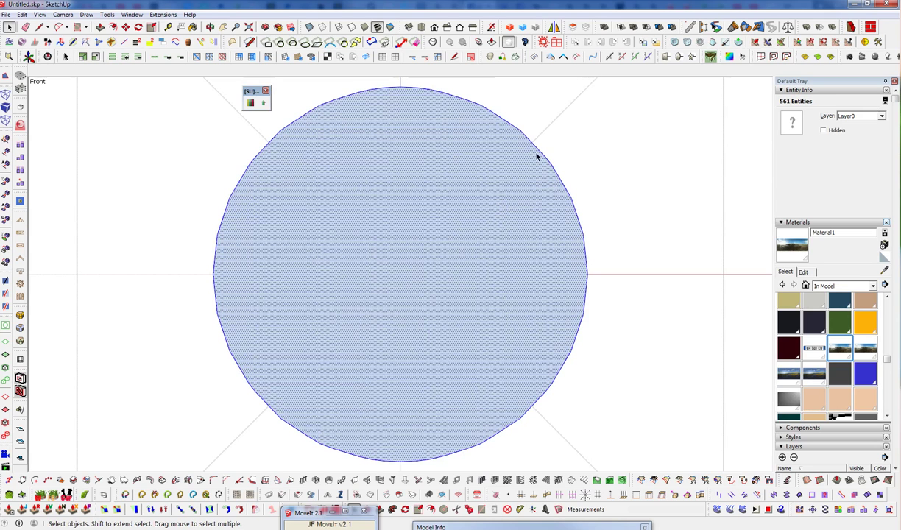
{"action": "left_click_drag", "start_coordinate": [720, 53], "coordinate": [553, 98]}
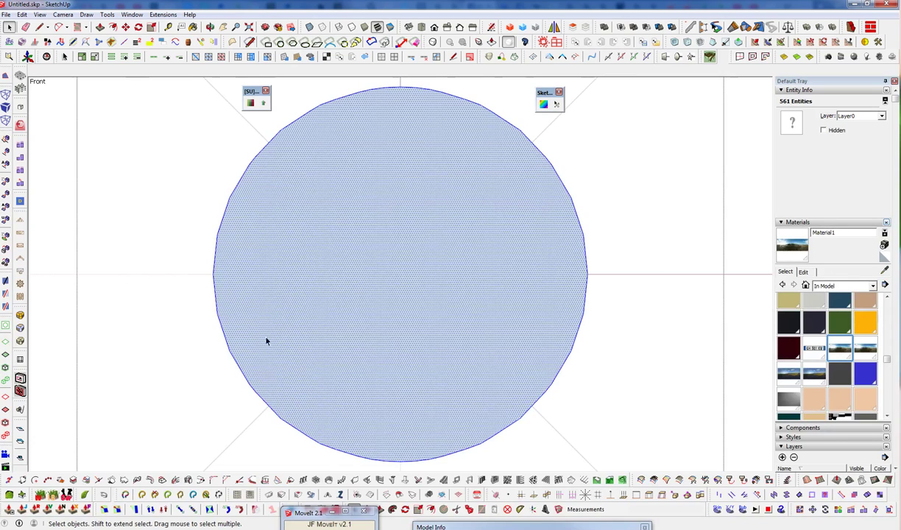
- Apply the Spherical Map (View) projection to the selected sphere geometry and leave the sphere component
{"action": "left_click", "coordinate": [543, 104]}
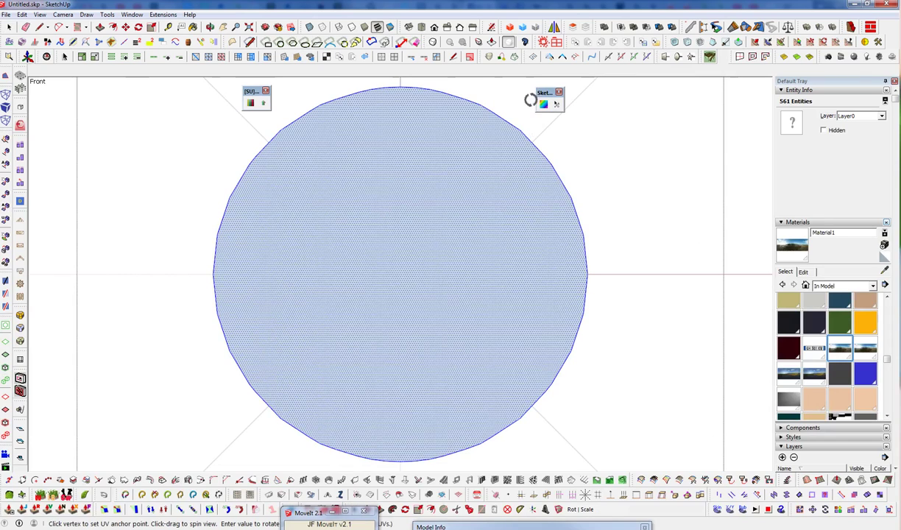
{"action": "right_click", "coordinate": [407, 237]}
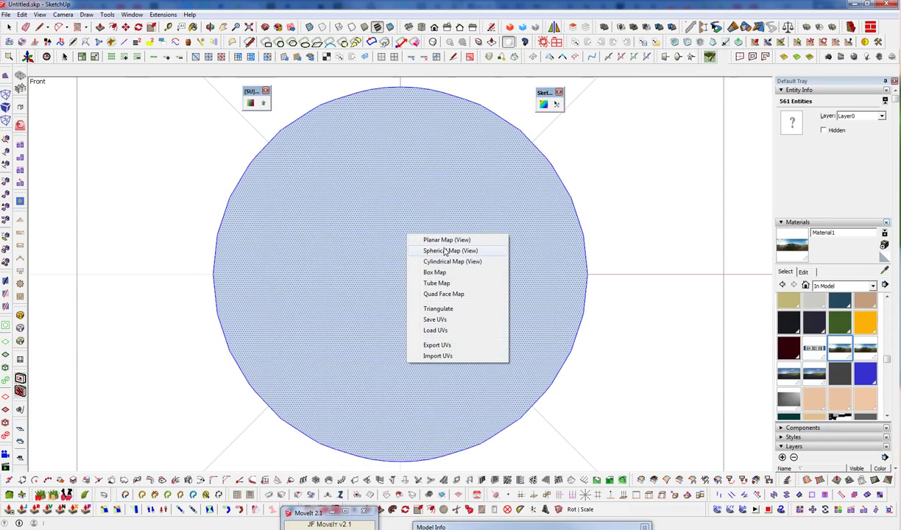
{"action": "left_click", "coordinate": [449, 251]}
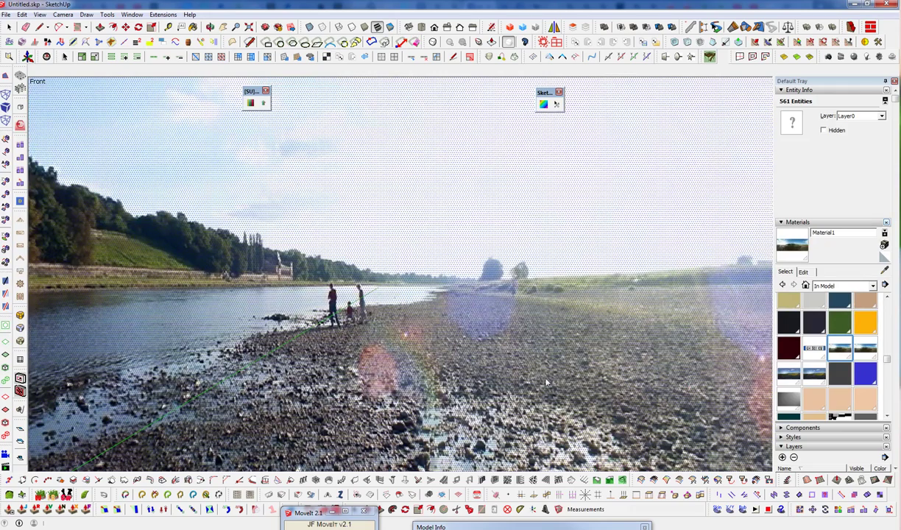
{"action": "middle_click_drag", "start_coordinate": [547, 381], "coordinate": [221, 371]}
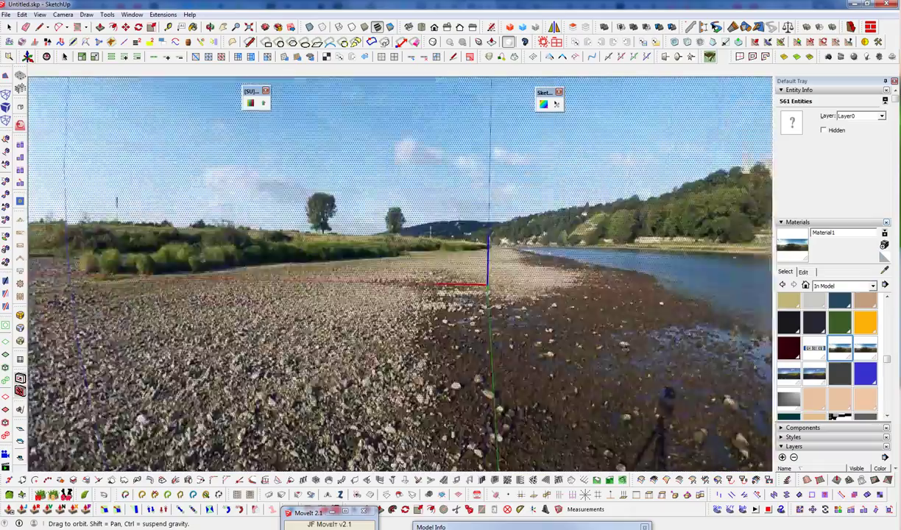
{"action": "middle_click_drag", "start_coordinate": [331, 374], "coordinate": [722, 389]}
{"action": "middle_click_drag", "start_coordinate": [374, 294], "coordinate": [795, 298]}
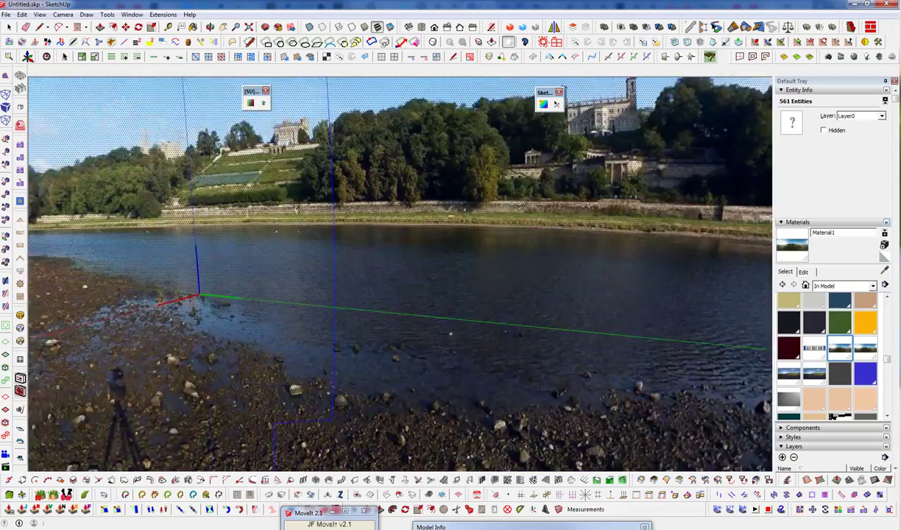
{"action": "middle_click_drag", "start_coordinate": [766, 401], "coordinate": [294, 243]}
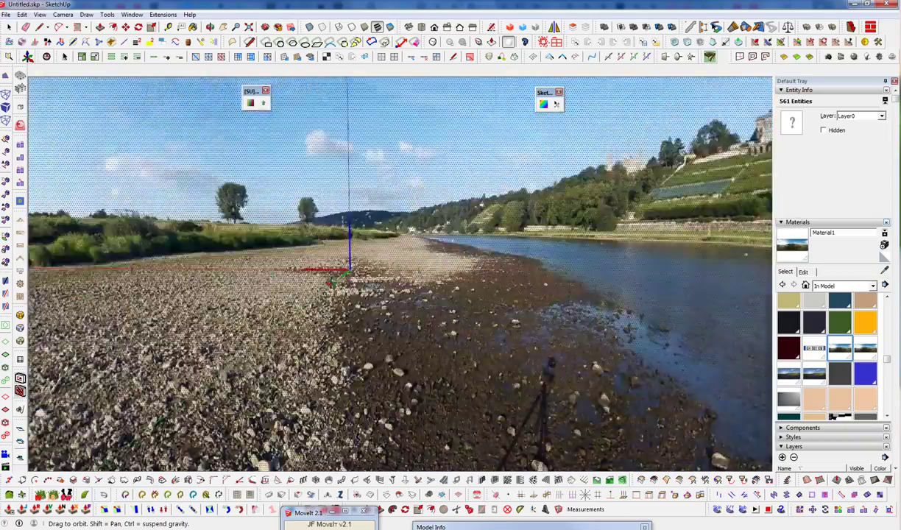
{"action": "middle_click_drag", "start_coordinate": [332, 283], "coordinate": [802, 274]}
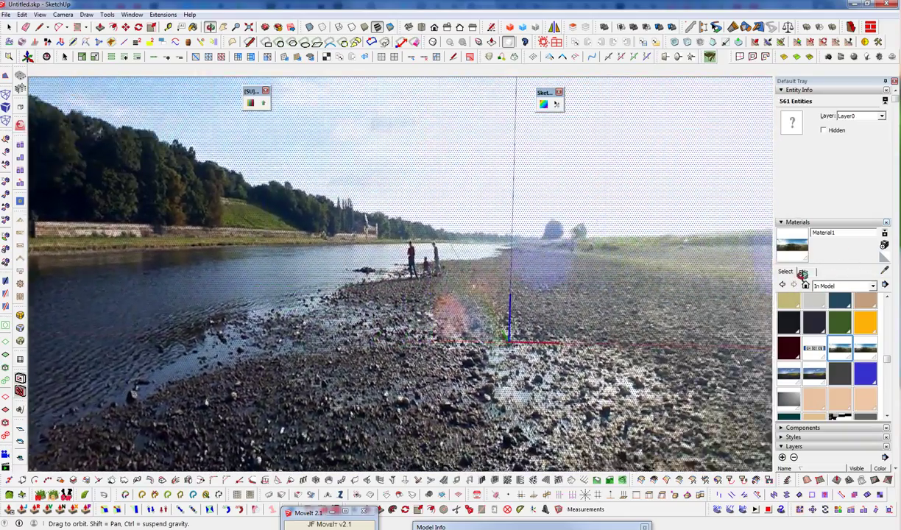
{"action": "middle_click_drag", "start_coordinate": [667, 368], "coordinate": [583, 383]}
{"action": "key", "text": "Escape"}
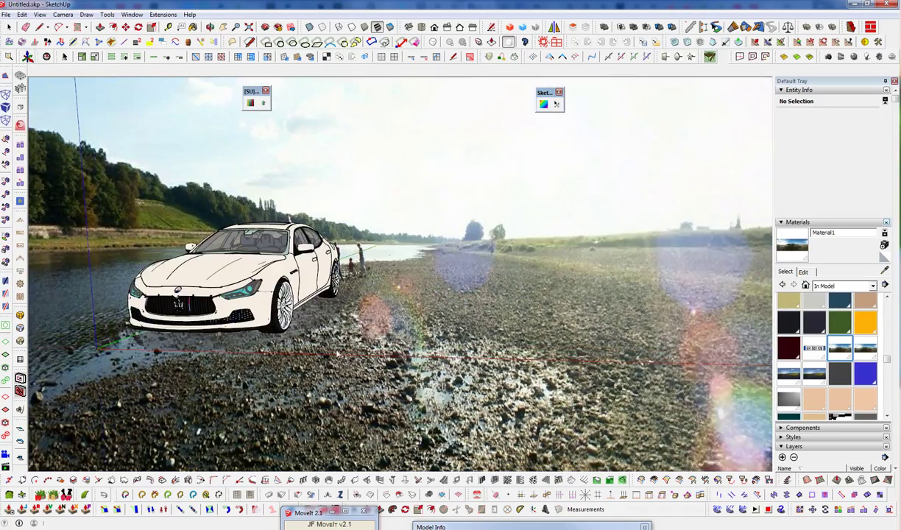
- Select the car component and frame the whole car from its front corner against the riverbank panorama
{"action": "middle_click_drag", "start_coordinate": [360, 324], "coordinate": [514, 334]}
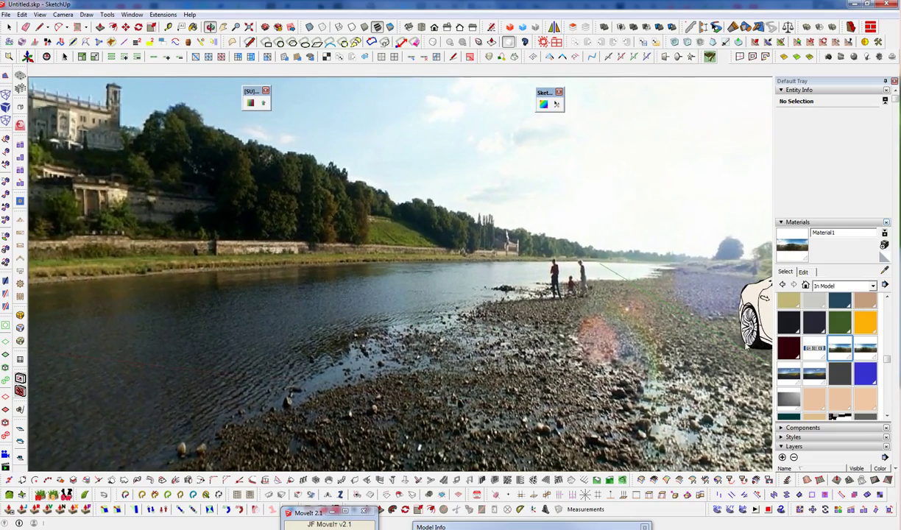
{"action": "key", "text": "space"}
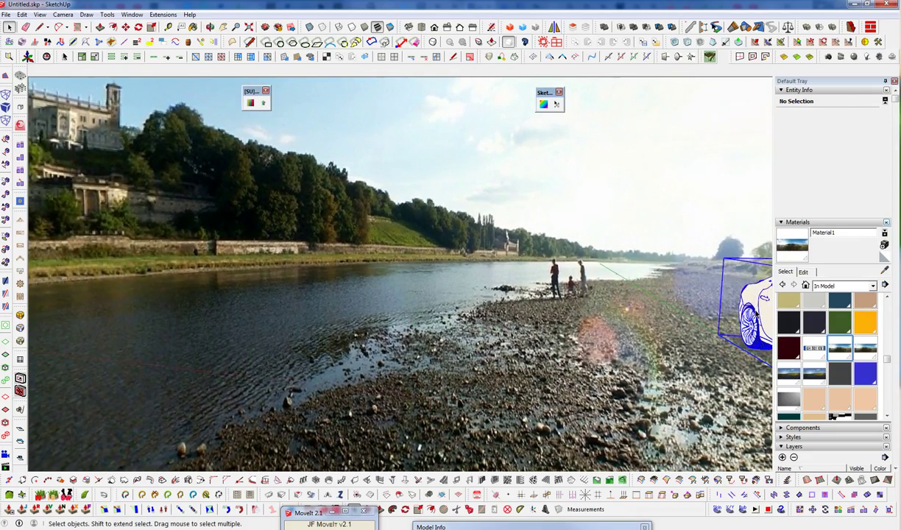
{"action": "key", "text": "shift+z"}
{"action": "middle_click_drag", "start_coordinate": [635, 370], "coordinate": [330, 322]}
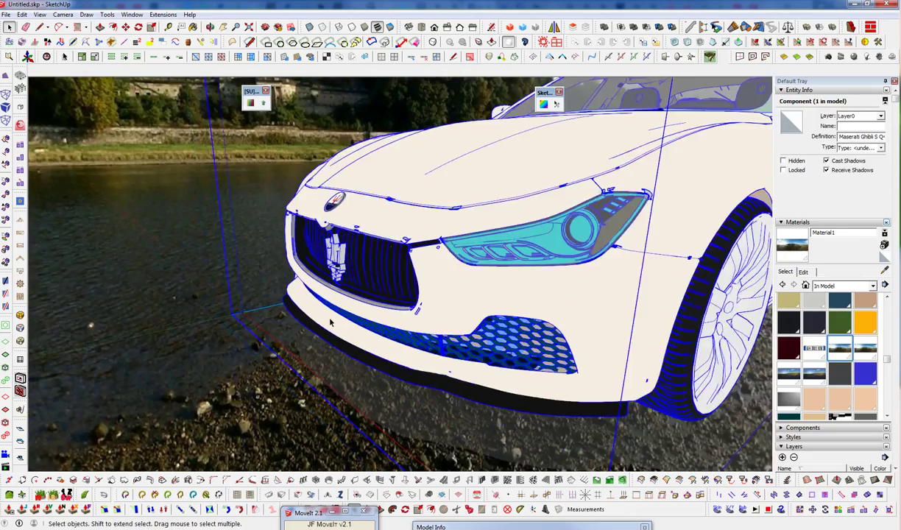
{"action": "scroll", "coordinate": [330, 322], "scroll_direction": "down", "scroll_amount": 8}
{"action": "middle_click_drag", "start_coordinate": [446, 334], "coordinate": [486, 281]}
{"action": "scroll", "coordinate": [491, 275], "scroll_direction": "up", "scroll_amount": 1}
{"action": "scroll", "coordinate": [491, 276], "scroll_direction": "up", "scroll_amount": 1}
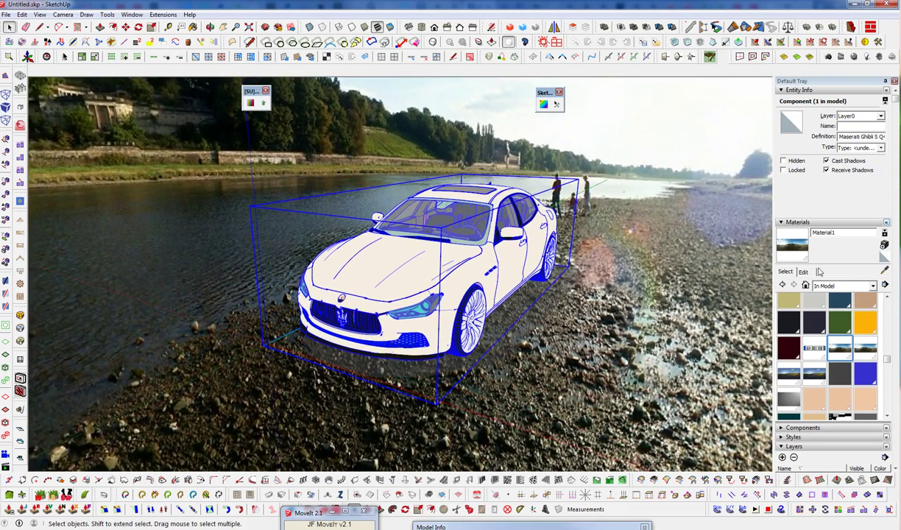
- Sample the material of the shadow under the car and raise its opacity to 71
{"action": "left_click", "coordinate": [194, 27]}
{"action": "left_click", "coordinate": [450, 214], "text": "alt"}
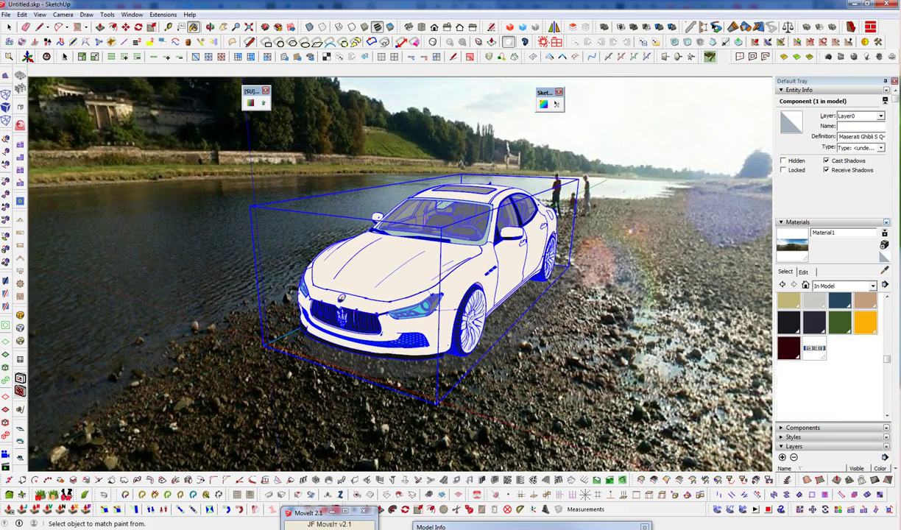
{"action": "left_click", "coordinate": [803, 271]}
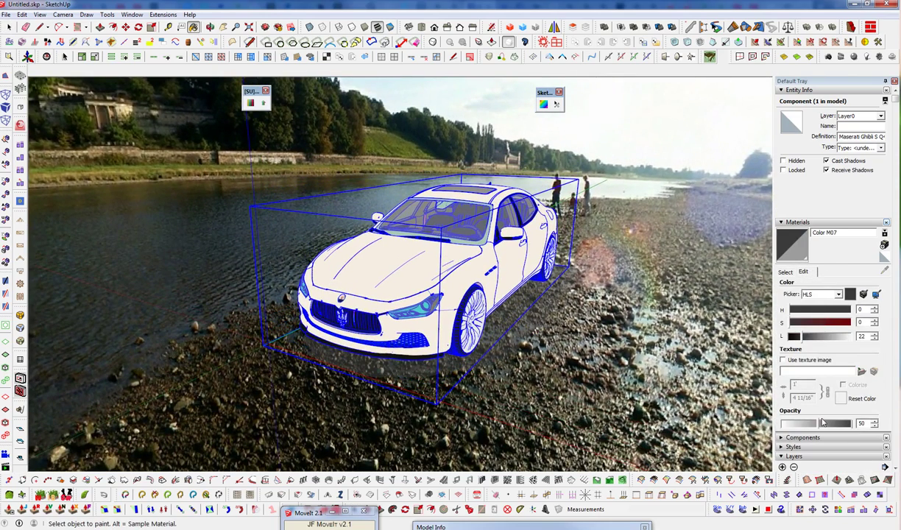
{"action": "mouse_move", "coordinate": [823, 422]}
{"action": "left_mouse_down"}
{"action": "mouse_move", "coordinate": [791, 424]}
{"action": "mouse_move", "coordinate": [839, 430]}
{"action": "mouse_move", "coordinate": [831, 431]}
{"action": "left_mouse_up"}
{"action": "middle_click_drag", "start_coordinate": [500, 367], "coordinate": [430, 365]}
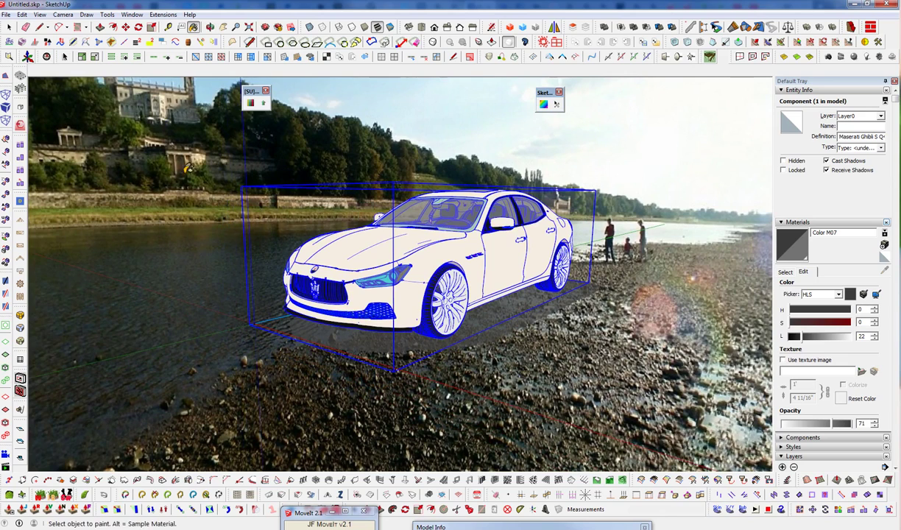
- Select the panorama sphere component and restore the MoveIt window beside the car in the drawing area
{"action": "key", "text": "space"}
{"action": "left_click", "coordinate": [367, 135]}
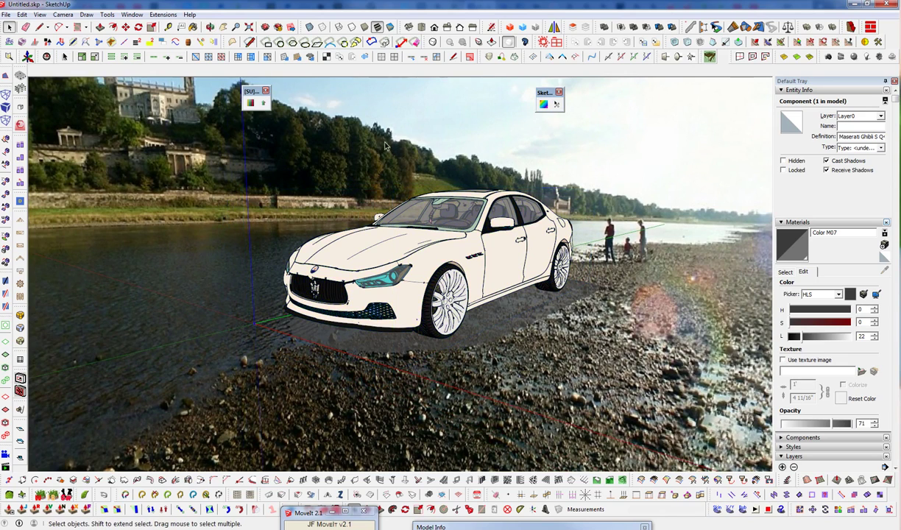
{"action": "left_click", "coordinate": [312, 520]}
{"action": "left_click_drag", "start_coordinate": [375, 300], "coordinate": [116, 111]}
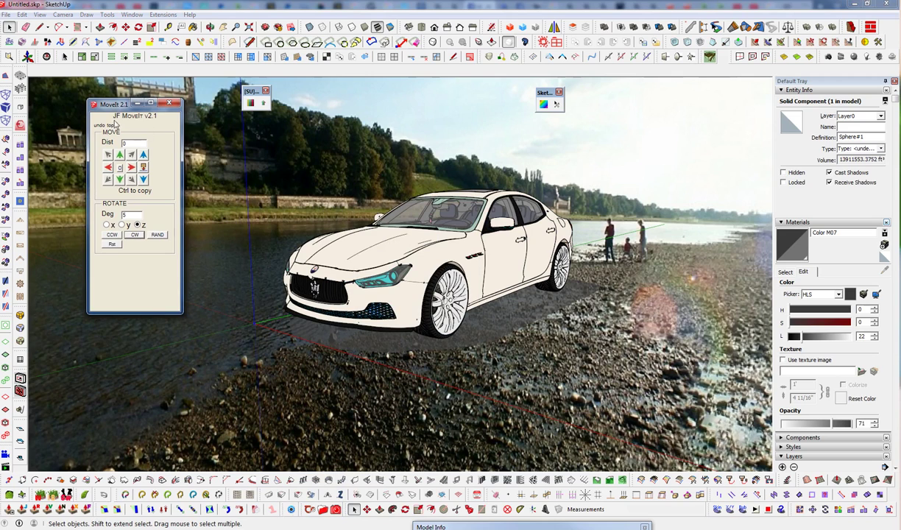
{"action": "left_click_drag", "start_coordinate": [127, 103], "coordinate": [101, 93]}
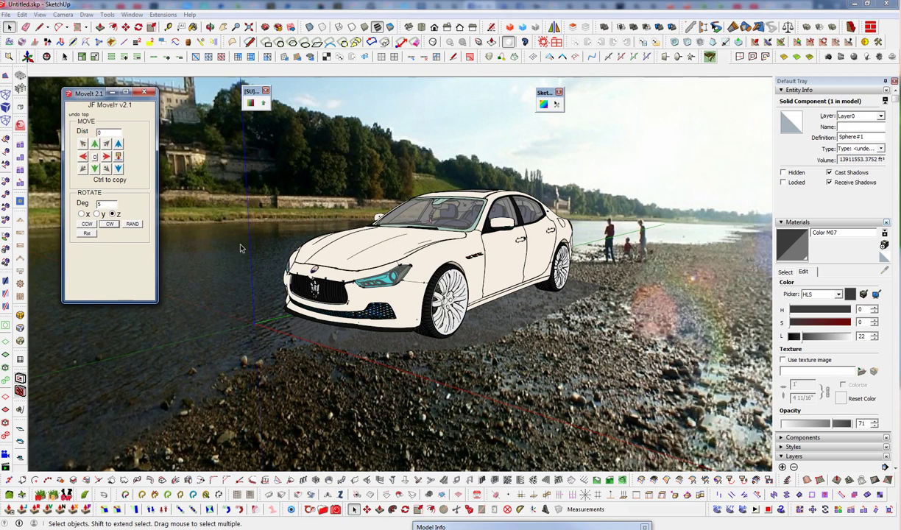
- Rotate the sphere counter-clockwise about the z axis in repeated 5° increments to shift the panorama behind the car
{"action": "left_click", "coordinate": [87, 225]}
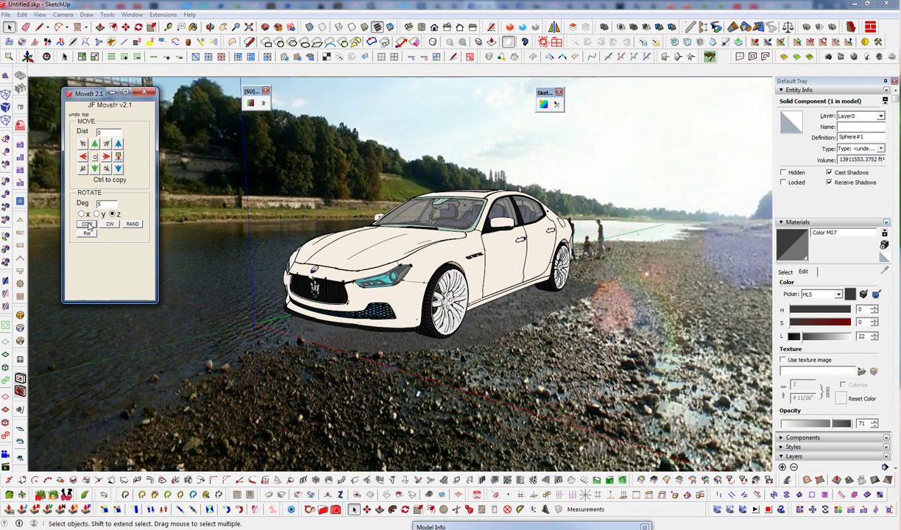
{"action": "left_click", "coordinate": [86, 225]}
{"action": "left_click", "coordinate": [88, 225]}
{"action": "left_click", "coordinate": [88, 225]}
{"action": "left_click", "coordinate": [87, 225]}
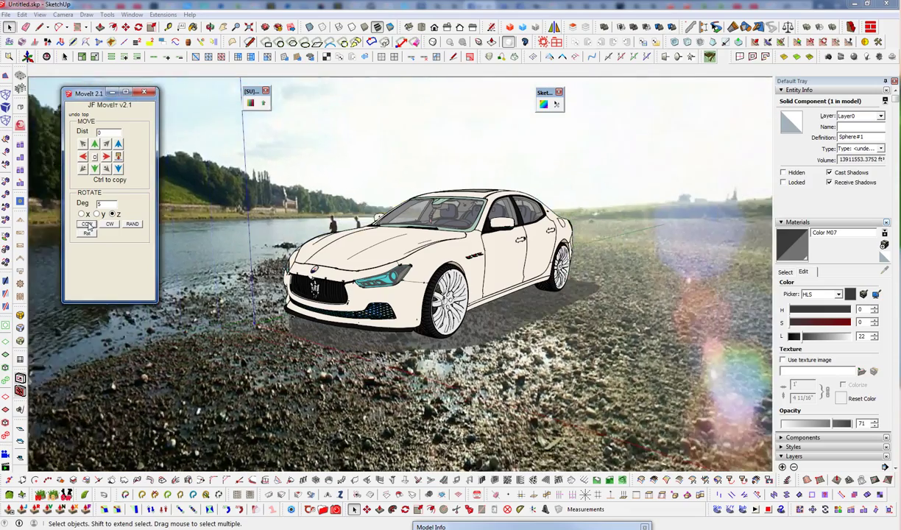
{"action": "left_click", "coordinate": [87, 225]}
{"action": "left_click", "coordinate": [88, 225]}
{"action": "left_click", "coordinate": [88, 225]}
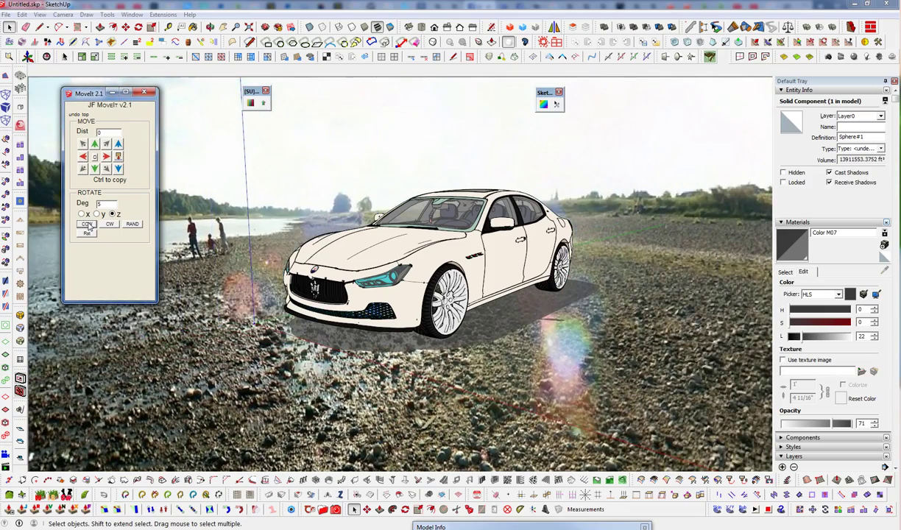
{"action": "left_click", "coordinate": [88, 225]}
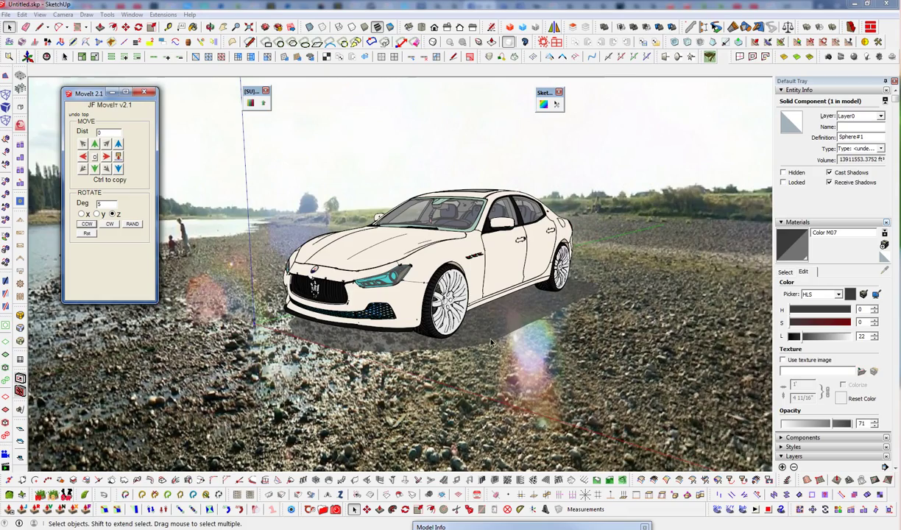
- Rotate the sphere by 51.2° about the vertical blue axis with the Rotate tool
{"action": "mouse_move", "coordinate": [491, 343]}
{"action": "middle_mouse_down"}
{"action": "mouse_move", "coordinate": [477, 361]}
{"action": "mouse_move", "coordinate": [486, 356]}
{"action": "middle_mouse_up"}
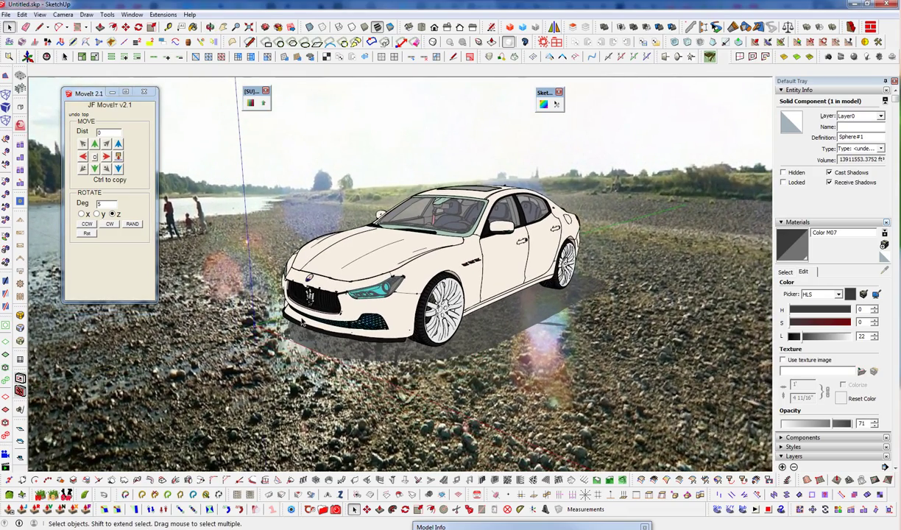
{"action": "middle_click_drag", "start_coordinate": [301, 321], "coordinate": [200, 354]}
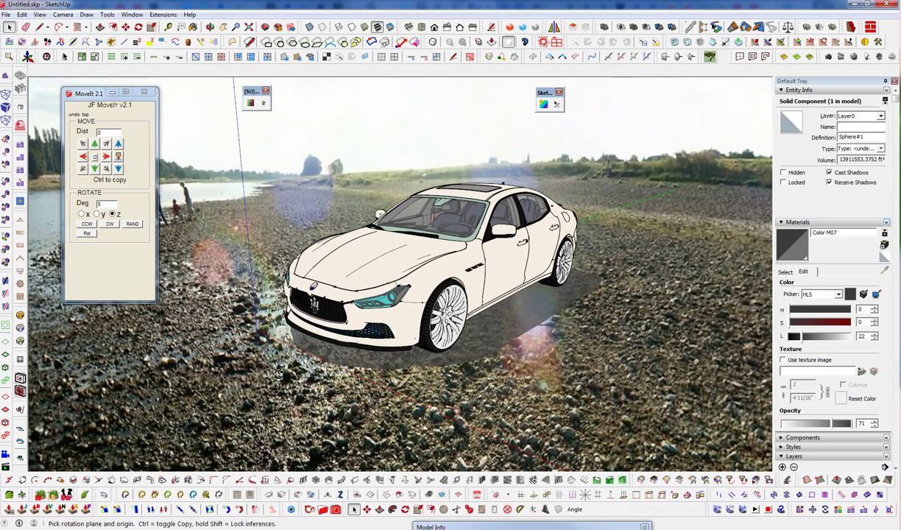
{"action": "key", "text": "q"}
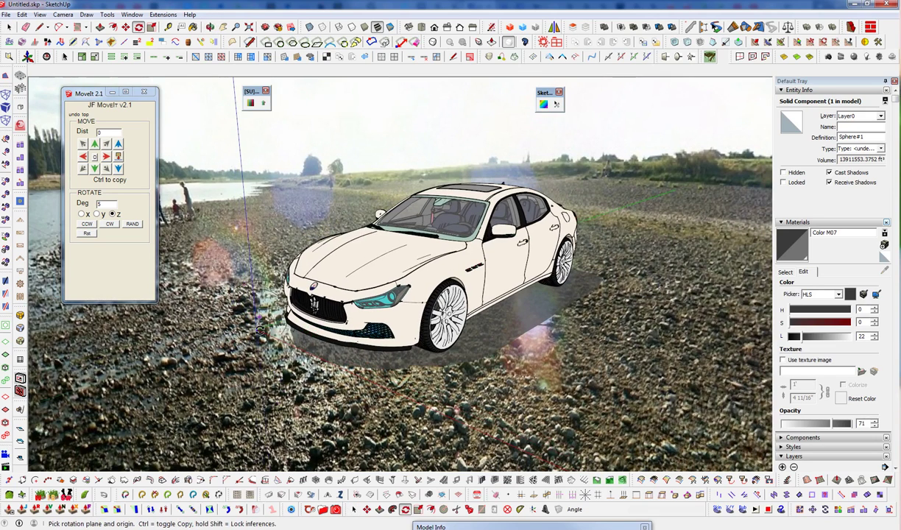
{"action": "left_click", "coordinate": [244, 186]}
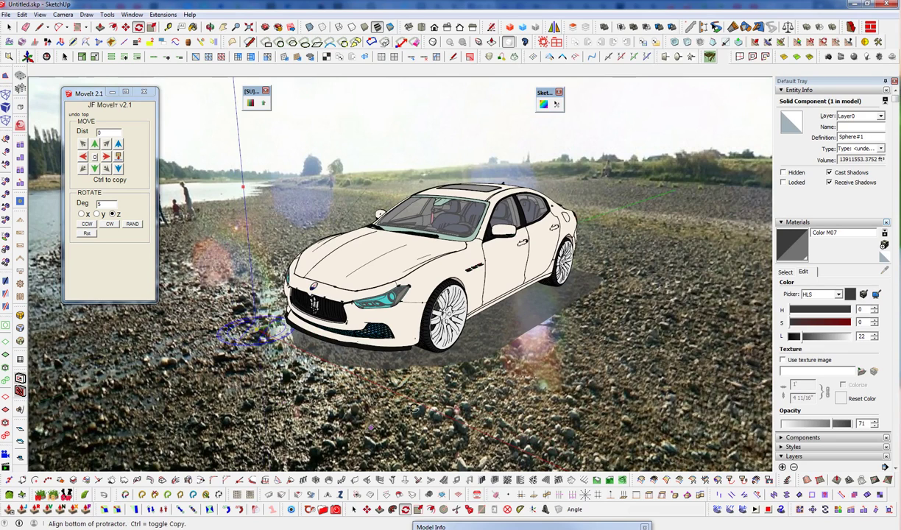
{"action": "left_click", "coordinate": [435, 405]}
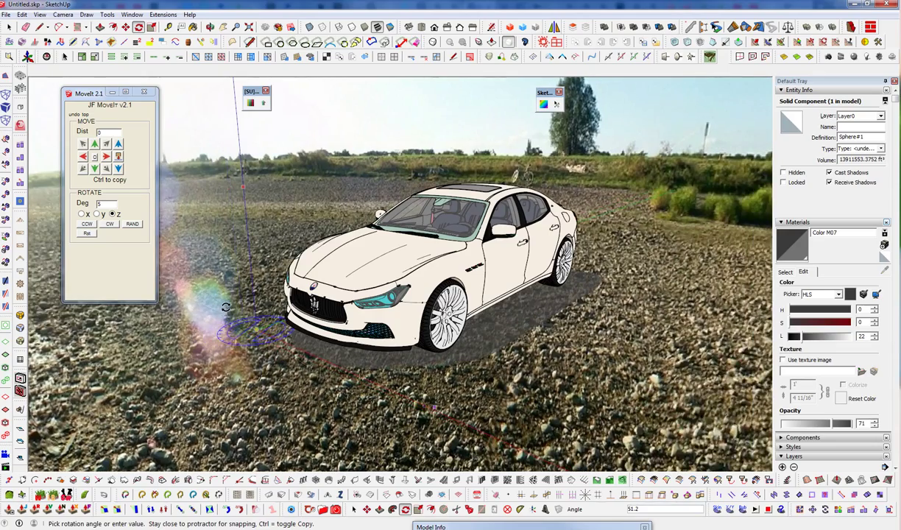
{"action": "left_click", "coordinate": [222, 307]}
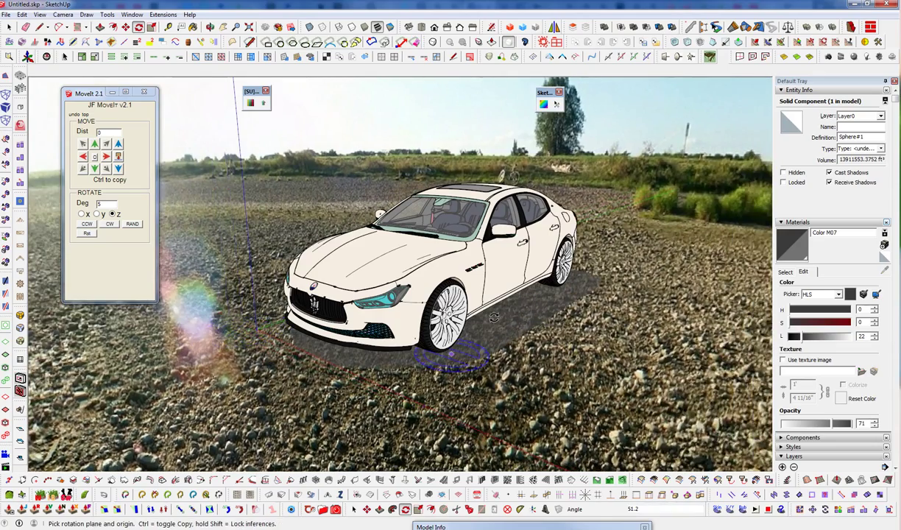
- Darken the car's shadow material to a lightness of 0 and set its opacity to 62
{"action": "mouse_move", "coordinate": [464, 344]}
{"action": "middle_mouse_down"}
{"action": "mouse_move", "coordinate": [428, 321]}
{"action": "mouse_move", "coordinate": [464, 302]}
{"action": "mouse_move", "coordinate": [539, 322]}
{"action": "mouse_move", "coordinate": [550, 377]}
{"action": "middle_mouse_up"}
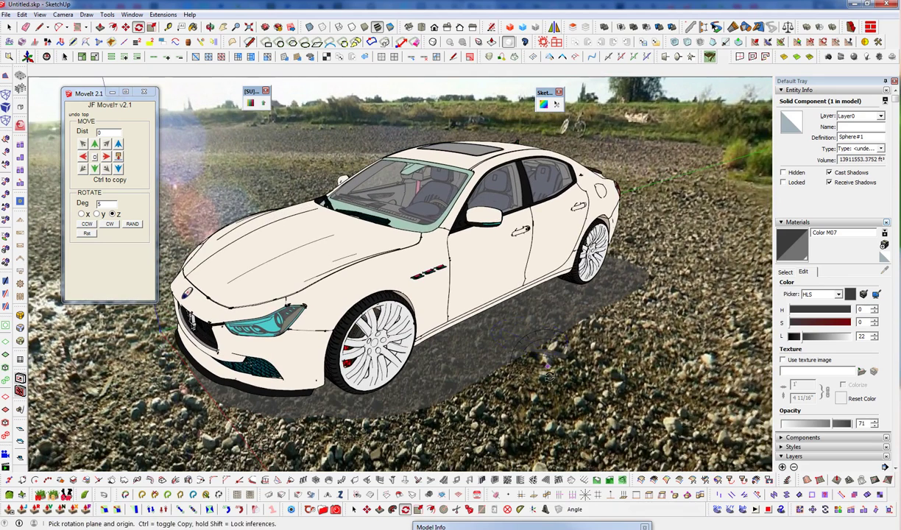
{"action": "key", "text": "b"}
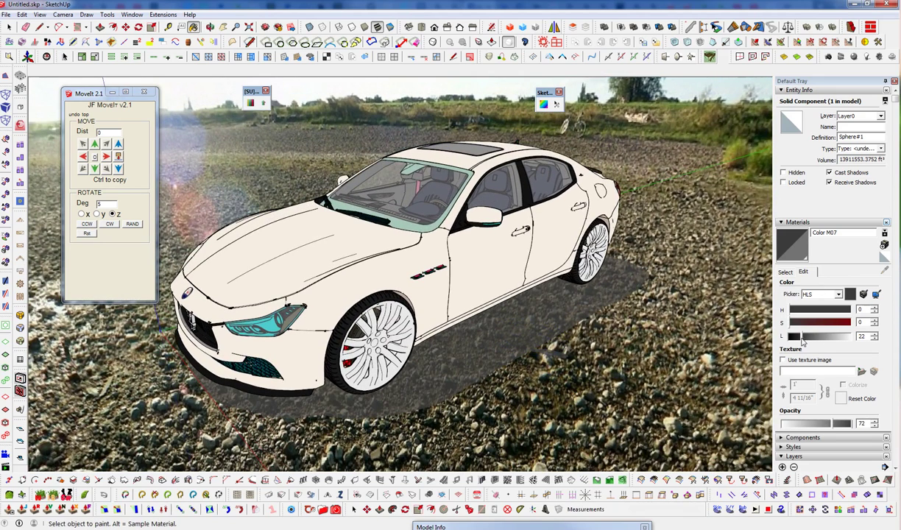
{"action": "left_click_drag", "start_coordinate": [803, 337], "coordinate": [790, 337]}
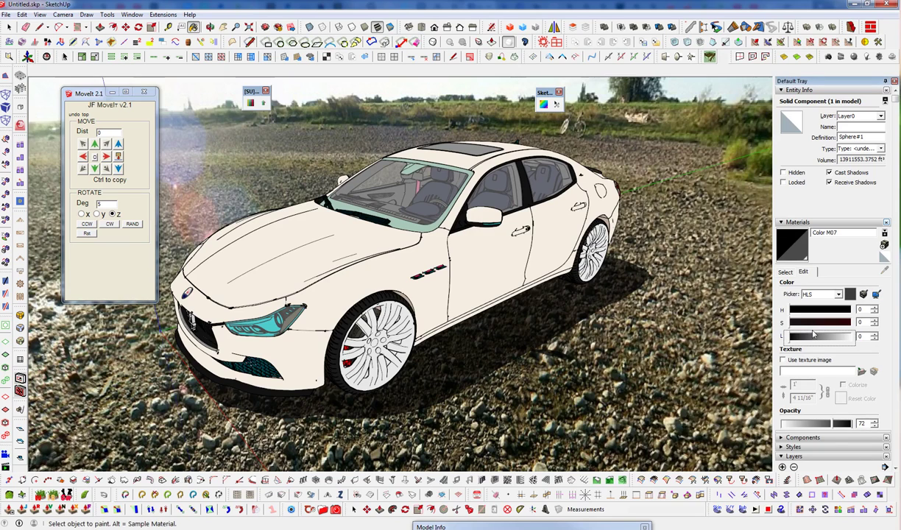
{"action": "mouse_move", "coordinate": [824, 425]}
{"action": "left_mouse_down"}
{"action": "mouse_move", "coordinate": [842, 429]}
{"action": "mouse_move", "coordinate": [826, 431]}
{"action": "left_mouse_up"}
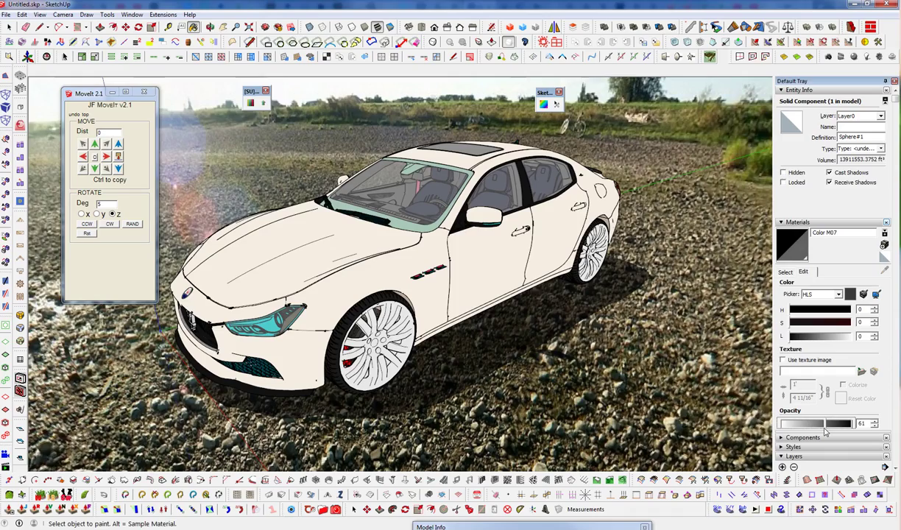
{"action": "middle_click_drag", "start_coordinate": [394, 317], "coordinate": [393, 314]}
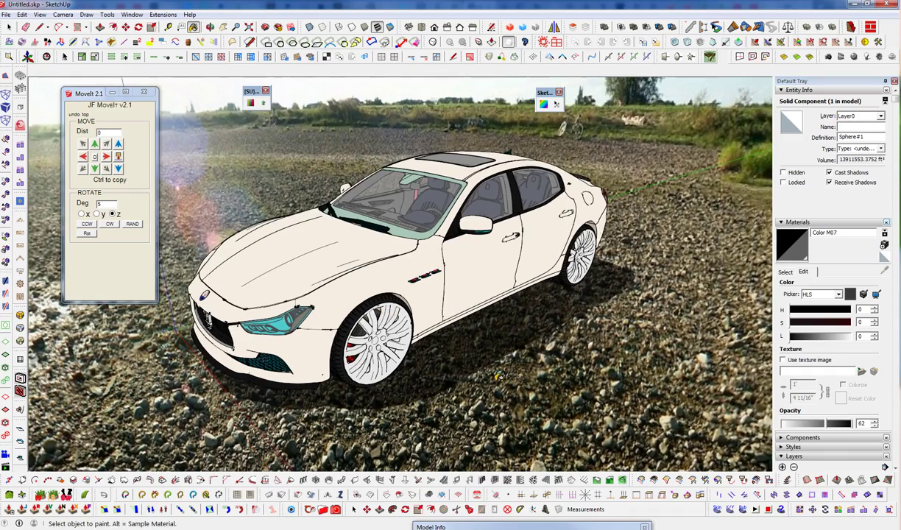
{"action": "middle_click_drag", "start_coordinate": [497, 375], "coordinate": [456, 345]}
{"action": "scroll", "coordinate": [344, 284], "scroll_direction": "down", "scroll_amount": 3}
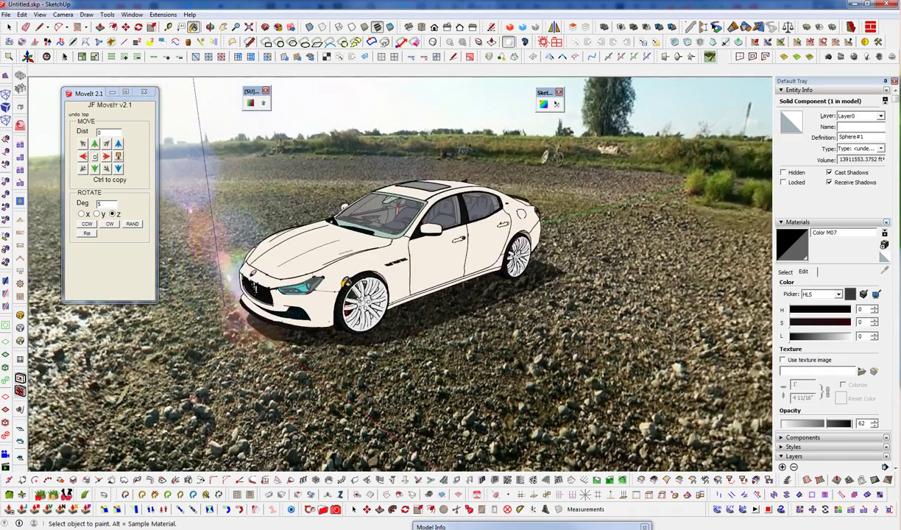
{"action": "middle_click_drag", "start_coordinate": [345, 285], "coordinate": [382, 328]}
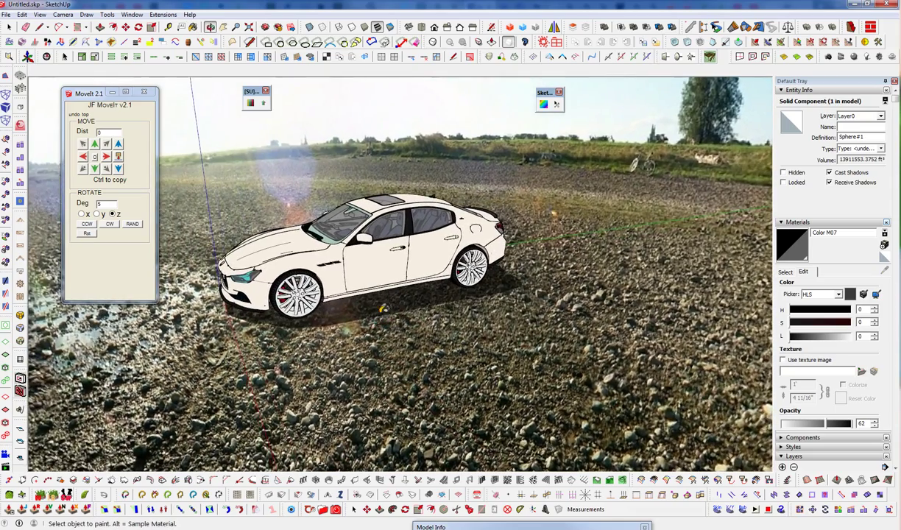
- Clear the MoveIt window from the drawing area and examine the car and its ground shadow against the panorama from several angles
{"action": "left_click_drag", "start_coordinate": [103, 93], "coordinate": [242, 527]}
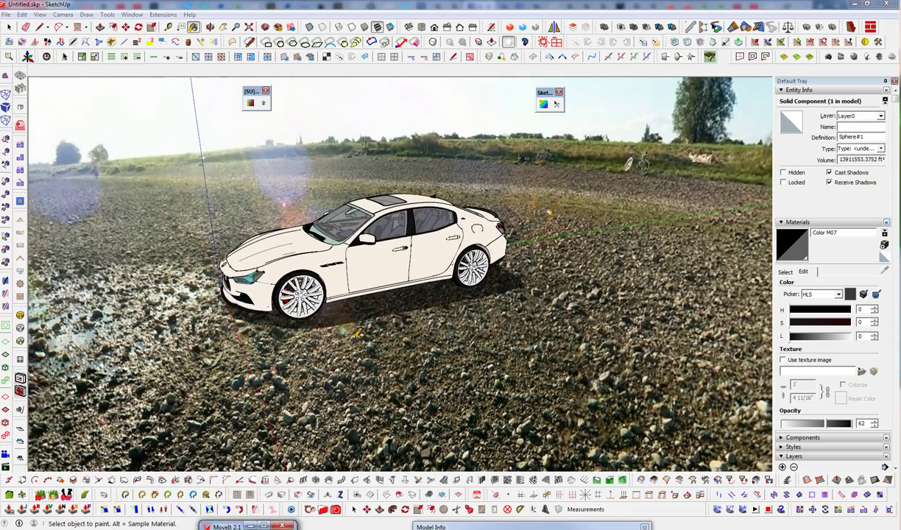
{"action": "middle_click_drag", "start_coordinate": [345, 318], "coordinate": [481, 344]}
{"action": "mouse_move", "coordinate": [423, 323]}
{"action": "middle_mouse_down"}
{"action": "mouse_move", "coordinate": [363, 289]}
{"action": "mouse_move", "coordinate": [453, 301]}
{"action": "middle_mouse_up"}
{"action": "middle_click_drag", "start_coordinate": [801, 325], "coordinate": [720, 385]}
{"action": "middle_click_drag", "start_coordinate": [377, 291], "coordinate": [427, 337]}
{"action": "left_click", "coordinate": [427, 338]}
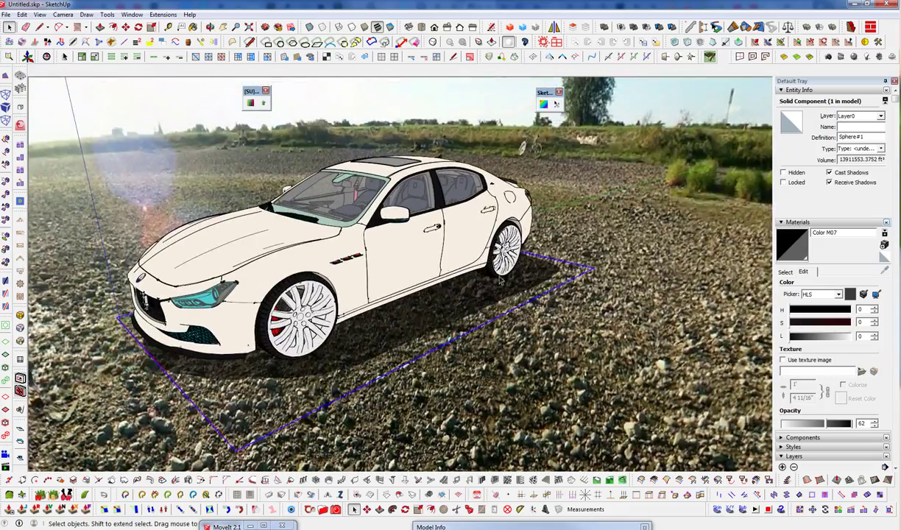
{"action": "middle_click_drag", "start_coordinate": [361, 364], "coordinate": [419, 359]}
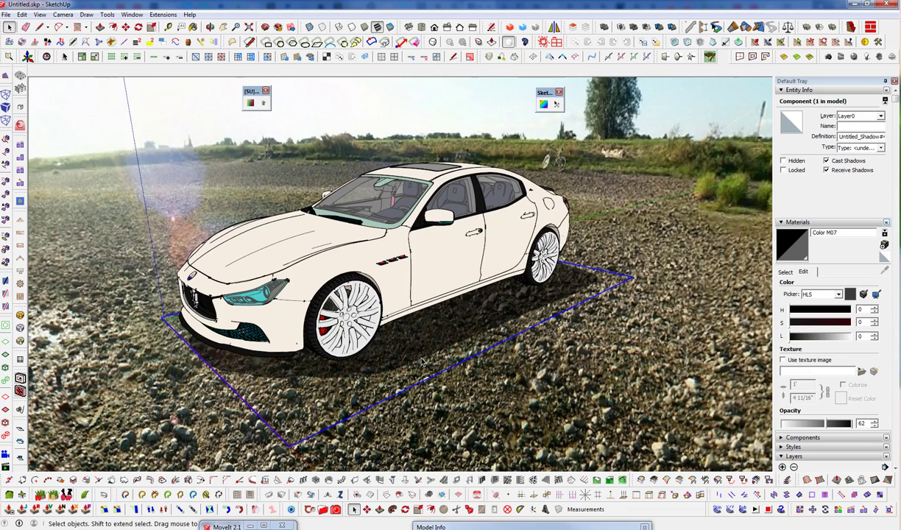
{"action": "middle_click_drag", "start_coordinate": [455, 335], "coordinate": [468, 334]}
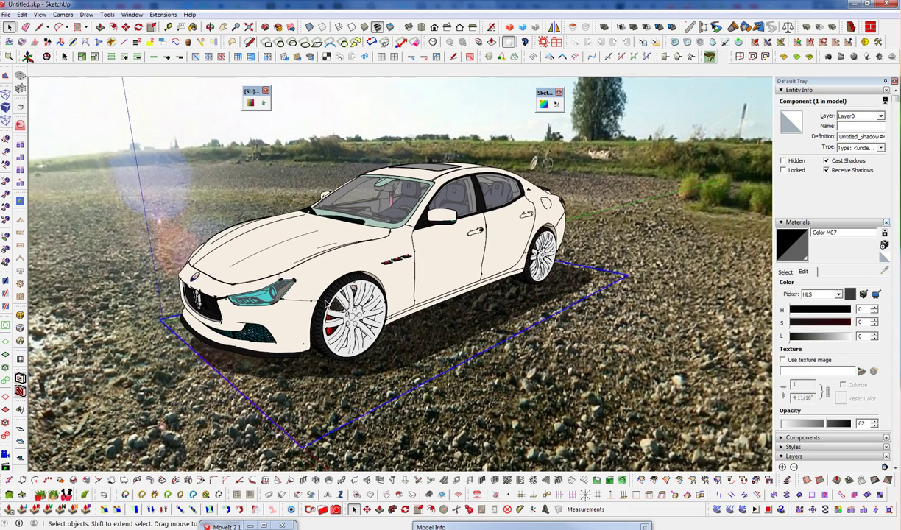
{"action": "middle_click_drag", "start_coordinate": [326, 303], "coordinate": [200, 392]}
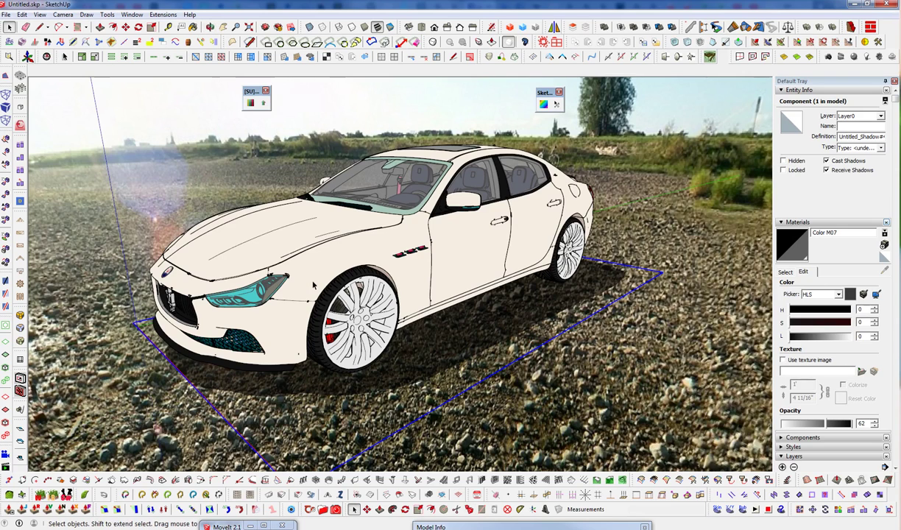
{"action": "middle_click_drag", "start_coordinate": [314, 285], "coordinate": [317, 289]}
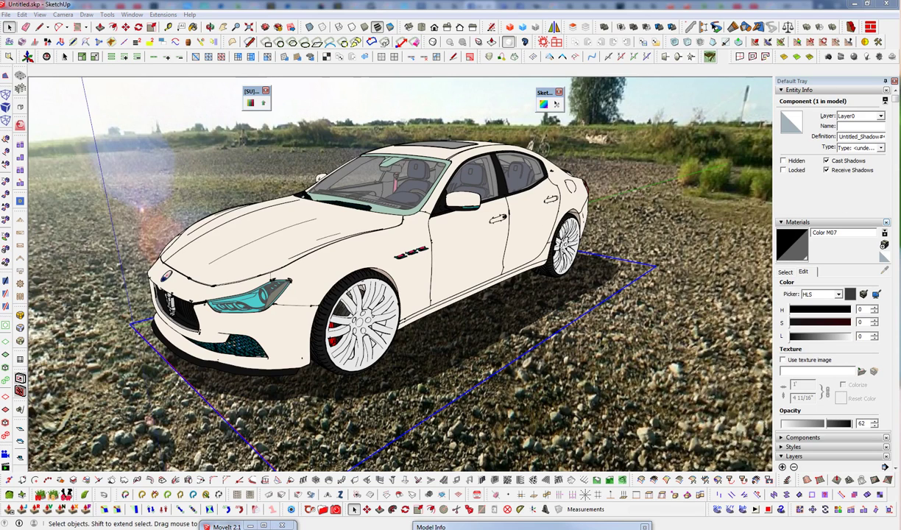
- Leave scaling of the shadow image and delete the panorama sphere around the car
{"action": "left_click", "coordinate": [632, 240]}
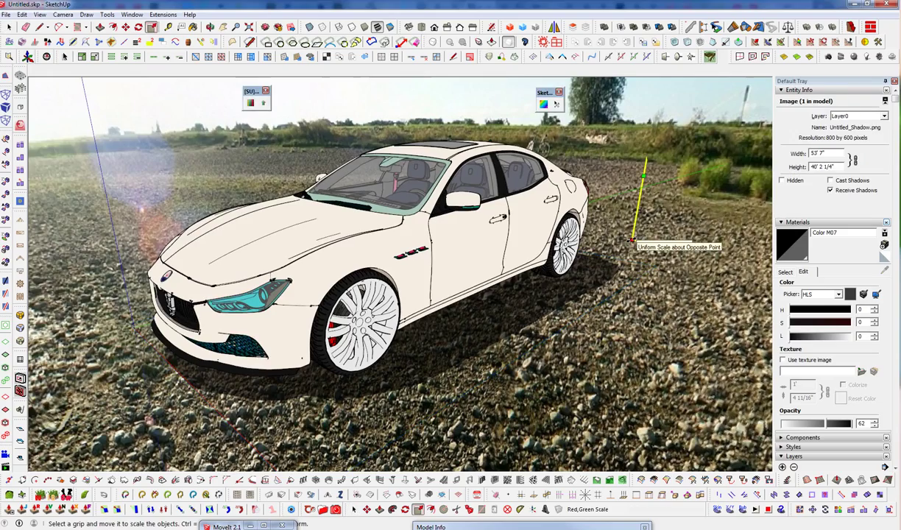
{"action": "scroll", "coordinate": [386, 270], "scroll_direction": "down", "scroll_amount": 5}
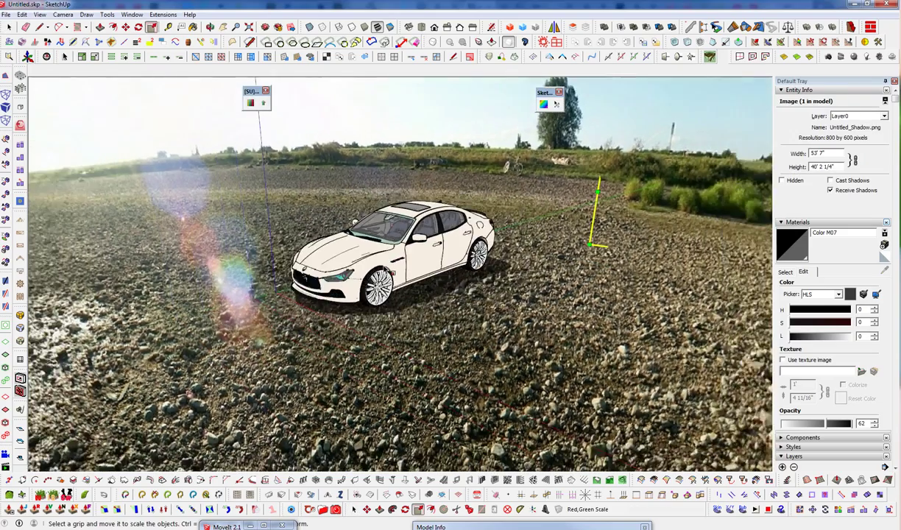
{"action": "scroll", "coordinate": [386, 271], "scroll_direction": "down", "scroll_amount": 4}
{"action": "middle_click_drag", "start_coordinate": [386, 271], "coordinate": [389, 275]}
{"action": "key", "text": "space"}
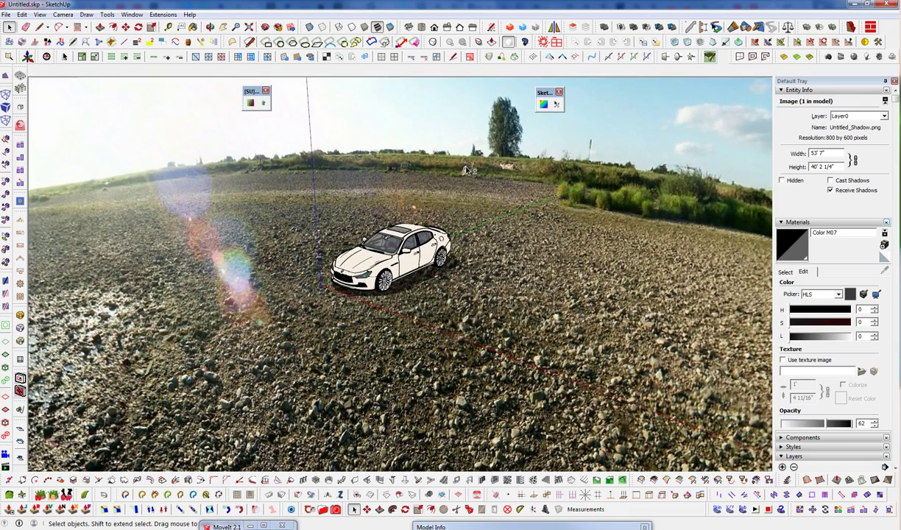
{"action": "left_click", "coordinate": [466, 170]}
{"action": "key", "text": "Delete"}
- Delete the flat top-view shadow image lying behind the car
{"action": "left_click", "coordinate": [598, 233]}
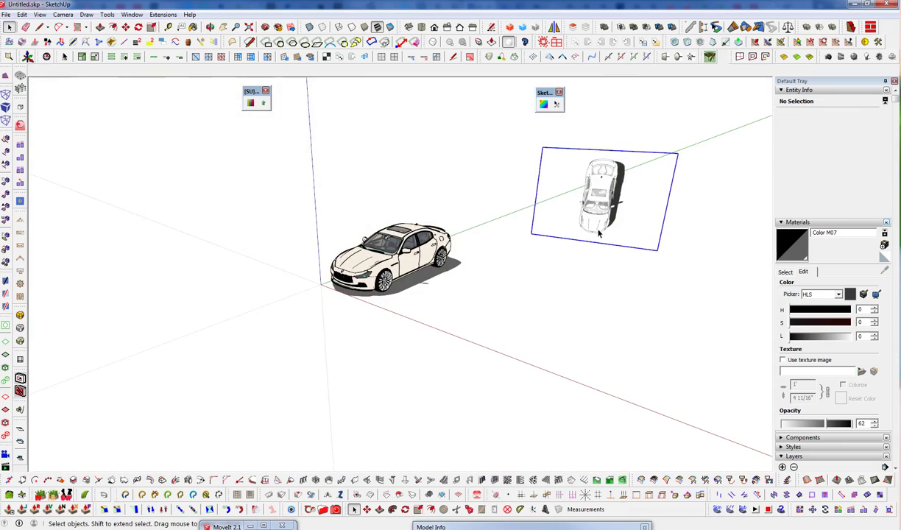
{"action": "left_click", "coordinate": [599, 233]}
{"action": "middle_click_drag", "start_coordinate": [599, 233], "coordinate": [559, 170]}
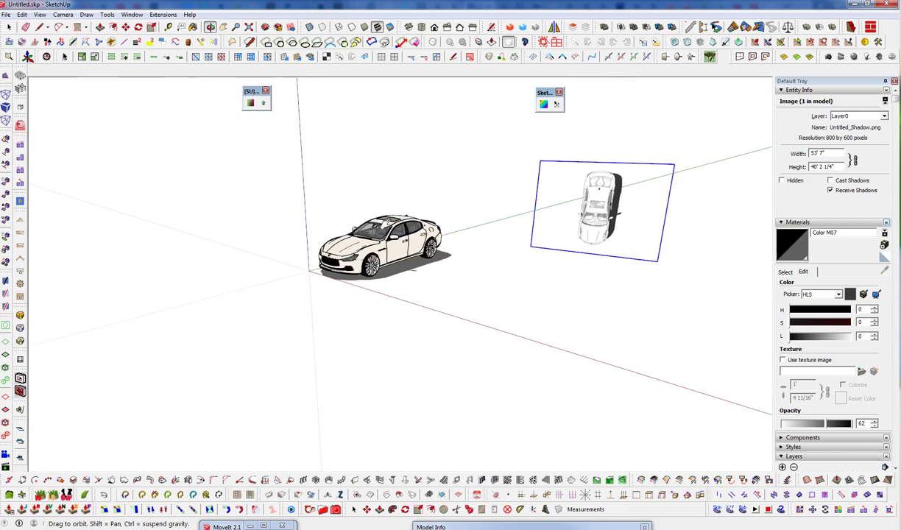
{"action": "middle_click_drag", "start_coordinate": [598, 201], "coordinate": [647, 226]}
{"action": "key", "text": "Delete"}
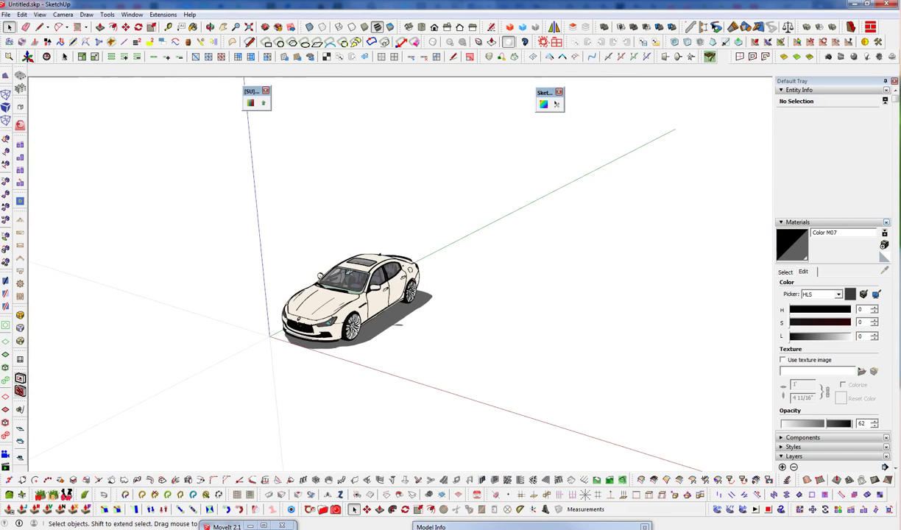
- Import Untitled_Shadow.png as an image and place it on the ground beside the car, about 37' wide
{"action": "left_click_drag", "start_coordinate": [900, 245], "coordinate": [474, 357]}
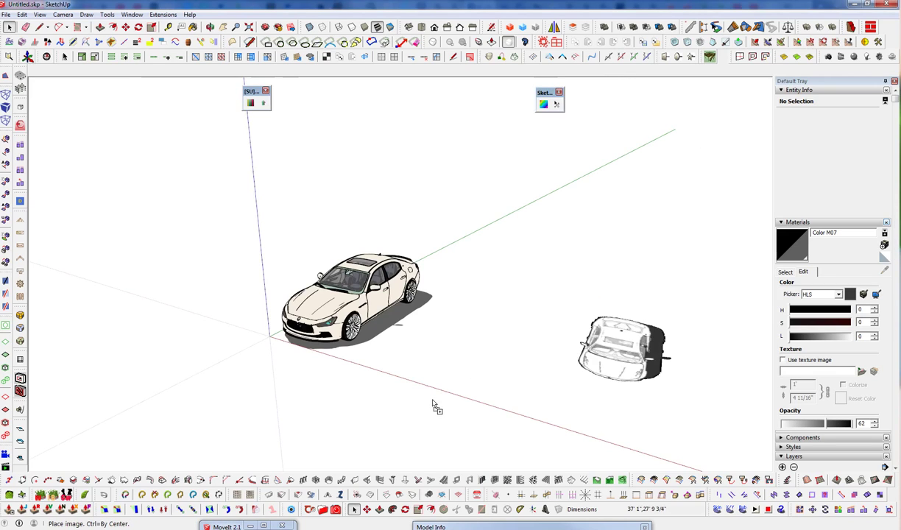
{"action": "left_click", "coordinate": [332, 379]}
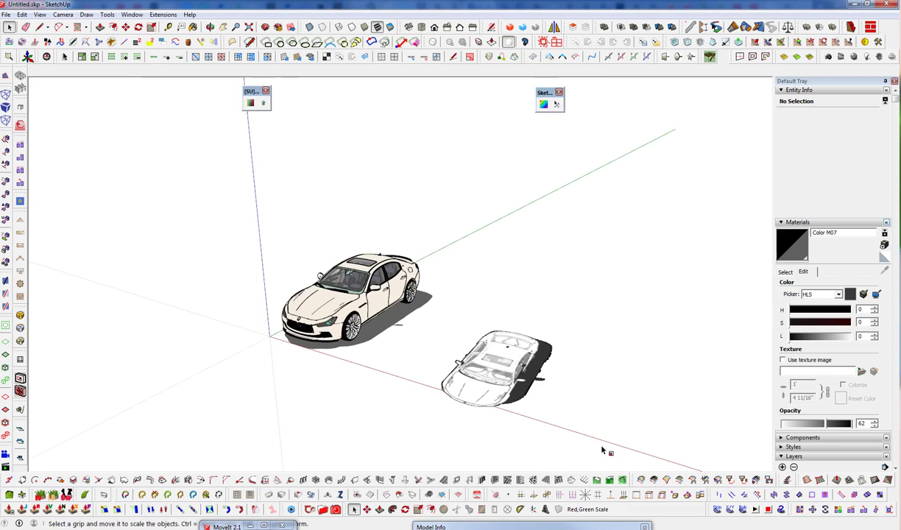
{"action": "left_click", "coordinate": [601, 450]}
- Explode the placed shadow image, group its geometry and sample its texture material for editing
{"action": "key", "text": "b"}
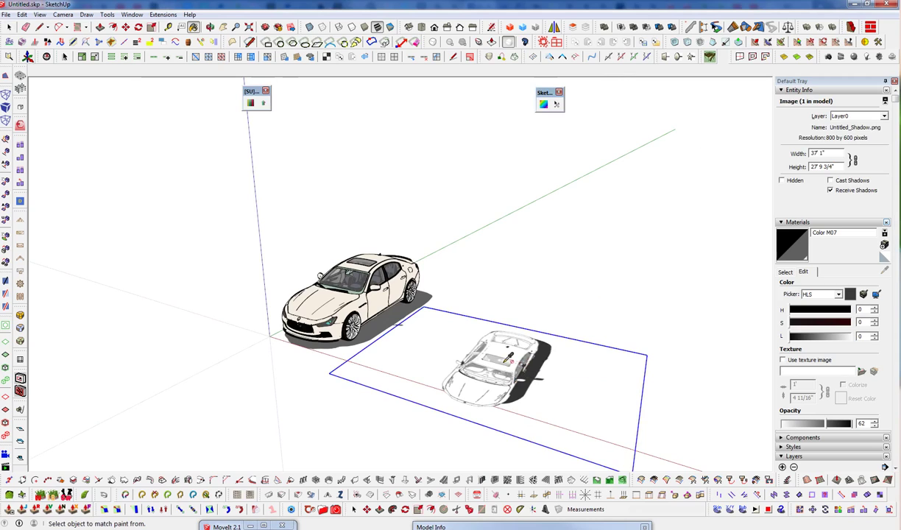
{"action": "key", "text": "space"}
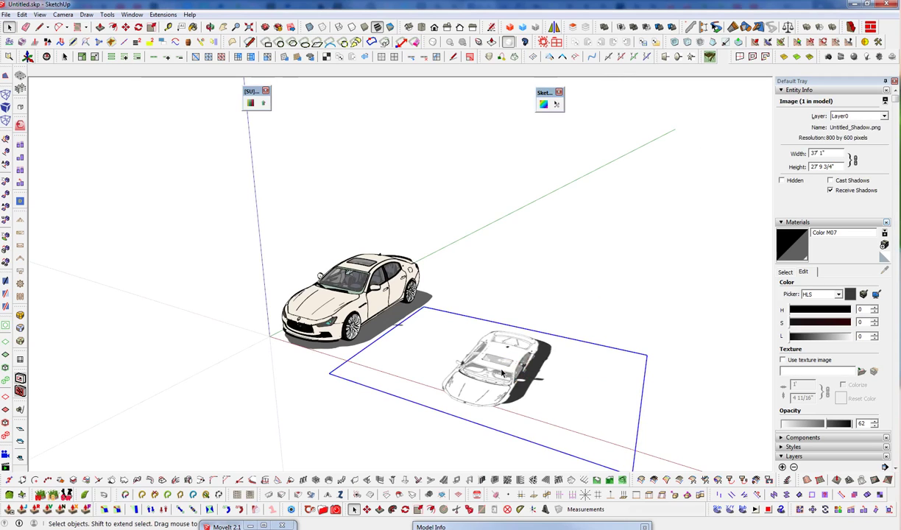
{"action": "key", "text": "x"}
{"action": "key", "text": "ctrl+g"}
{"action": "key", "text": "b"}
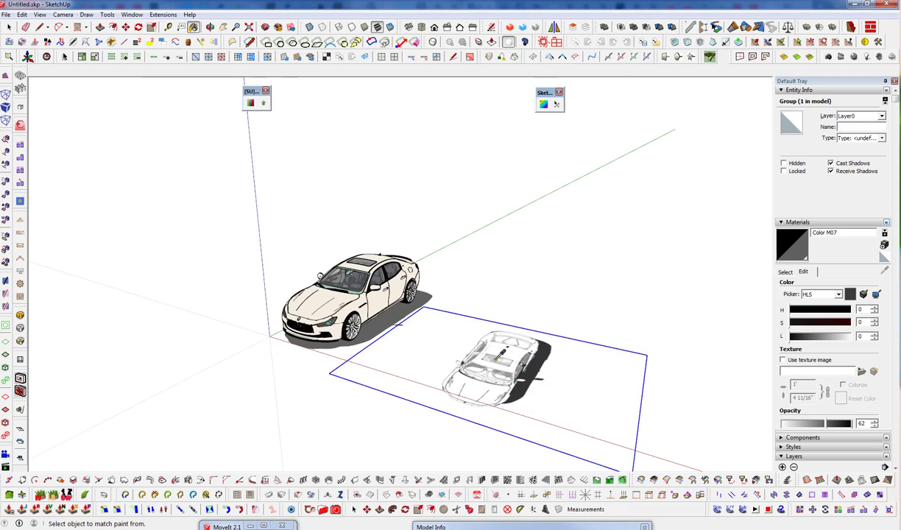
{"action": "left_click", "coordinate": [602, 374], "text": "alt"}
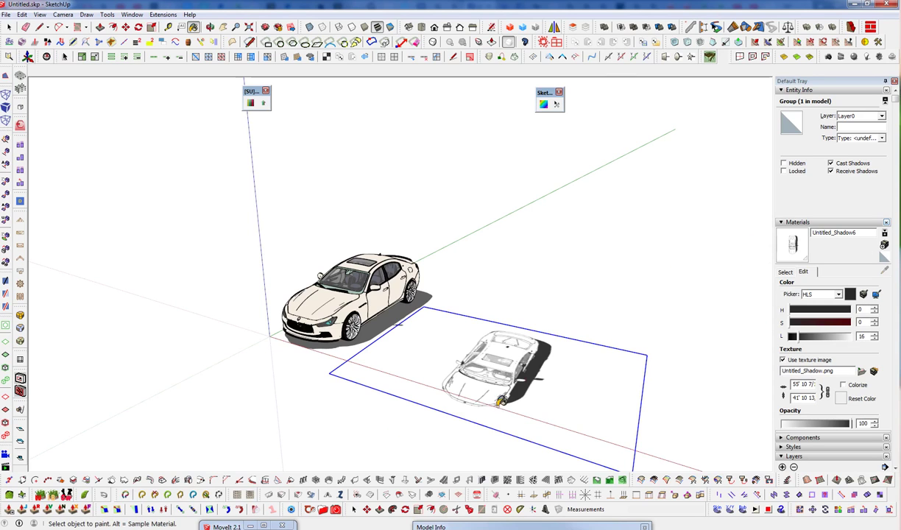
- Open the shadow texture in Photoshop and apply a black Color Overlay at 100% opacity to Layer 0
{"action": "left_click", "coordinate": [863, 372]}
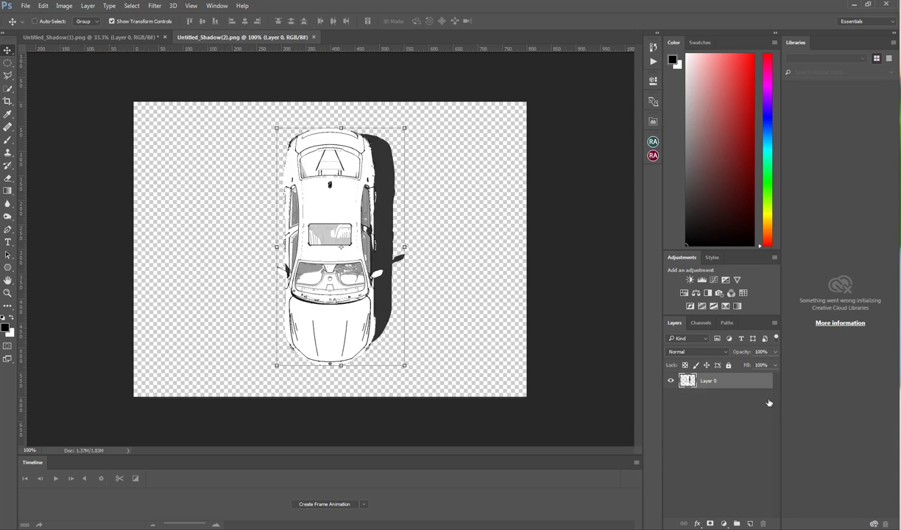
{"action": "double_click", "coordinate": [730, 381]}
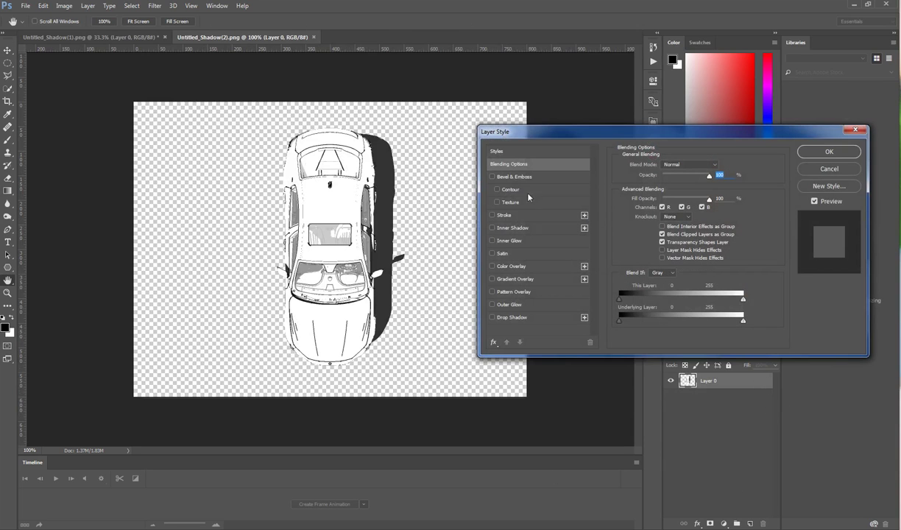
{"action": "left_click", "coordinate": [511, 266]}
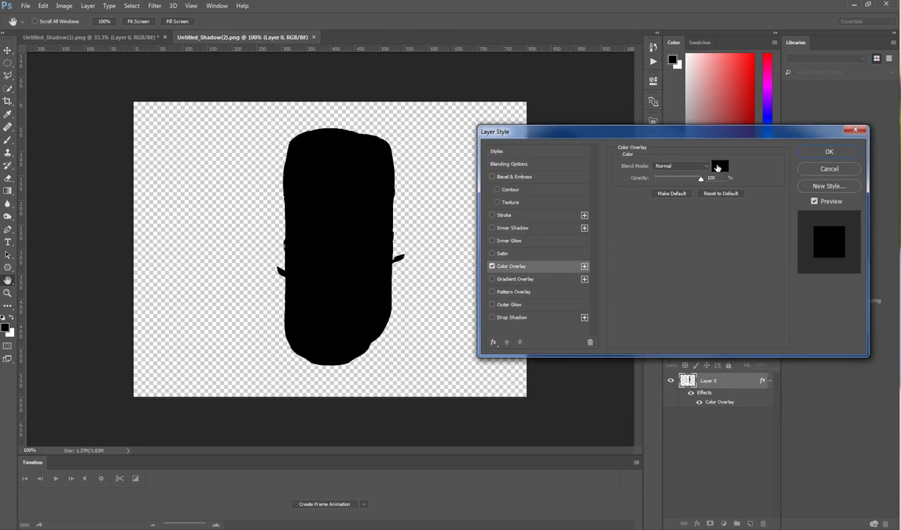
{"action": "left_click", "coordinate": [819, 152]}
{"action": "key", "text": "v"}
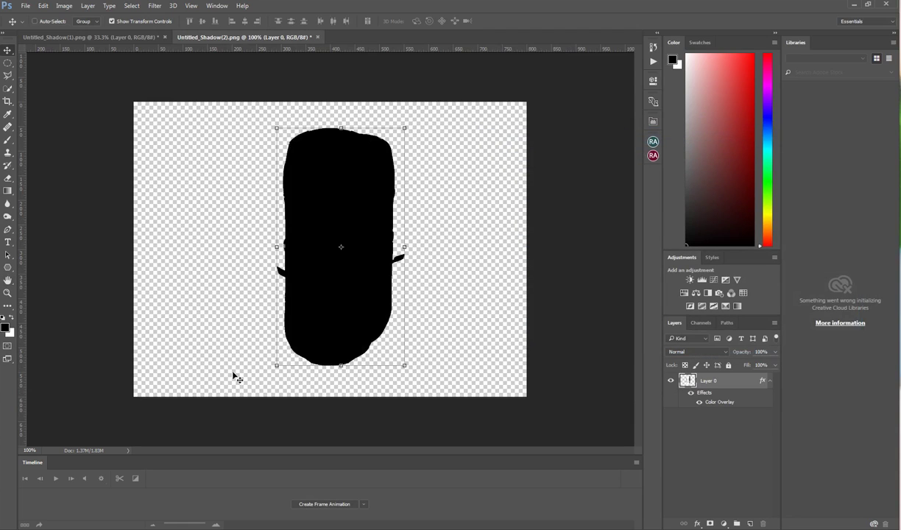
- Save the black silhouette as Untitled_Shadow(2).png in PNG format with smallest compression, and return to SketchUp
{"action": "key", "text": "ctrl+shift+s"}
{"action": "left_click", "coordinate": [178, 385]}
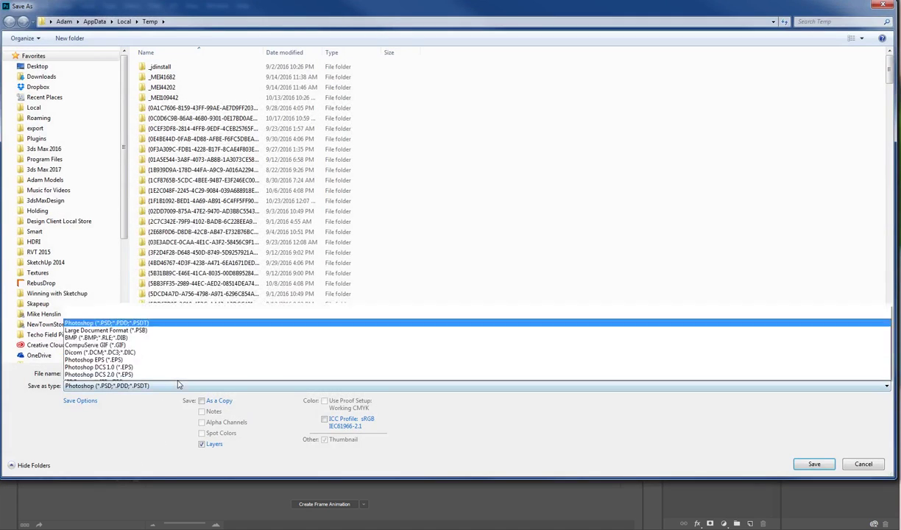
{"action": "left_click", "coordinate": [174, 347]}
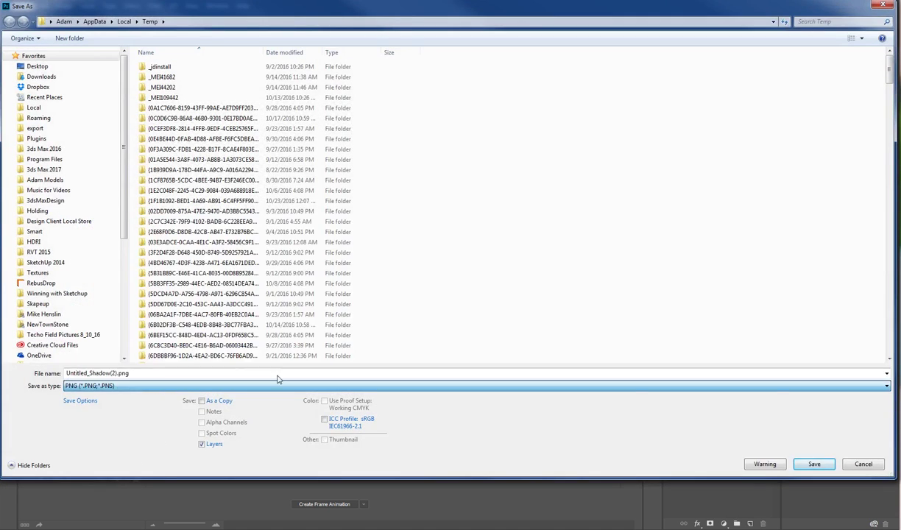
{"action": "left_click", "coordinate": [815, 464]}
{"action": "left_click", "coordinate": [468, 271]}
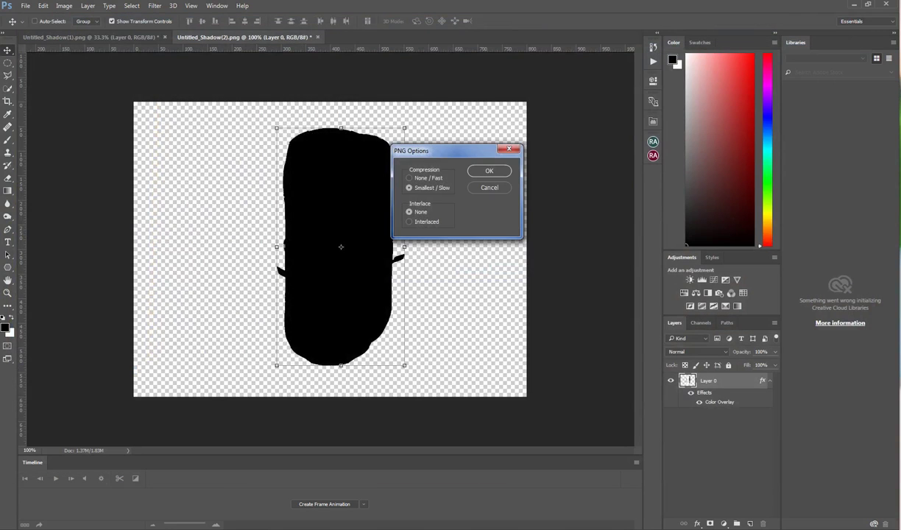
{"action": "left_click", "coordinate": [474, 172]}
{"action": "left_click", "coordinate": [23, 383]}
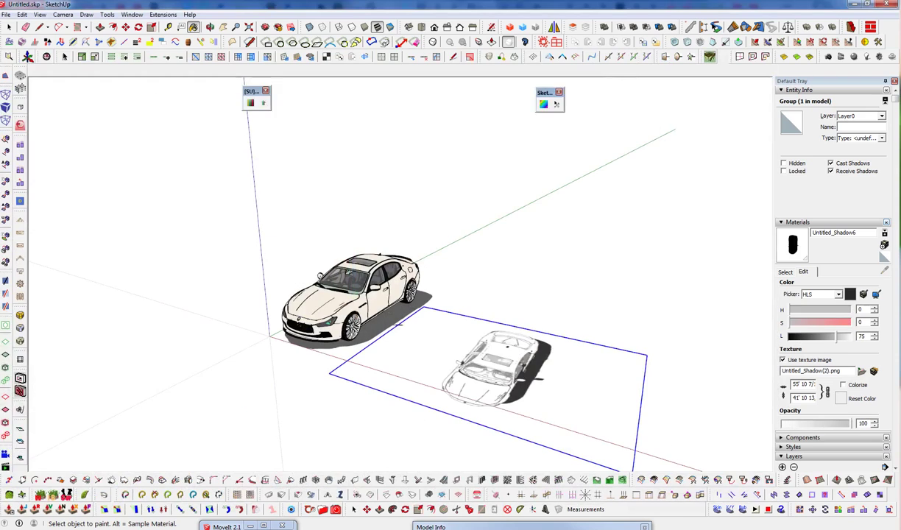
- Move the black shadow group from beside the car to underneath it
{"action": "mouse_move", "coordinate": [515, 371]}
{"action": "middle_mouse_down"}
{"action": "mouse_move", "coordinate": [517, 423]}
{"action": "mouse_move", "coordinate": [508, 434]}
{"action": "middle_mouse_up"}
{"action": "key", "text": "space"}
{"action": "key", "text": "m"}
{"action": "left_click", "coordinate": [485, 404]}
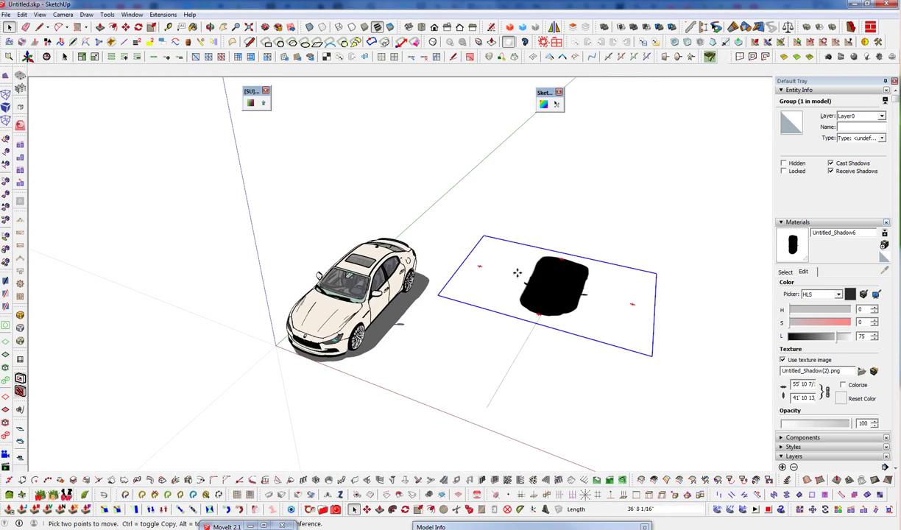
{"action": "left_click", "coordinate": [400, 327]}
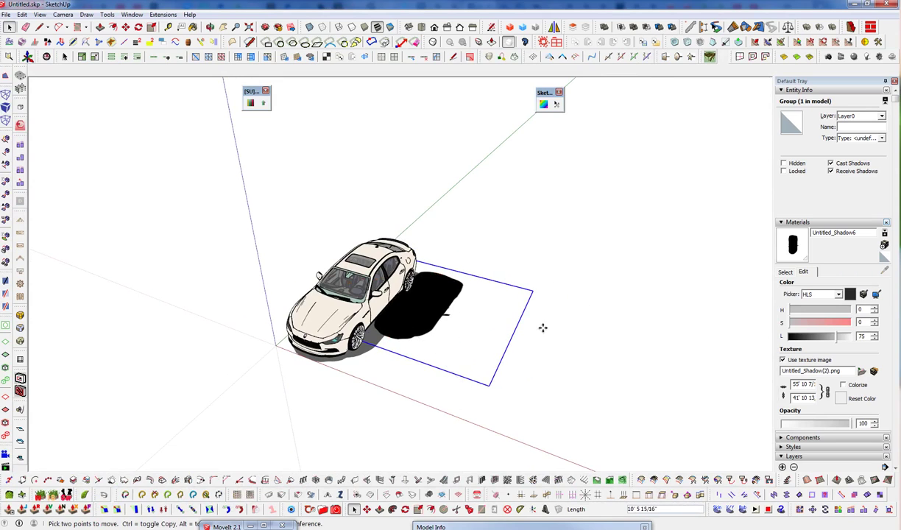
{"action": "left_click", "coordinate": [592, 312]}
- Enlarge the shadow group uniformly in two passes, the second by about 1.11, and shift it to match the car's cast shadow
{"action": "key", "text": "s"}
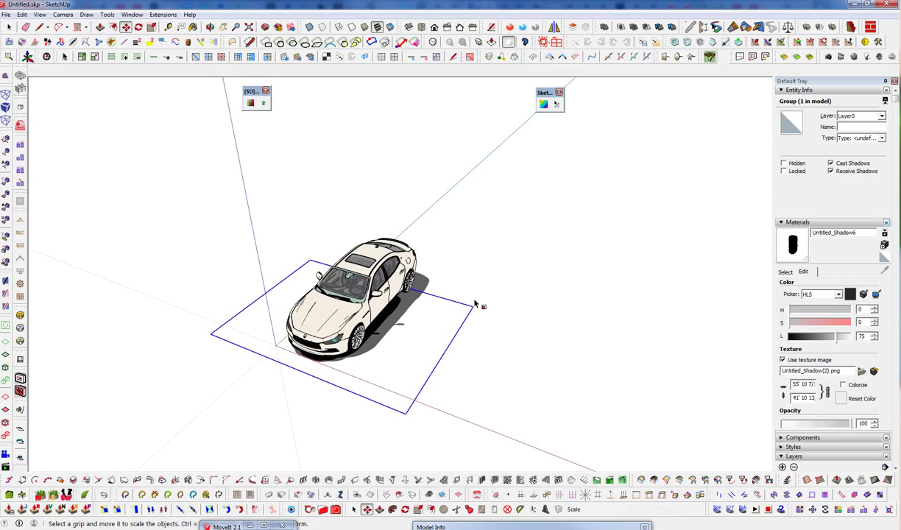
{"action": "left_click_drag", "start_coordinate": [471, 307], "coordinate": [536, 297]}
{"action": "key", "text": "m"}
{"action": "left_click", "coordinate": [536, 411]}
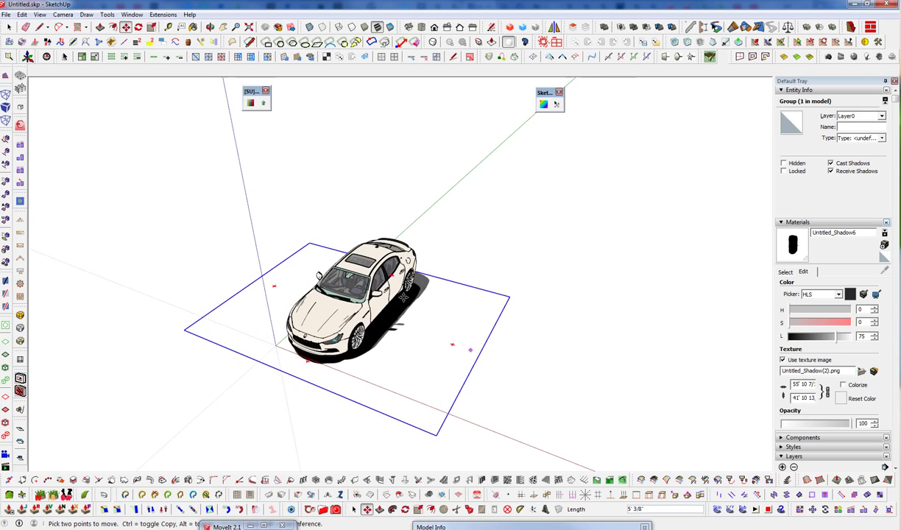
{"action": "key", "text": "s"}
{"action": "left_click_drag", "start_coordinate": [510, 297], "coordinate": [541, 293]}
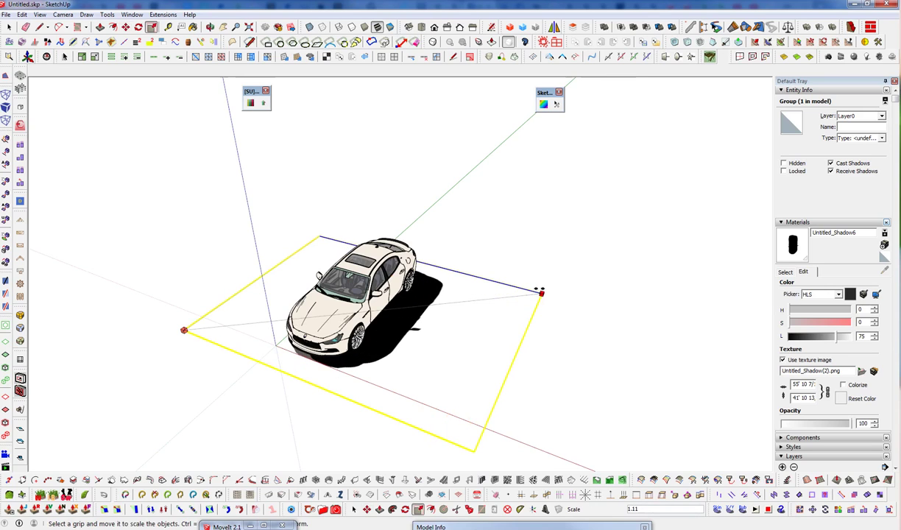
{"action": "key", "text": "m"}
{"action": "left_click", "coordinate": [565, 372]}
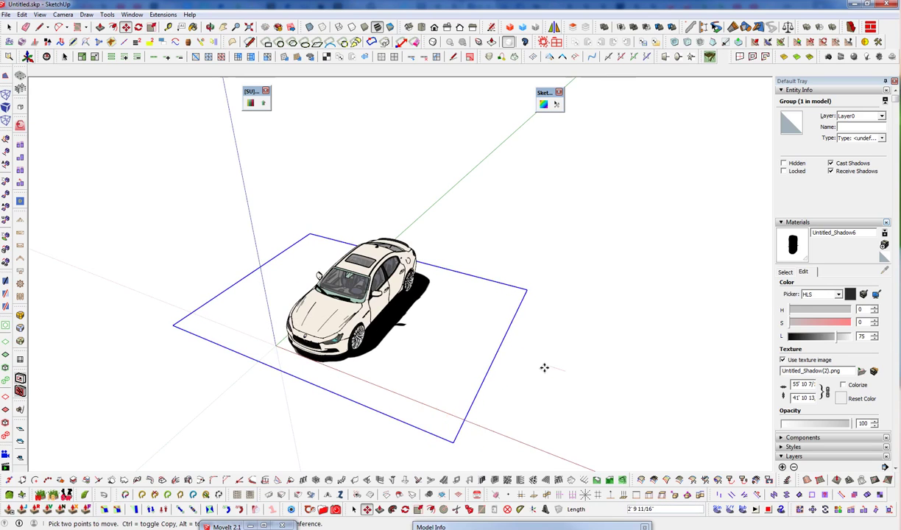
{"action": "left_click", "coordinate": [544, 367]}
- Lower the shadow material's opacity to 78
{"action": "scroll", "coordinate": [405, 323], "scroll_direction": "up", "scroll_amount": 3}
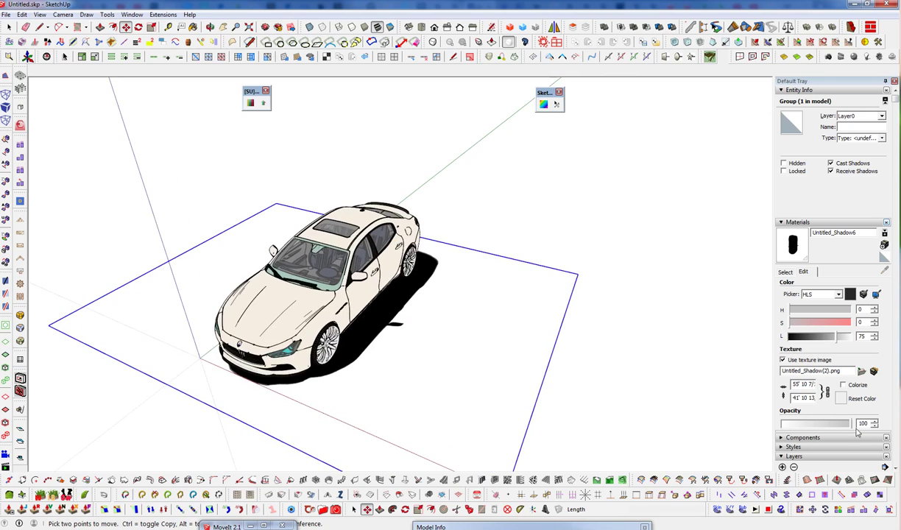
{"action": "left_click_drag", "start_coordinate": [837, 425], "coordinate": [770, 425]}
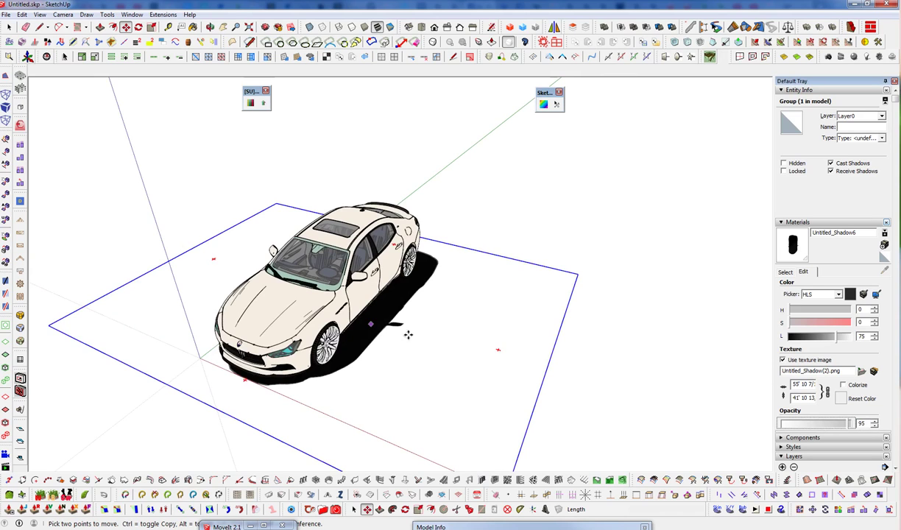
{"action": "scroll", "coordinate": [408, 331], "scroll_direction": "up", "scroll_amount": 4}
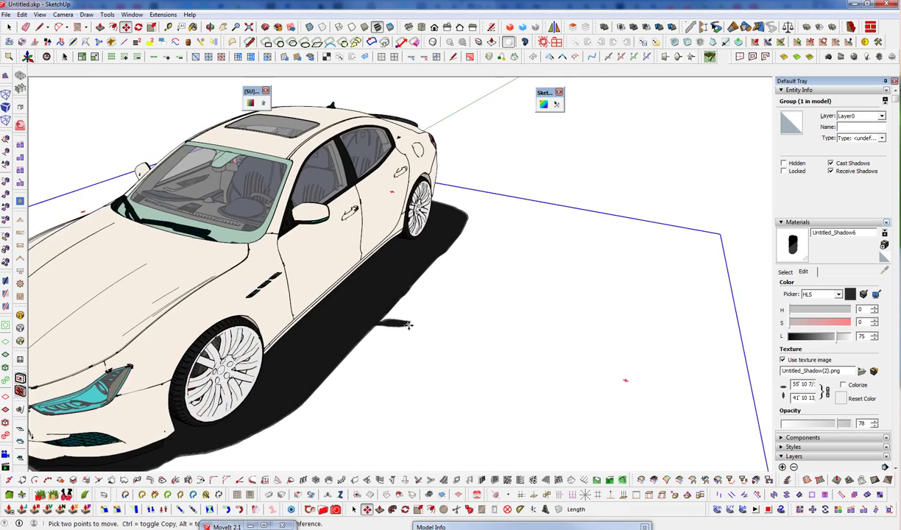
- Reduce the opacity of the car's ground shadow material to 57
{"action": "scroll", "coordinate": [408, 324], "scroll_direction": "up", "scroll_amount": 2}
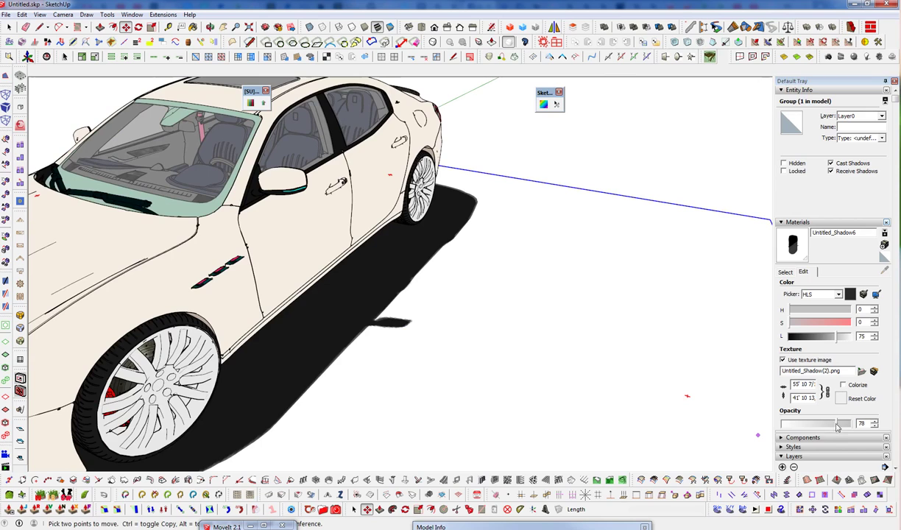
{"action": "left_click", "coordinate": [801, 424]}
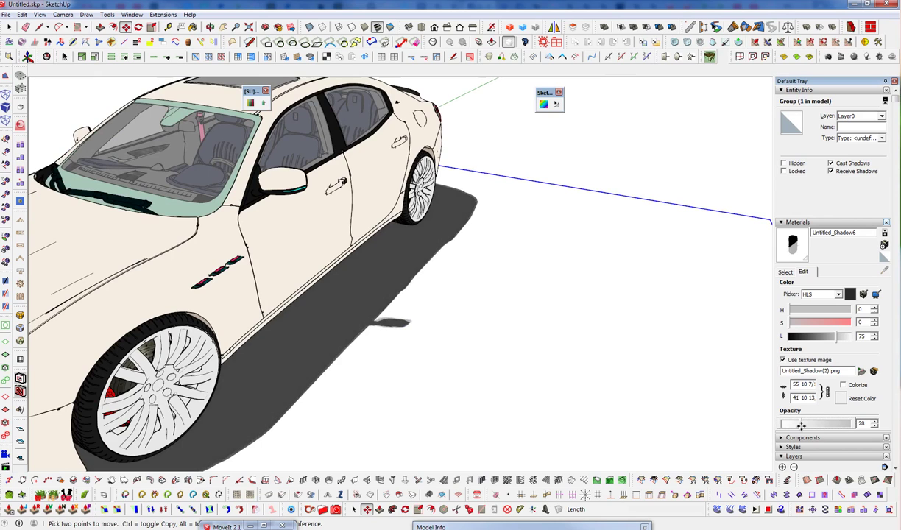
{"action": "left_click_drag", "start_coordinate": [801, 424], "coordinate": [821, 425]}
- Display hidden geometry, unhide the panorama sphere around the car, and turn the hidden geometry display off again
{"action": "middle_click_drag", "start_coordinate": [486, 259], "coordinate": [479, 253]}
{"action": "scroll", "coordinate": [480, 254], "scroll_direction": "down", "scroll_amount": 6}
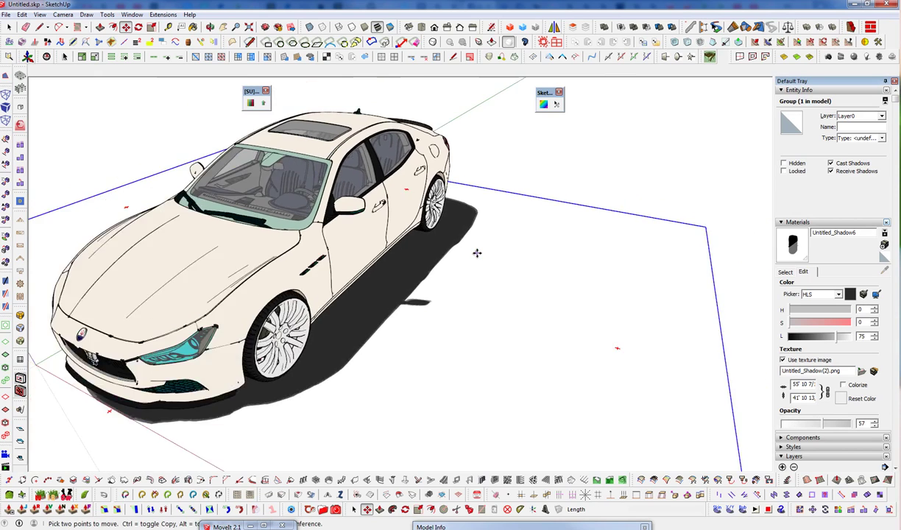
{"action": "key", "text": "space"}
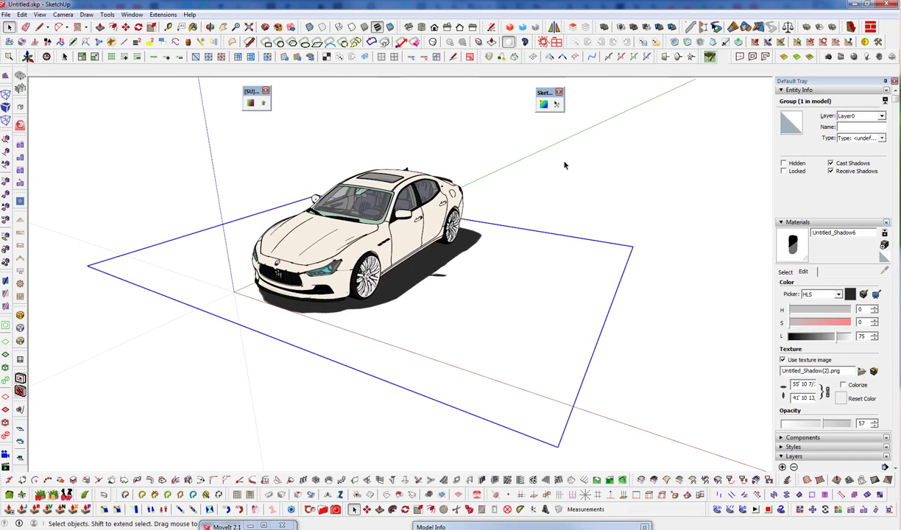
{"action": "key", "text": "alt+h"}
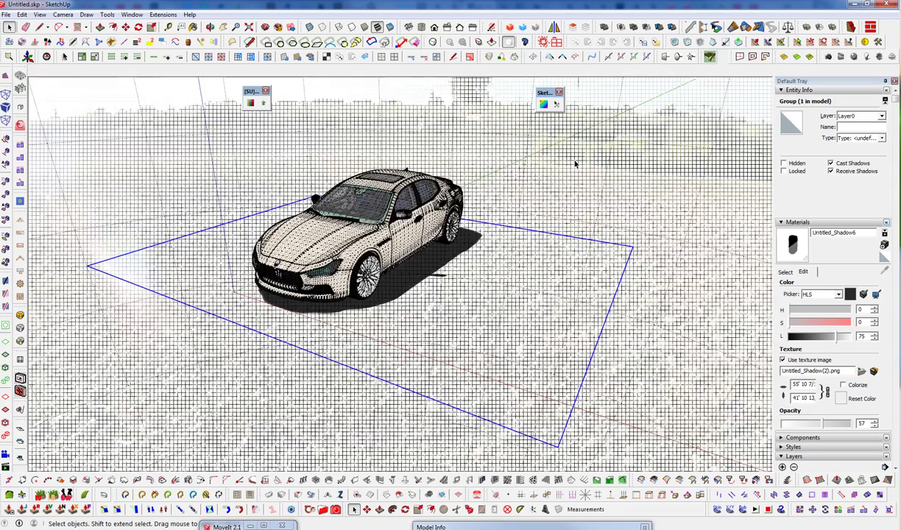
{"action": "left_click", "coordinate": [576, 159]}
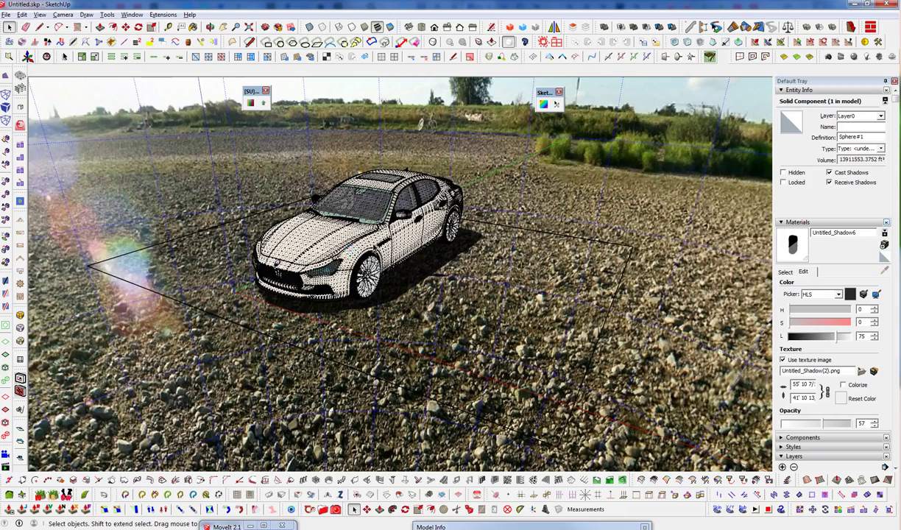
{"action": "key", "text": "alt+h"}
{"action": "middle_click_drag", "start_coordinate": [374, 258], "coordinate": [444, 271]}
{"action": "scroll", "coordinate": [374, 239], "scroll_direction": "up", "scroll_amount": 4}
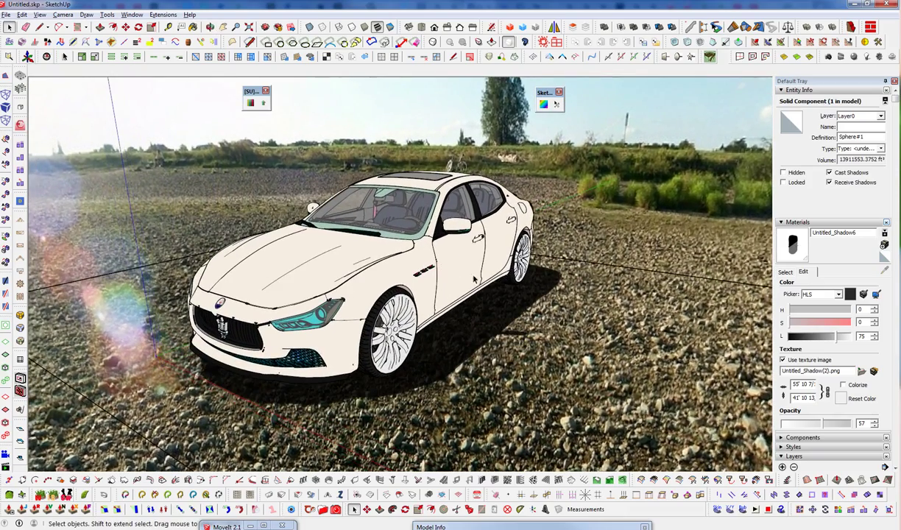
{"action": "scroll", "coordinate": [366, 303], "scroll_direction": "up", "scroll_amount": 2}
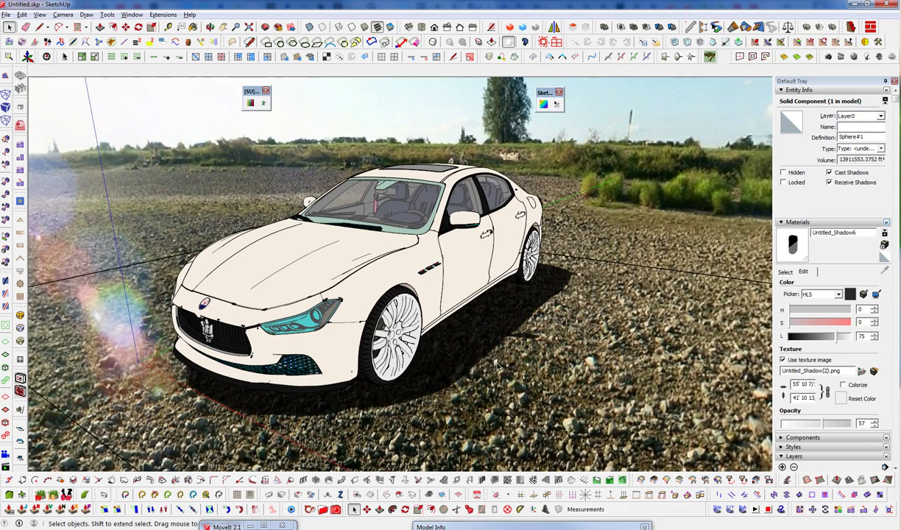